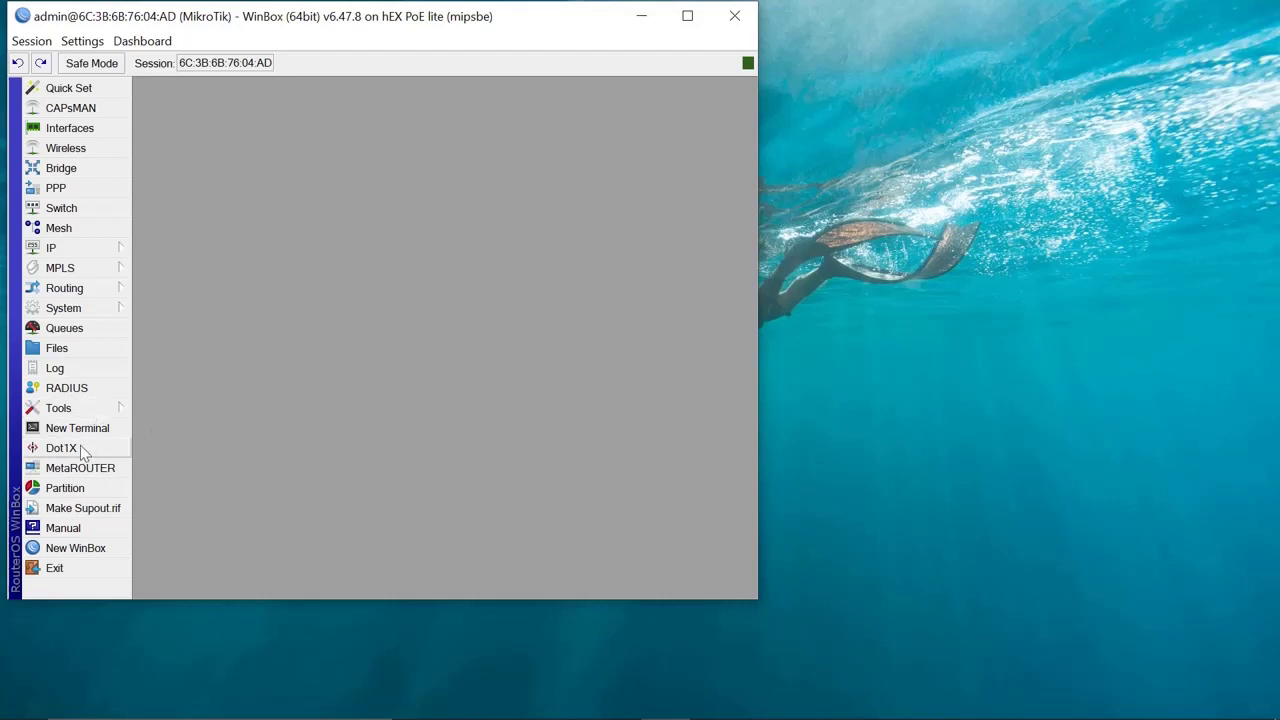
# Run ping 8.8.8.8 in a new router terminal, which returns 'no route' for every attempt.
pyautogui.click(52, 430)
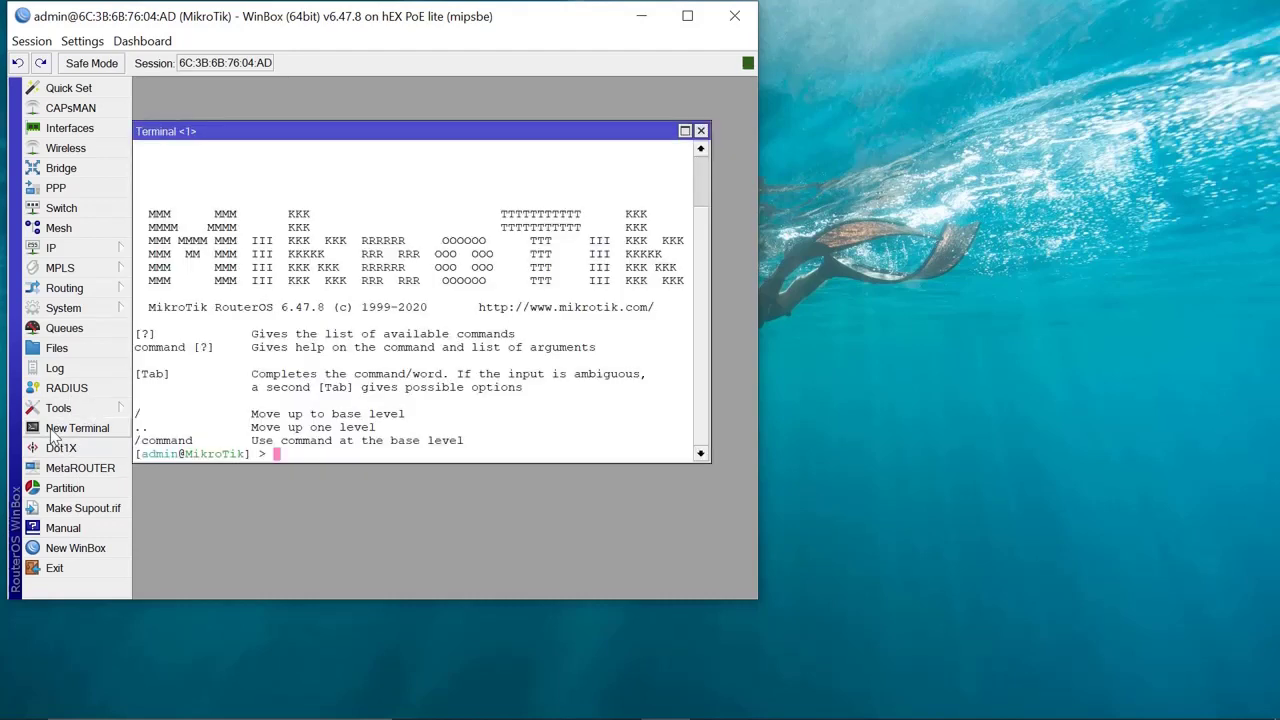
pyautogui.write('ping 8.8.8.8')
pyautogui.press('Return')
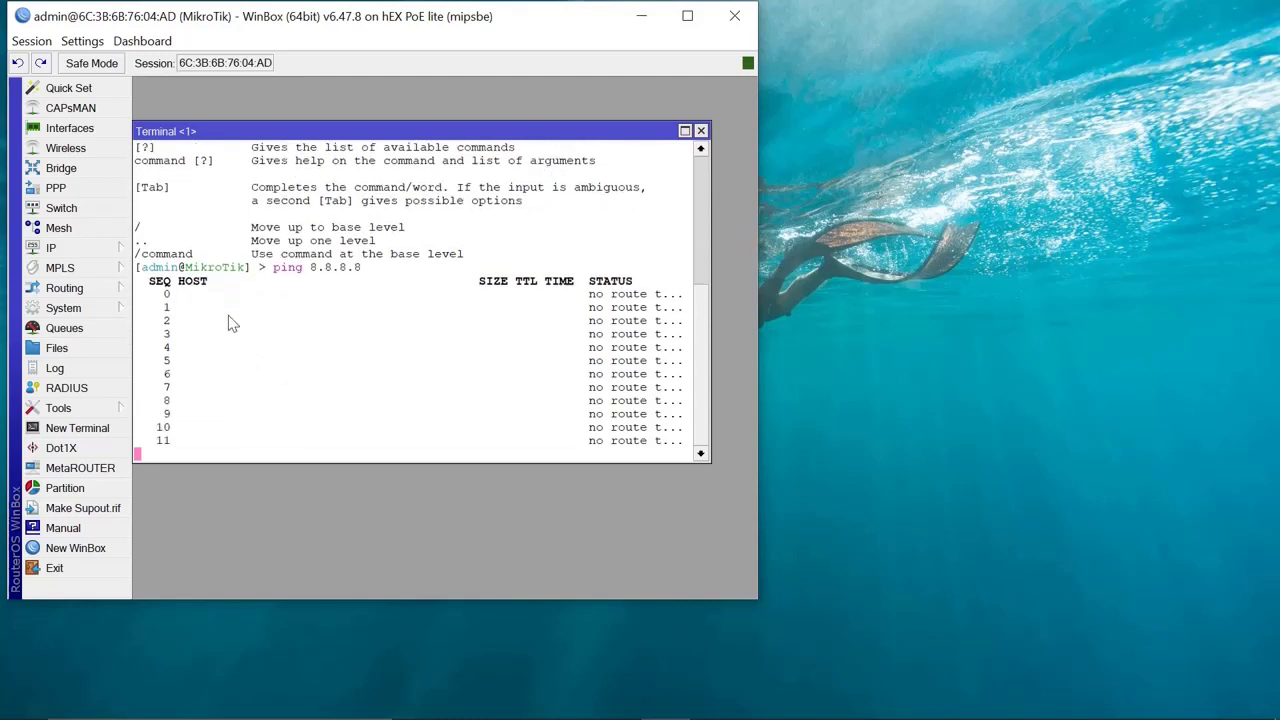
# Add a DHCP client on interface ether1 and close the DHCP Client list.
pyautogui.click(72, 252)
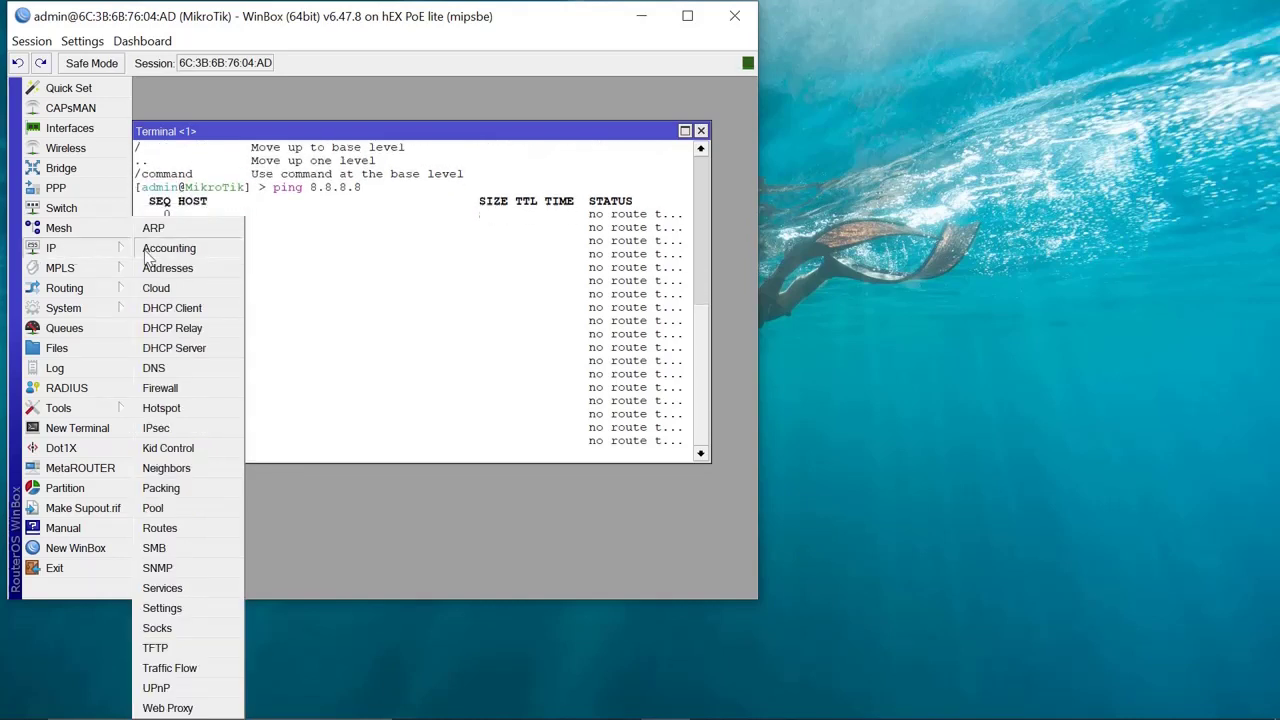
pyautogui.click(200, 312)
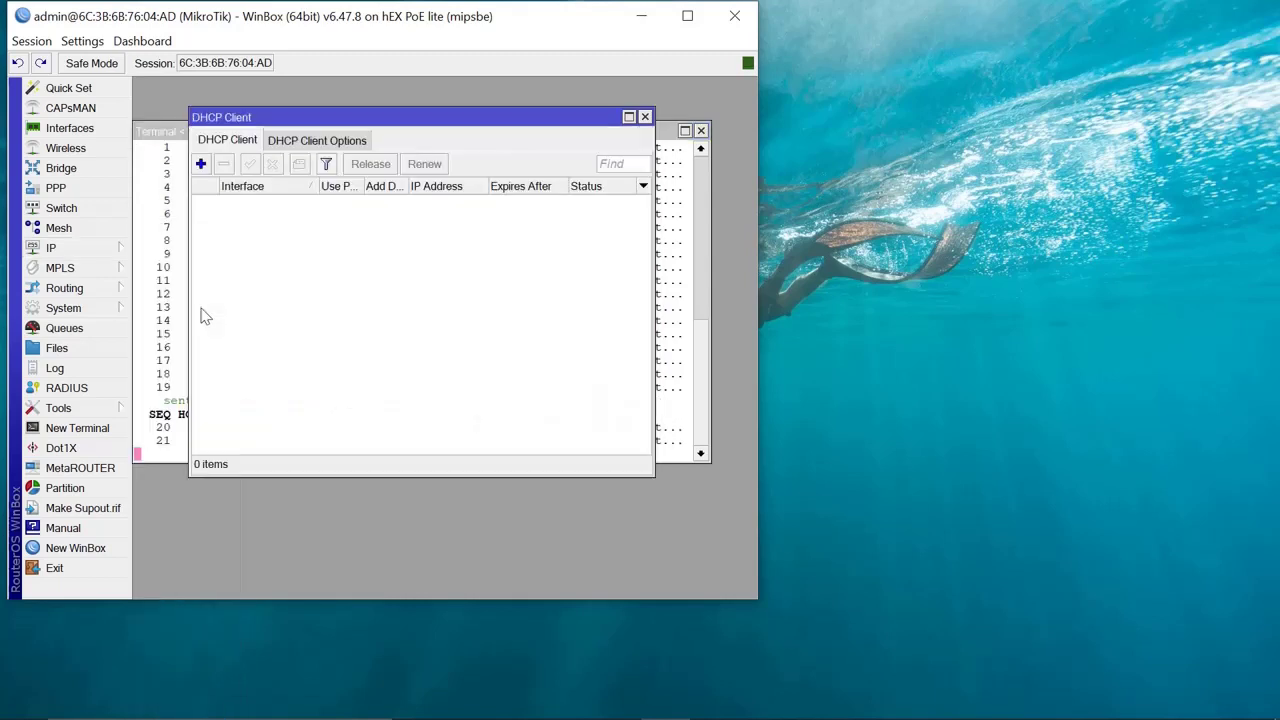
pyautogui.click(201, 165)
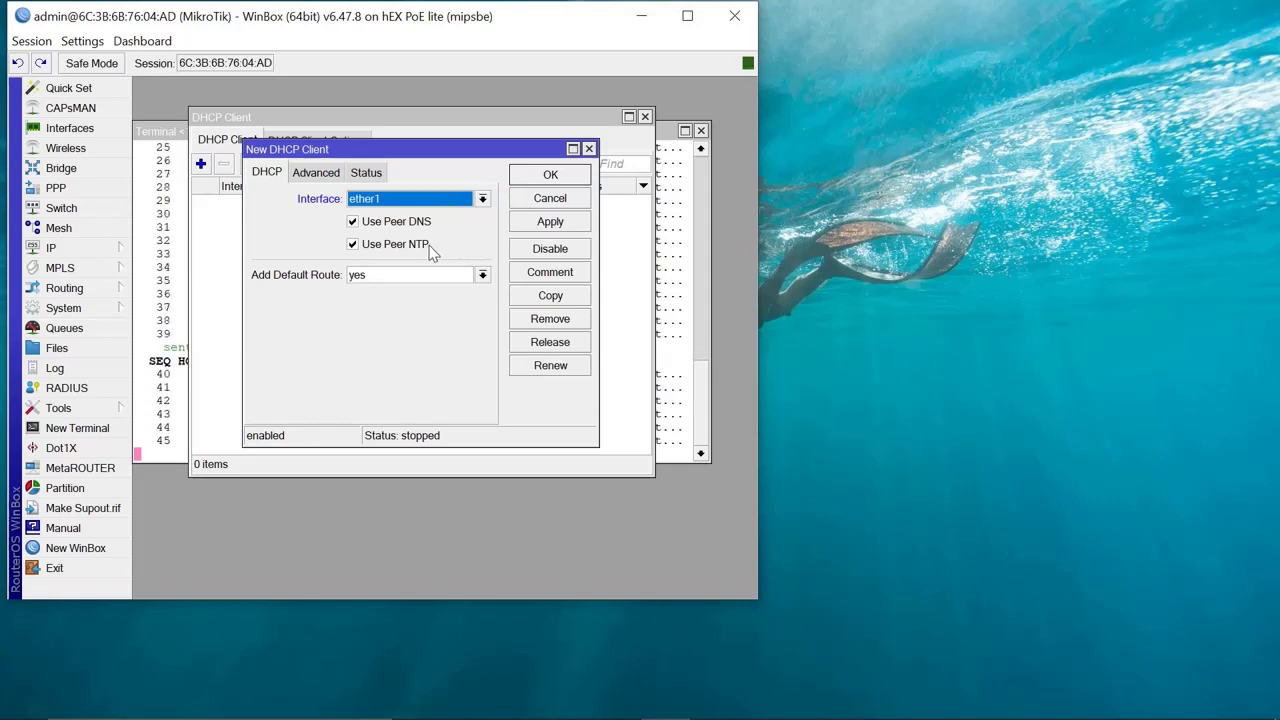
pyautogui.click(553, 229)
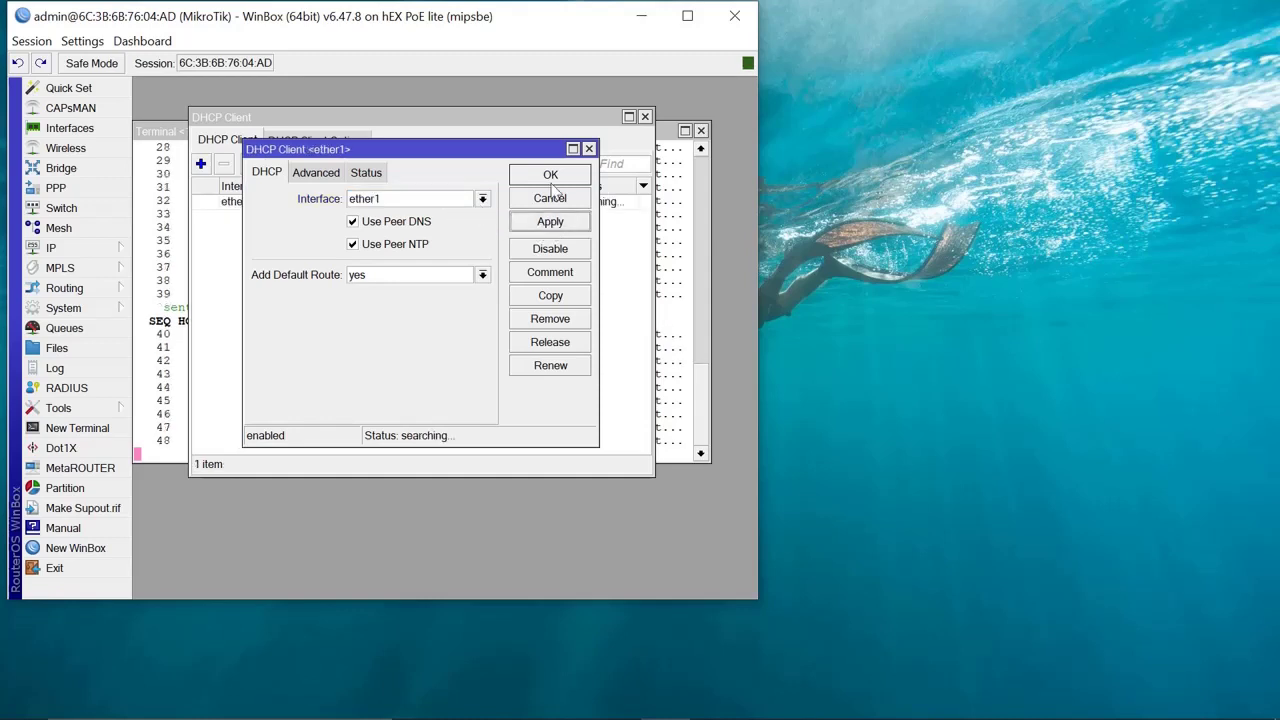
pyautogui.click(551, 177)
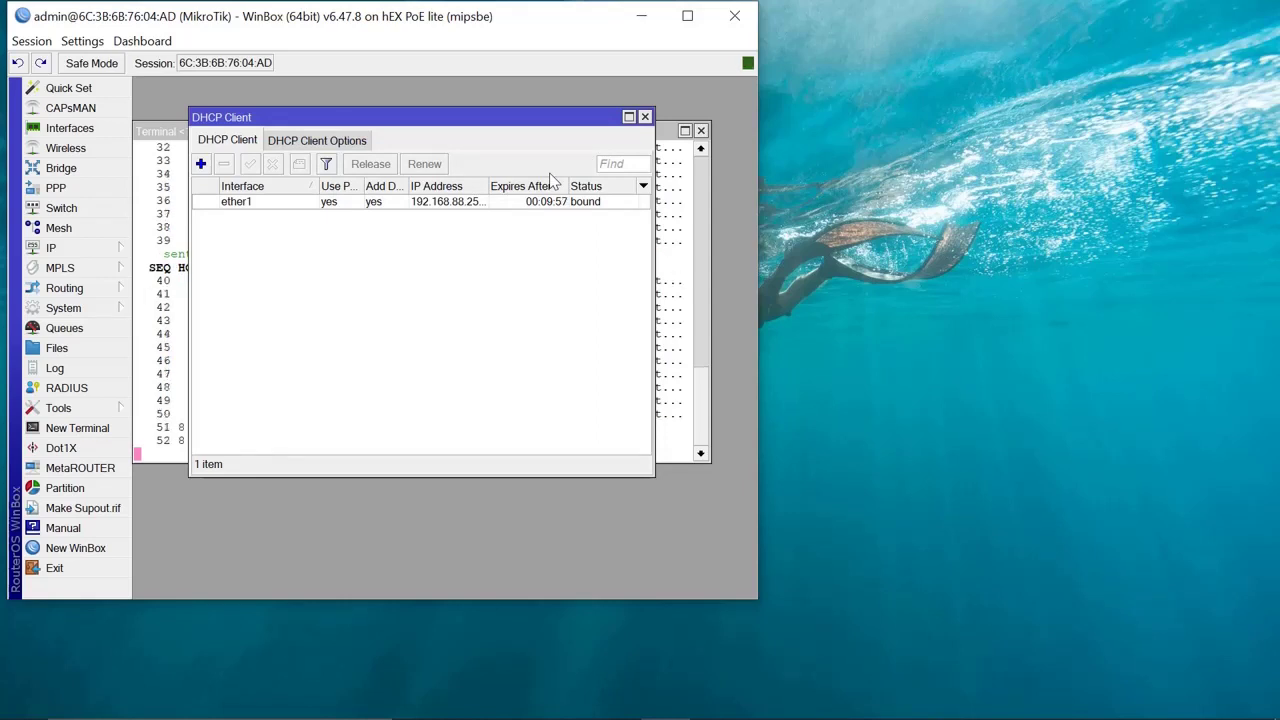
pyautogui.click(645, 117)
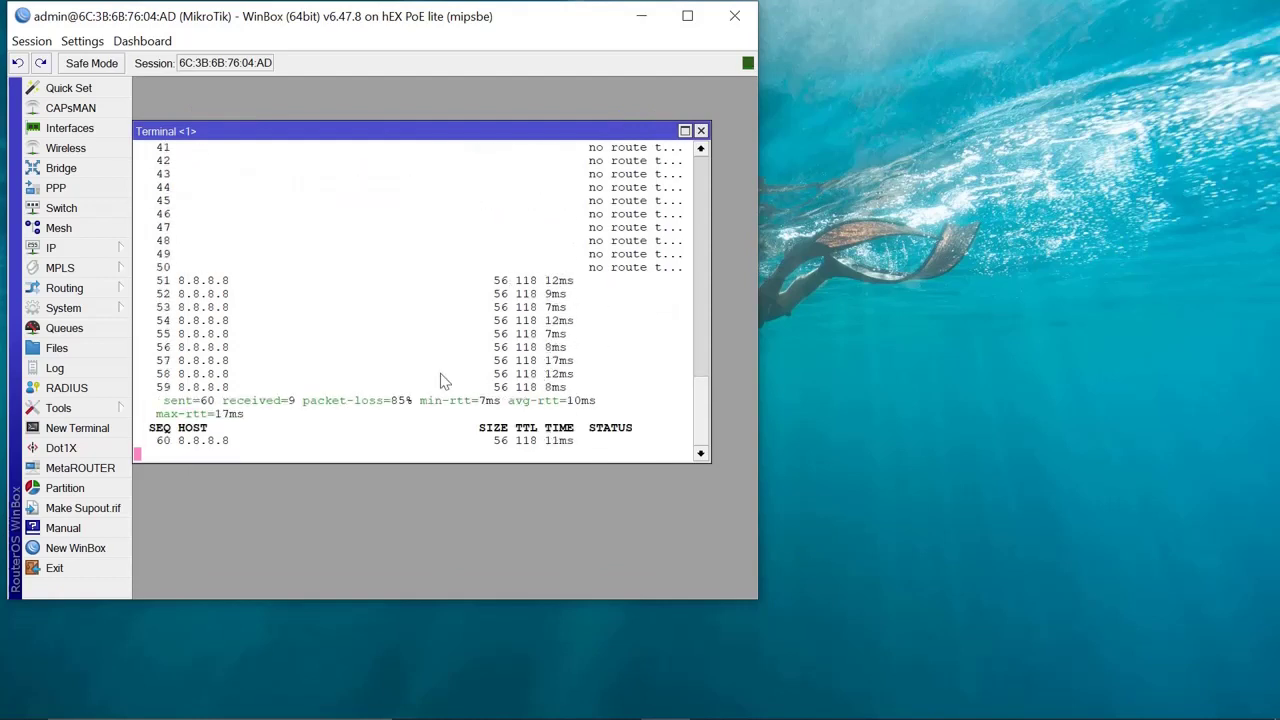
# Stop the 8.8.8.8 ping, ping google.com with all replies received, then close the terminal.
pyautogui.hotkey('ctrl', 'c')
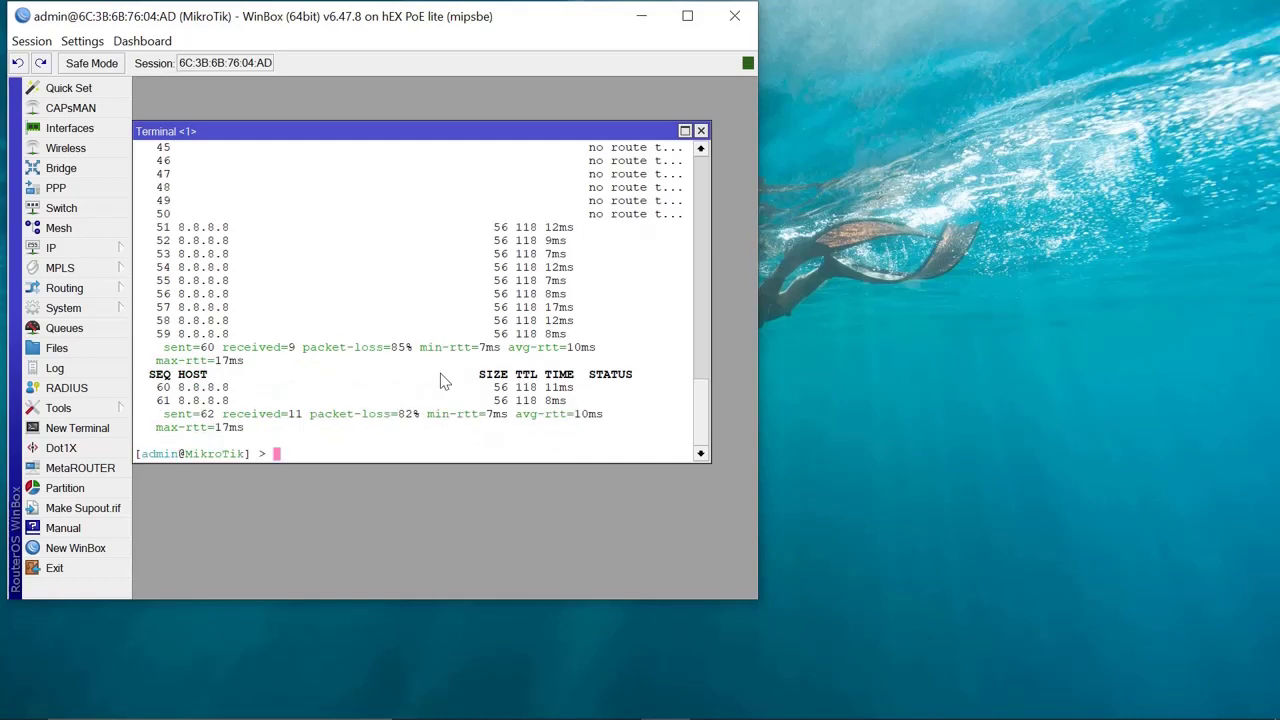
pyautogui.write('ping google.com')
pyautogui.press('Return')
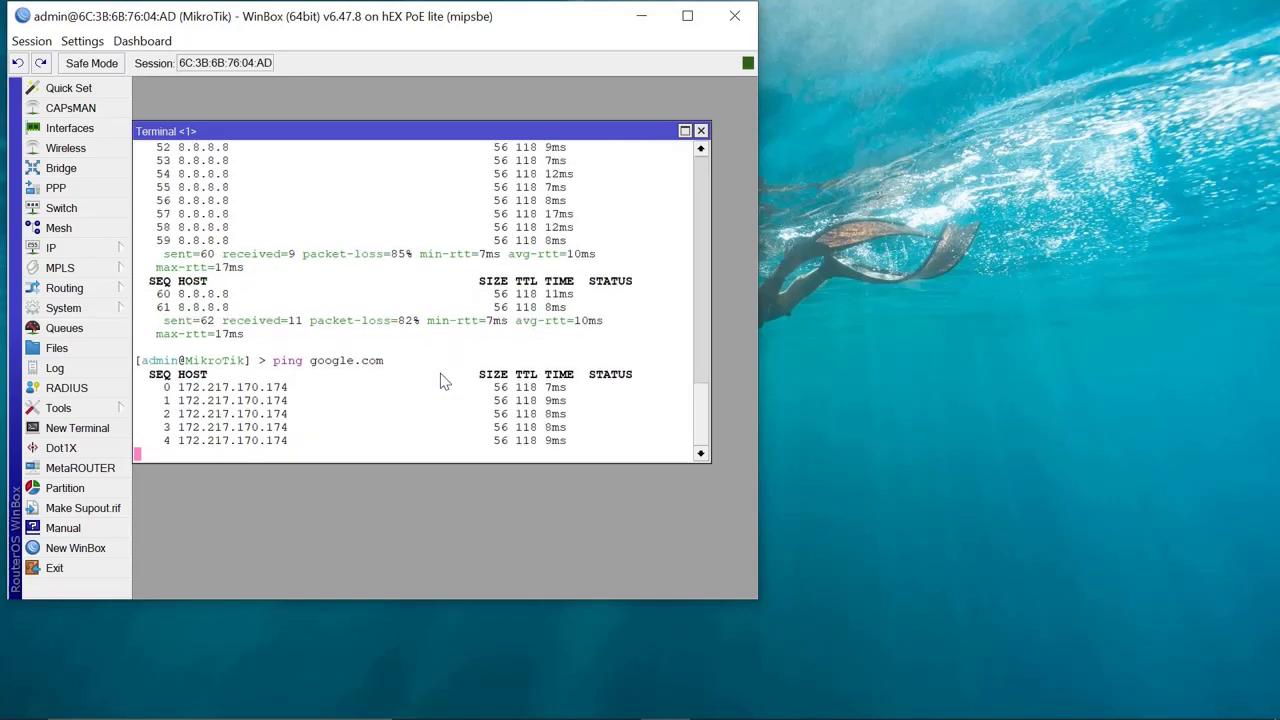
pyautogui.hotkey('ctrl', 'c')
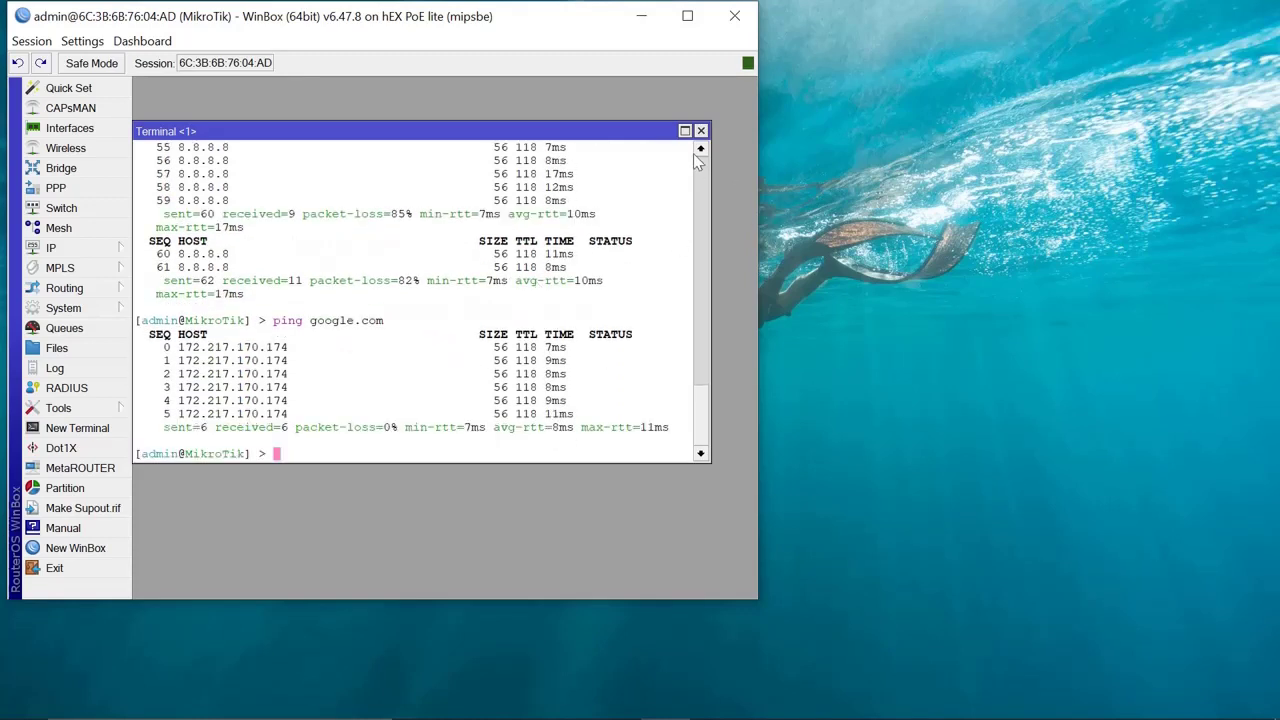
pyautogui.click(701, 132)
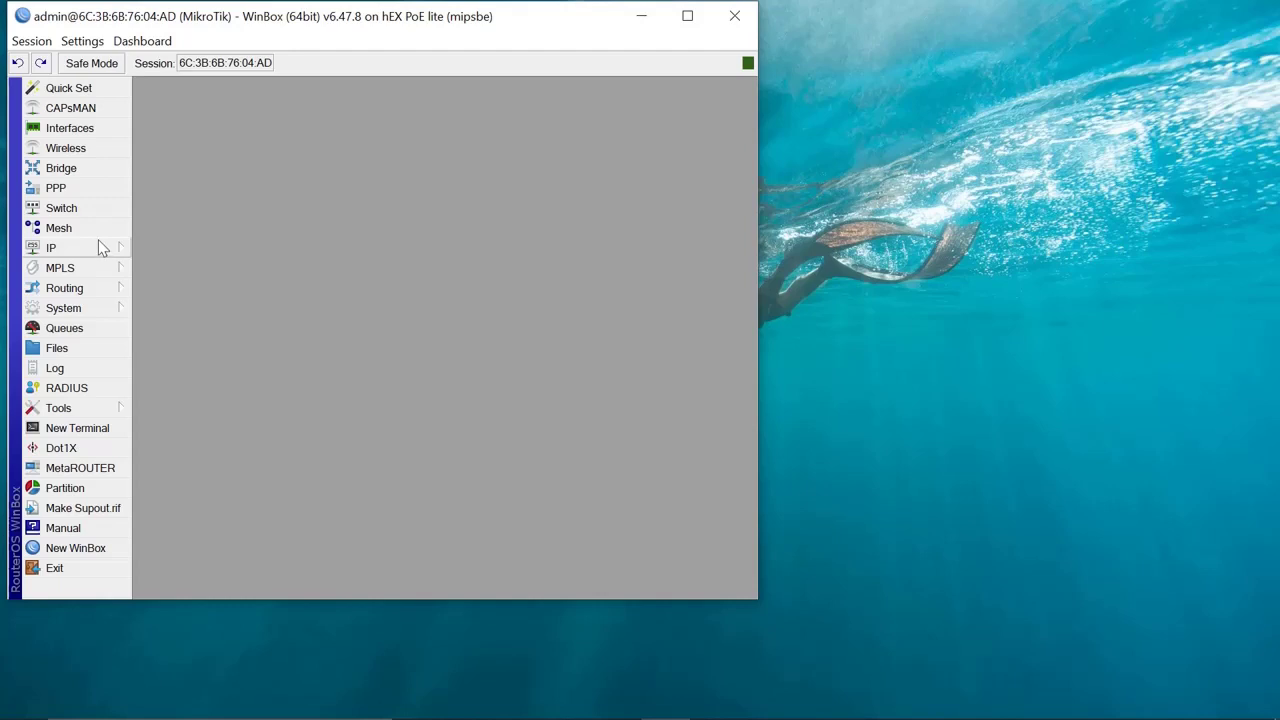
# Create bridge interface bridge1 and show its empty Ports list.
pyautogui.click(60, 168)
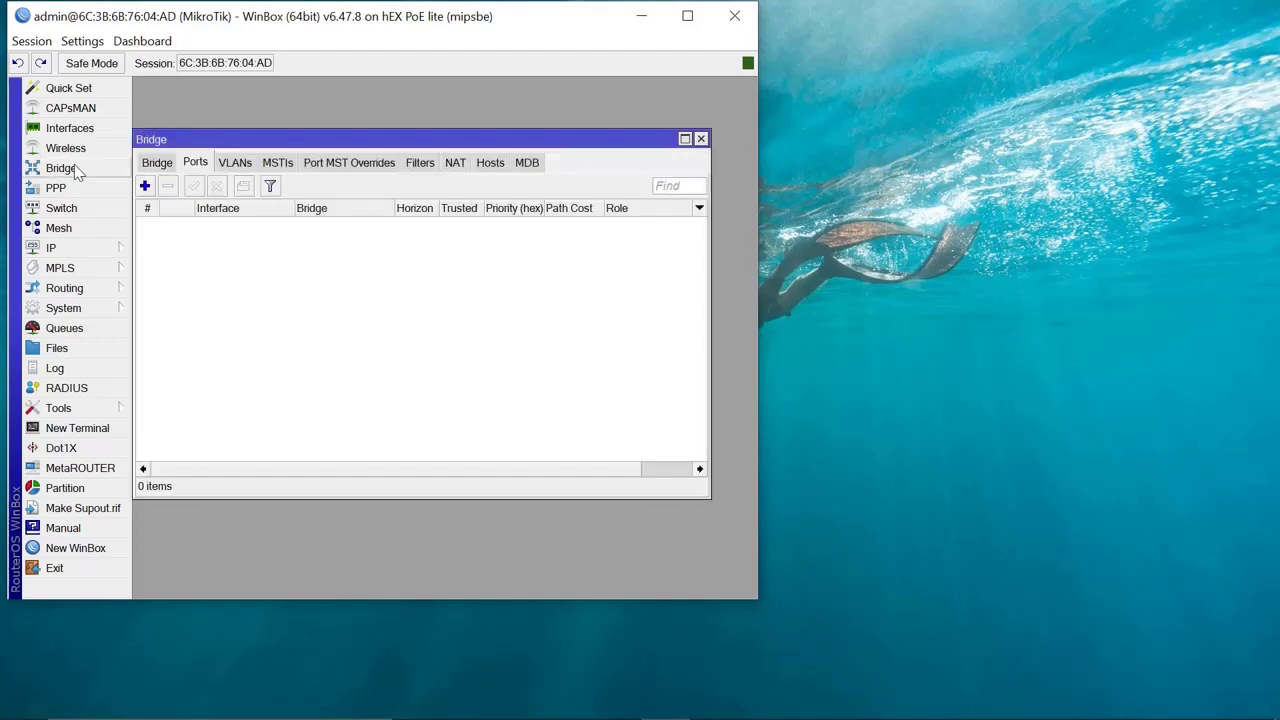
pyautogui.click(157, 163)
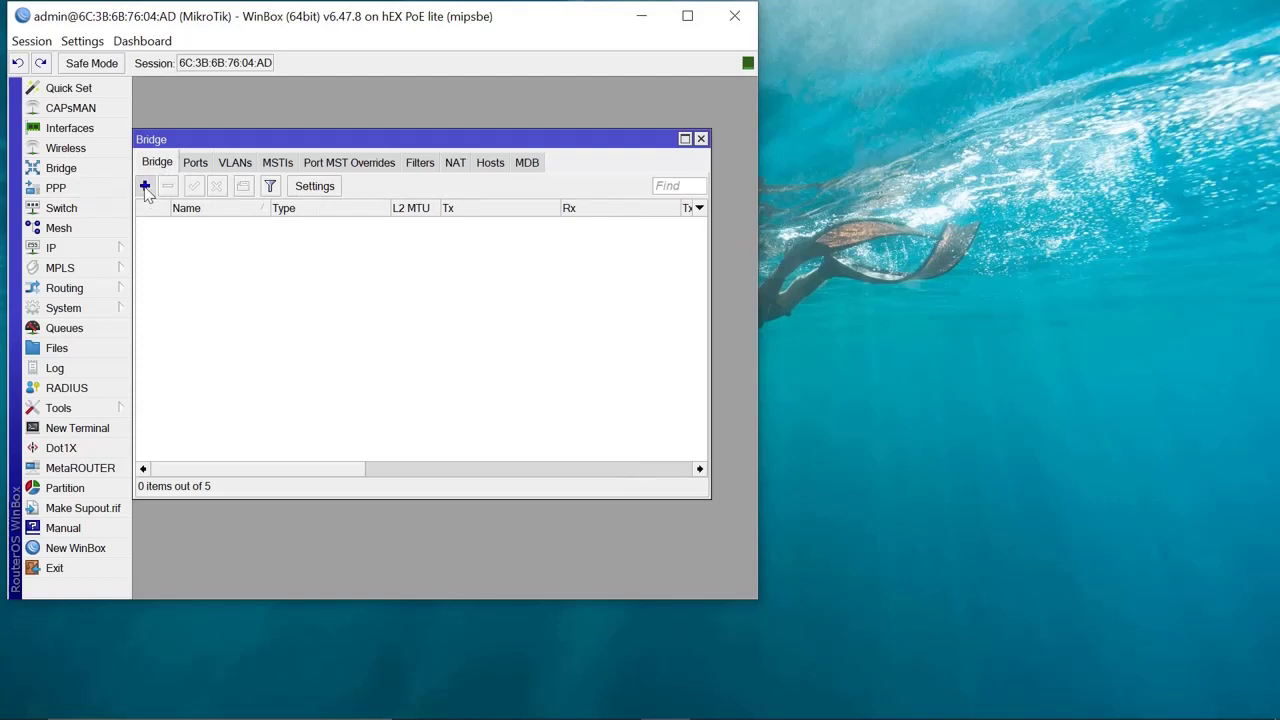
pyautogui.click(145, 187)
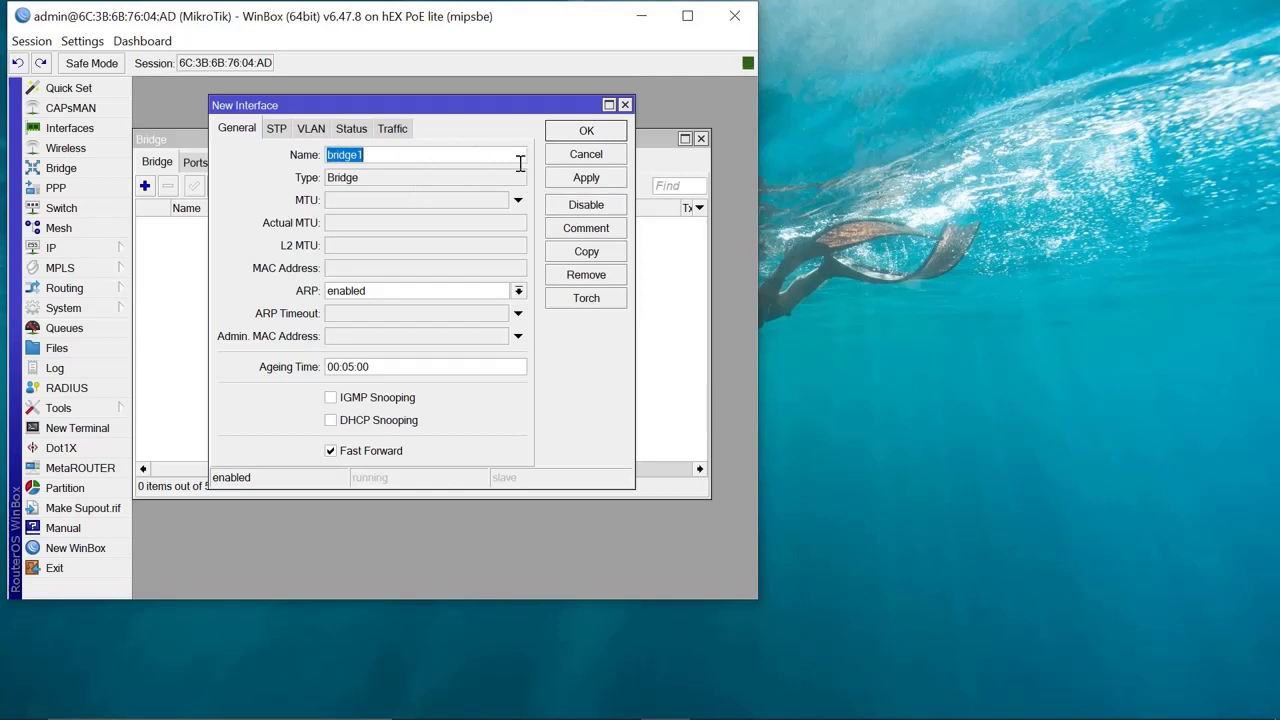
pyautogui.click(603, 180)
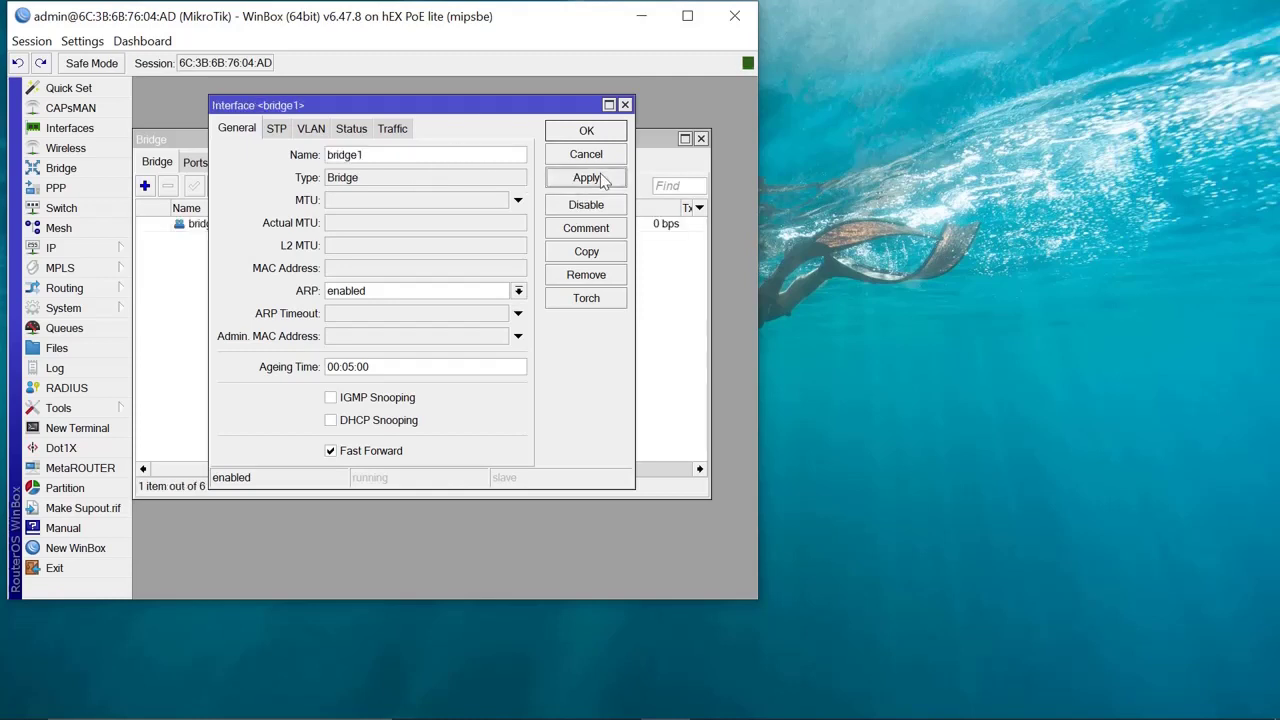
pyautogui.click(588, 133)
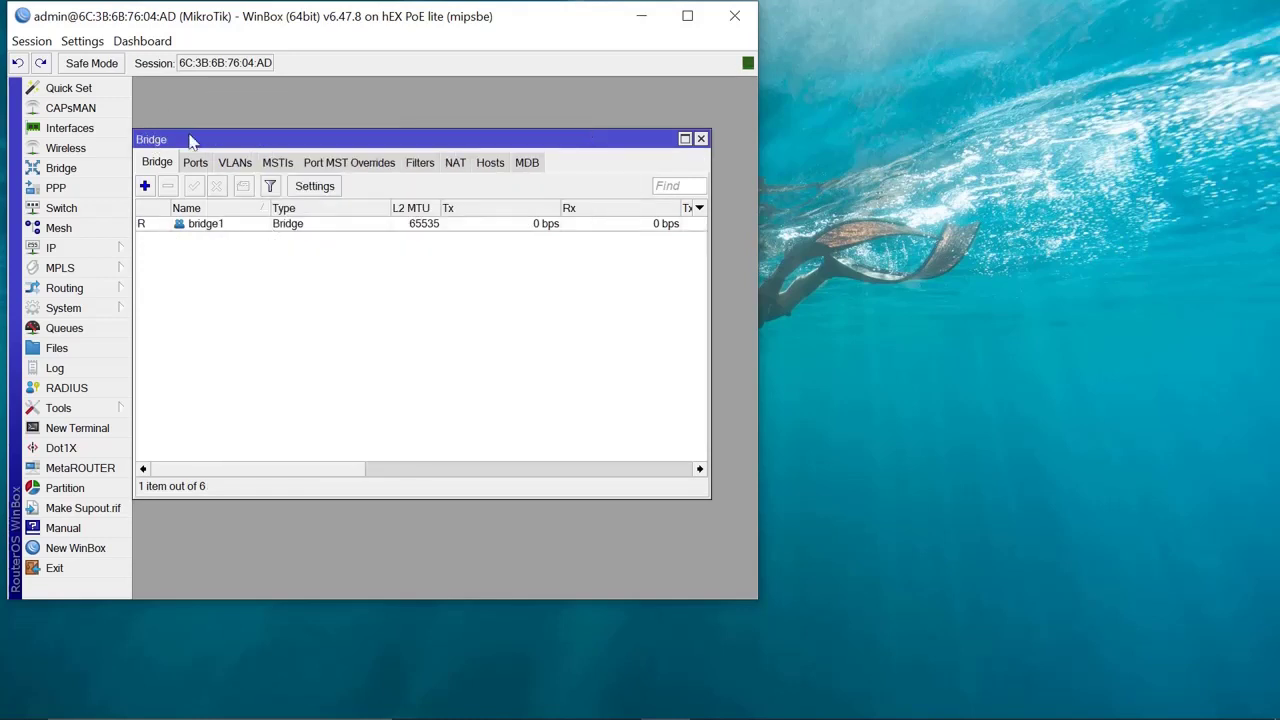
pyautogui.click(196, 164)
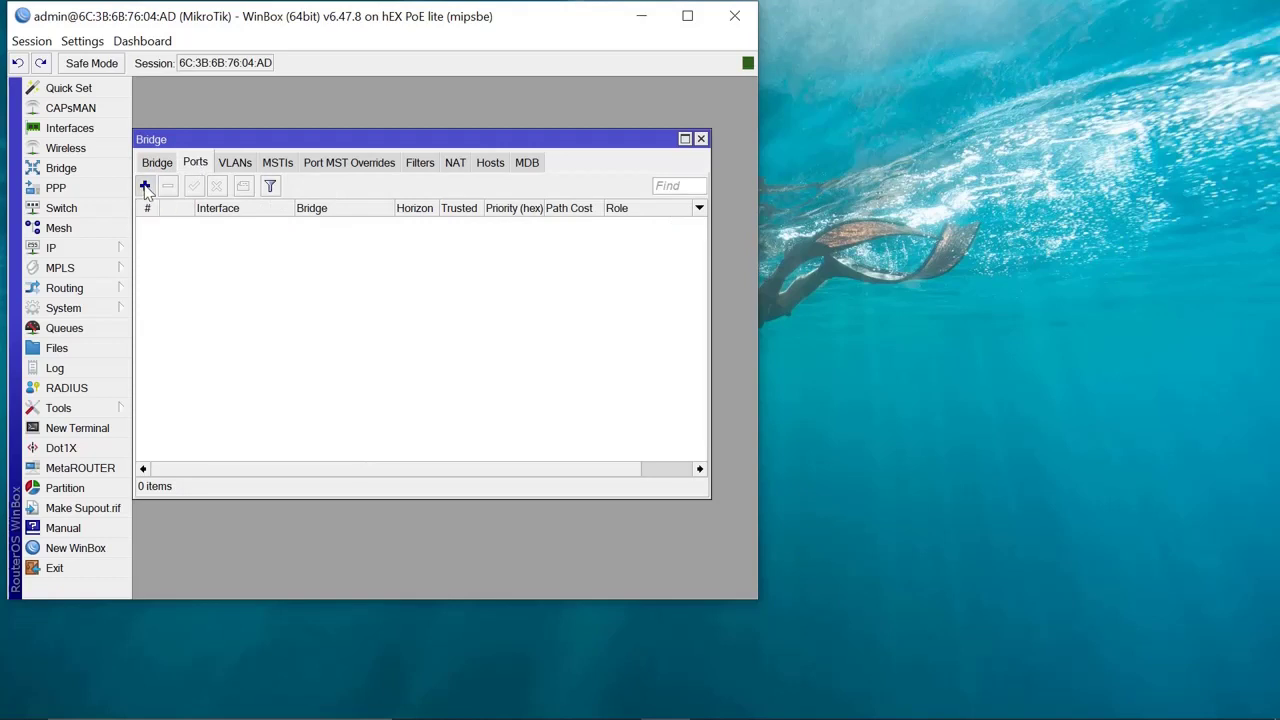
# Add ether2 as a port of bridge1.
pyautogui.click(145, 187)
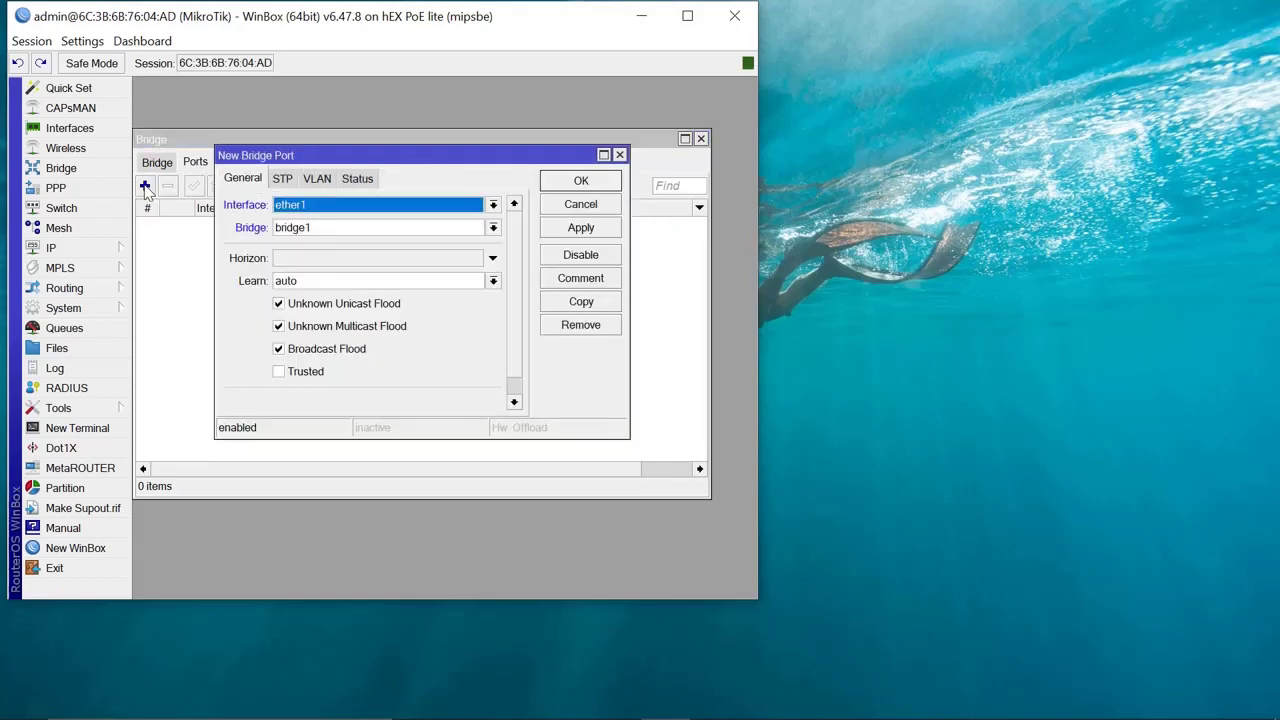
pyautogui.click(493, 205)
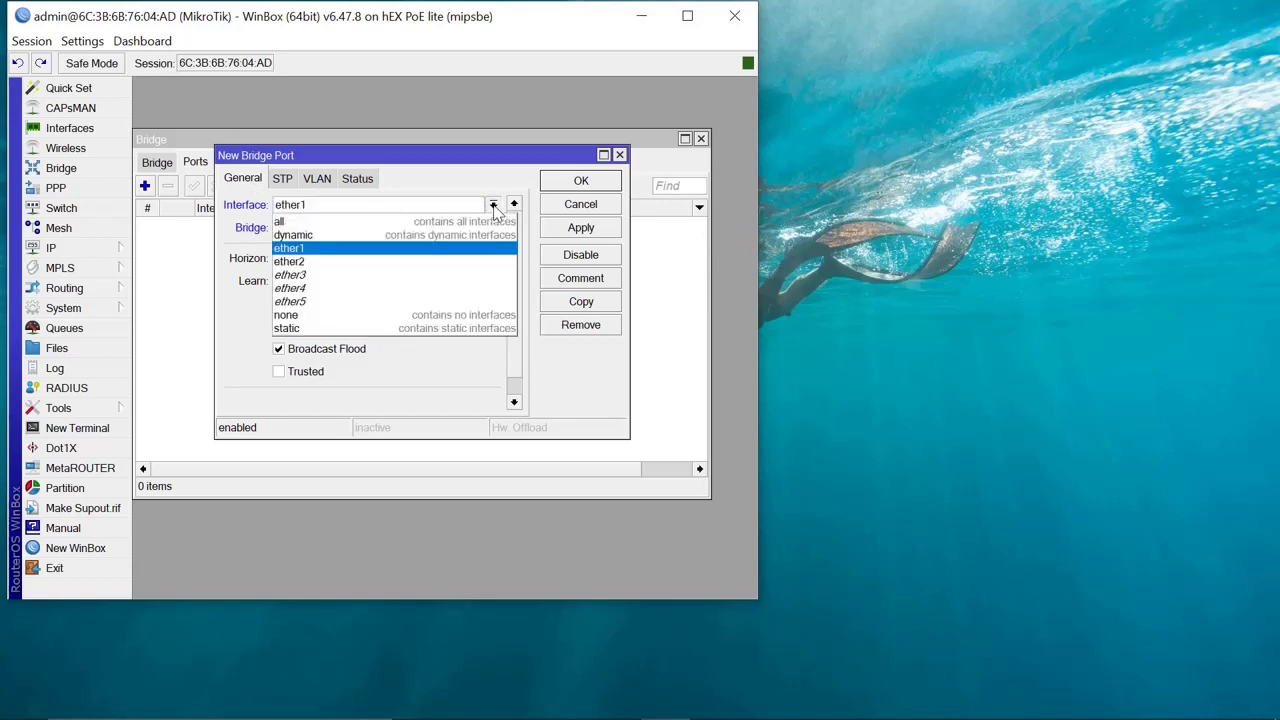
pyautogui.click(373, 262)
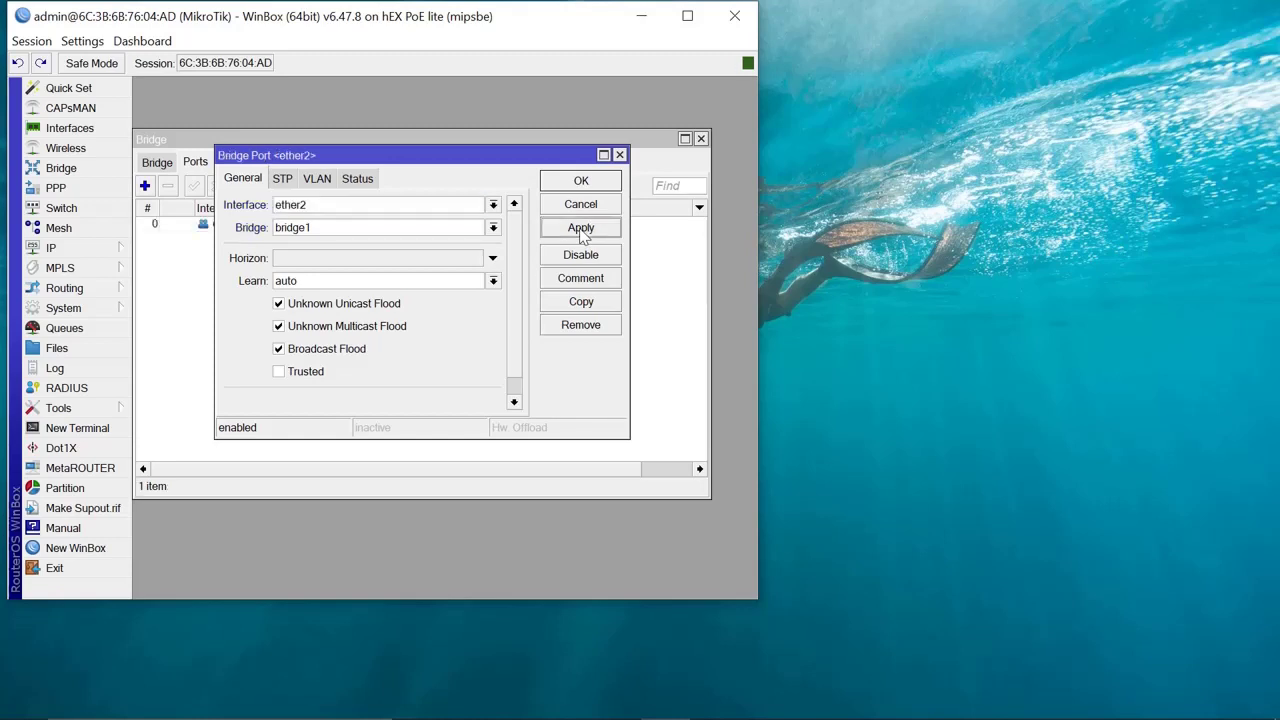
pyautogui.click(583, 230)
# Copy the port, reconnect after the disconnect, and apply it as ether3.
pyautogui.click(590, 310)
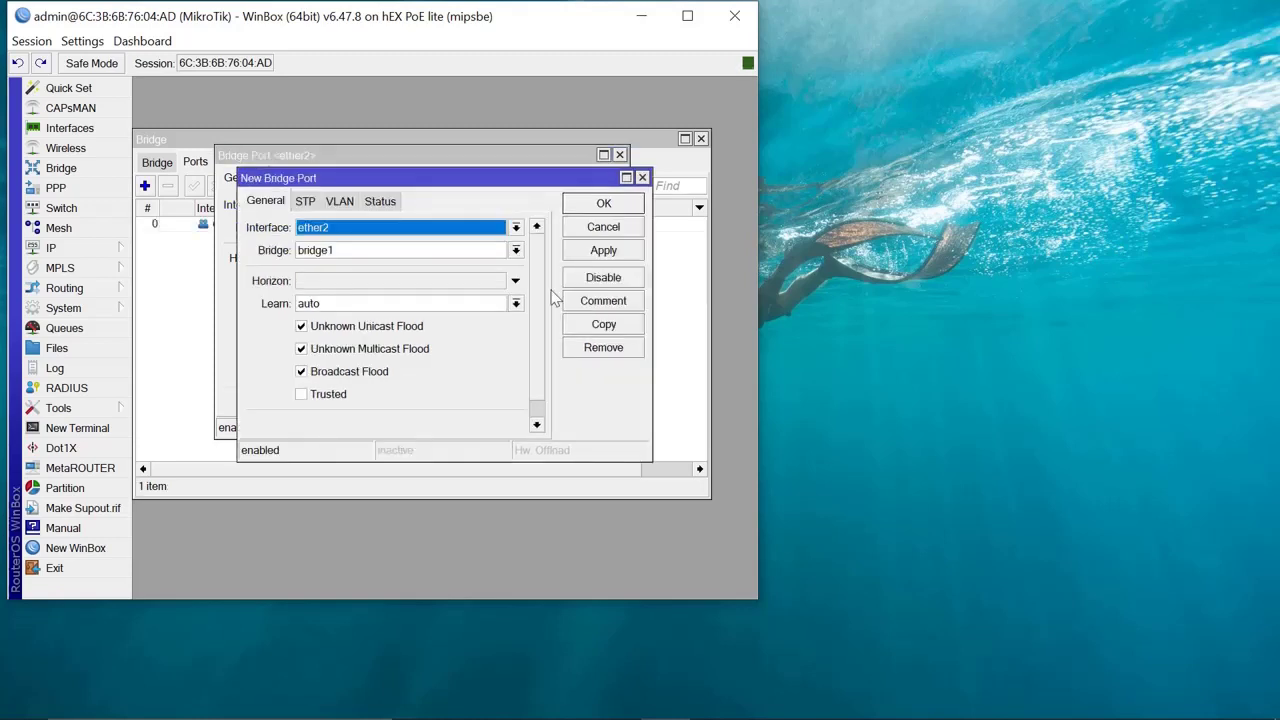
pyautogui.click(516, 228)
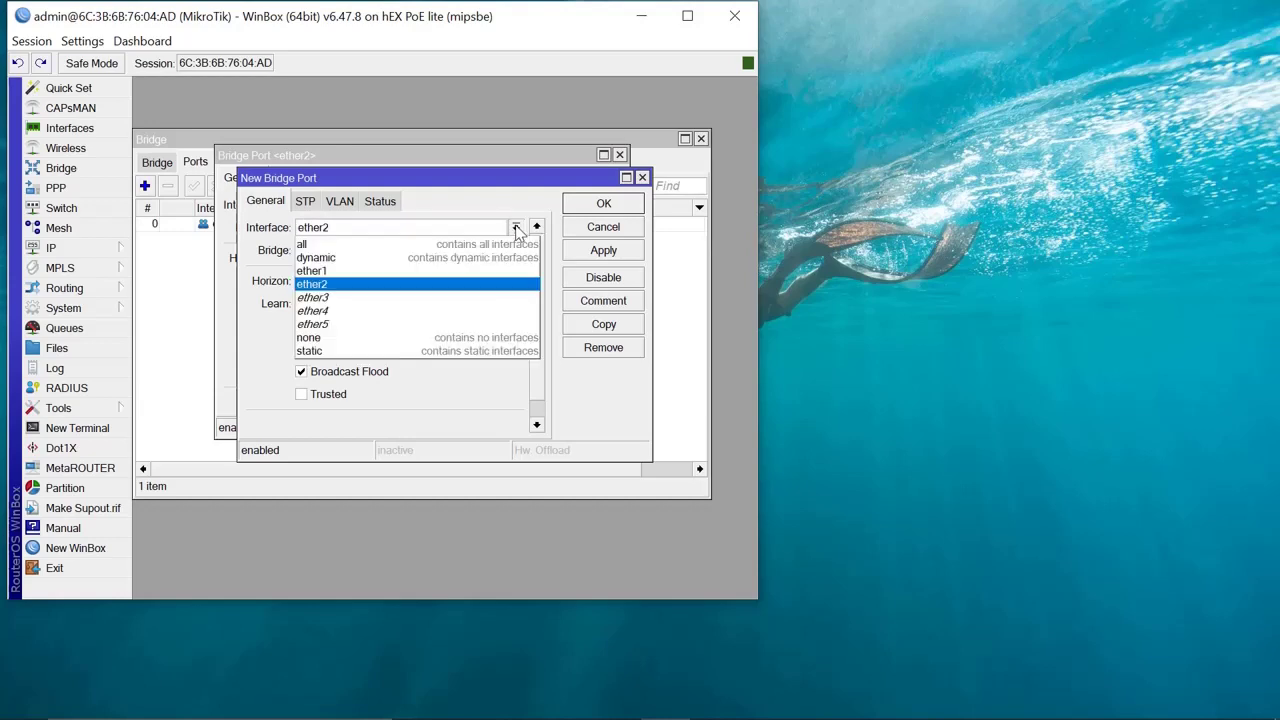
pyautogui.click(406, 296)
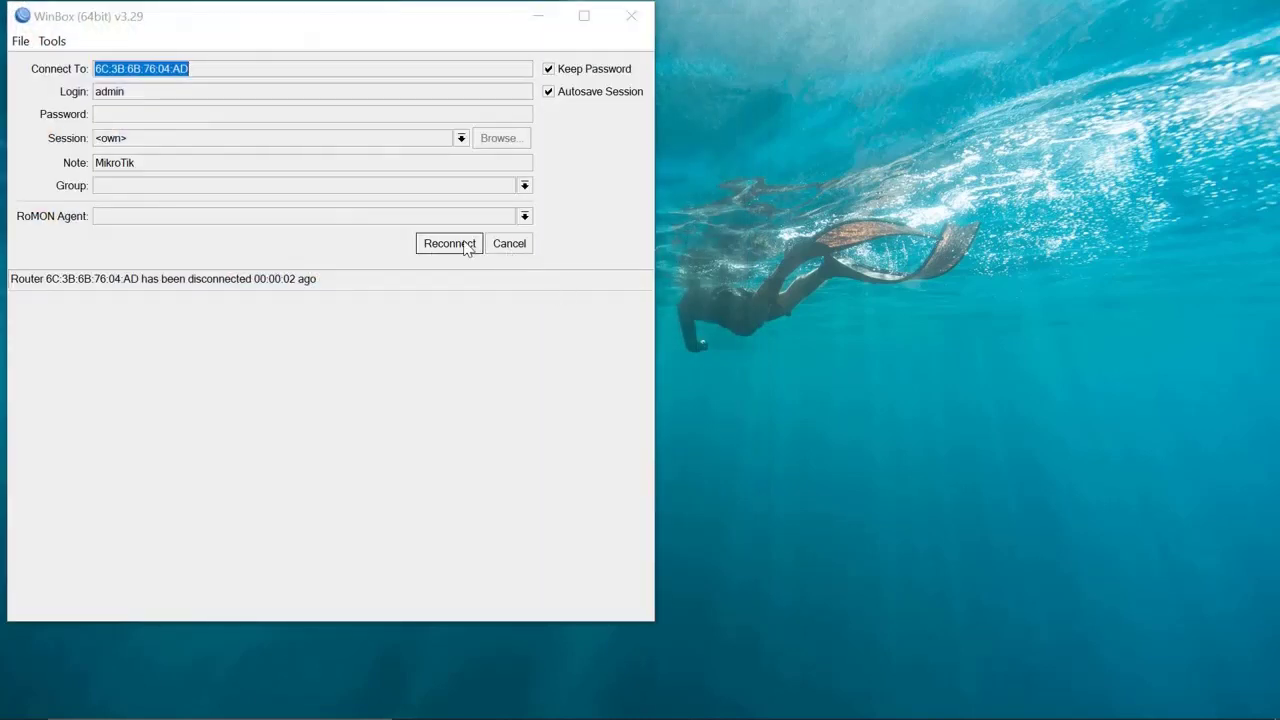
pyautogui.click(460, 246)
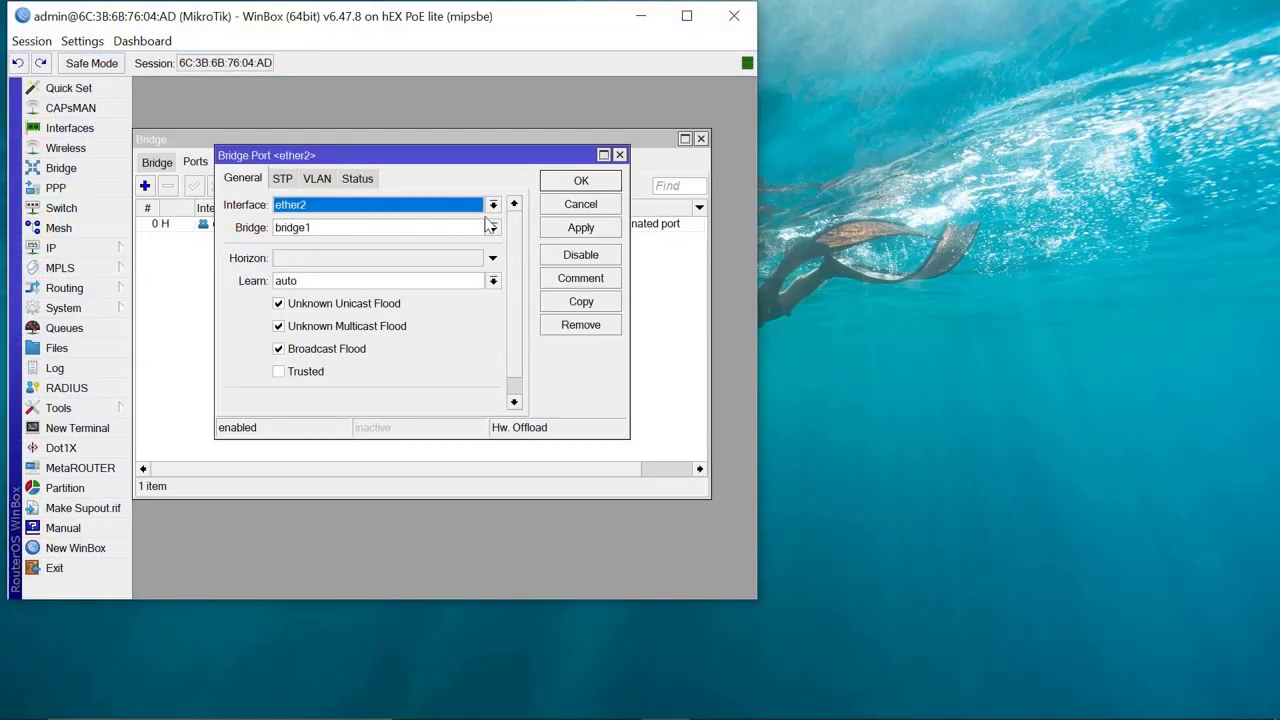
pyautogui.click(493, 205)
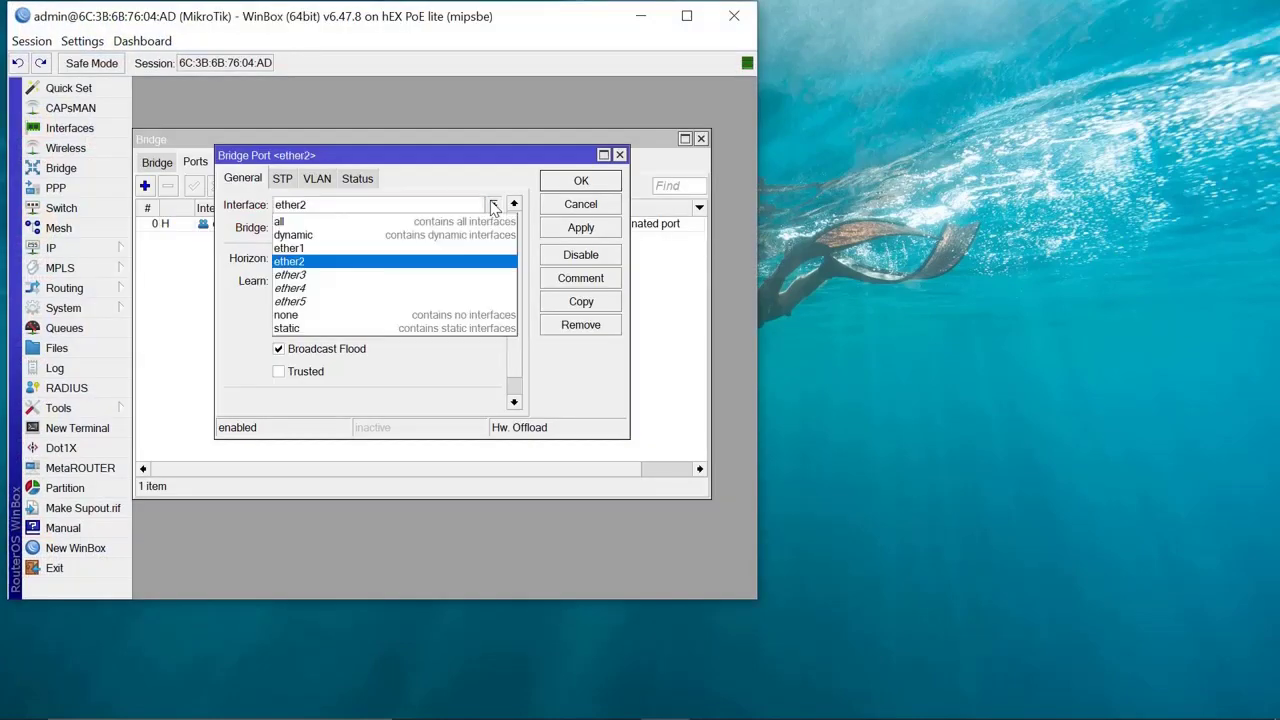
pyautogui.click(343, 276)
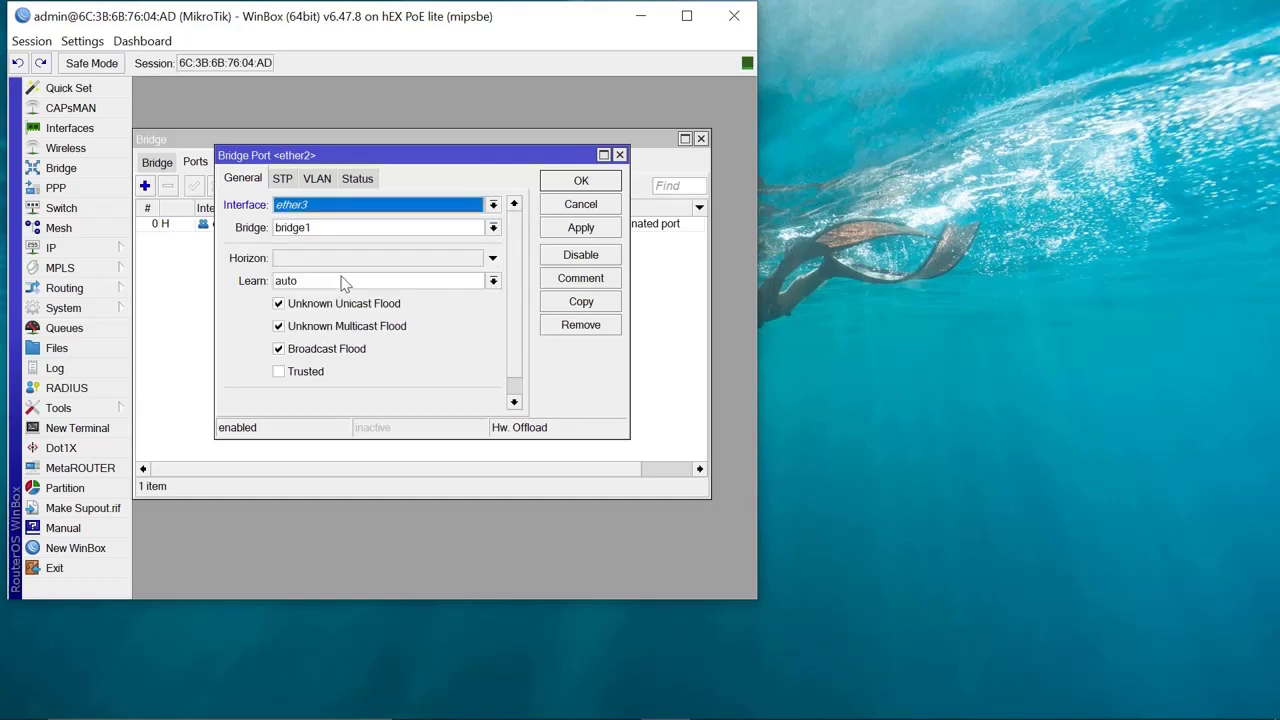
pyautogui.click(582, 229)
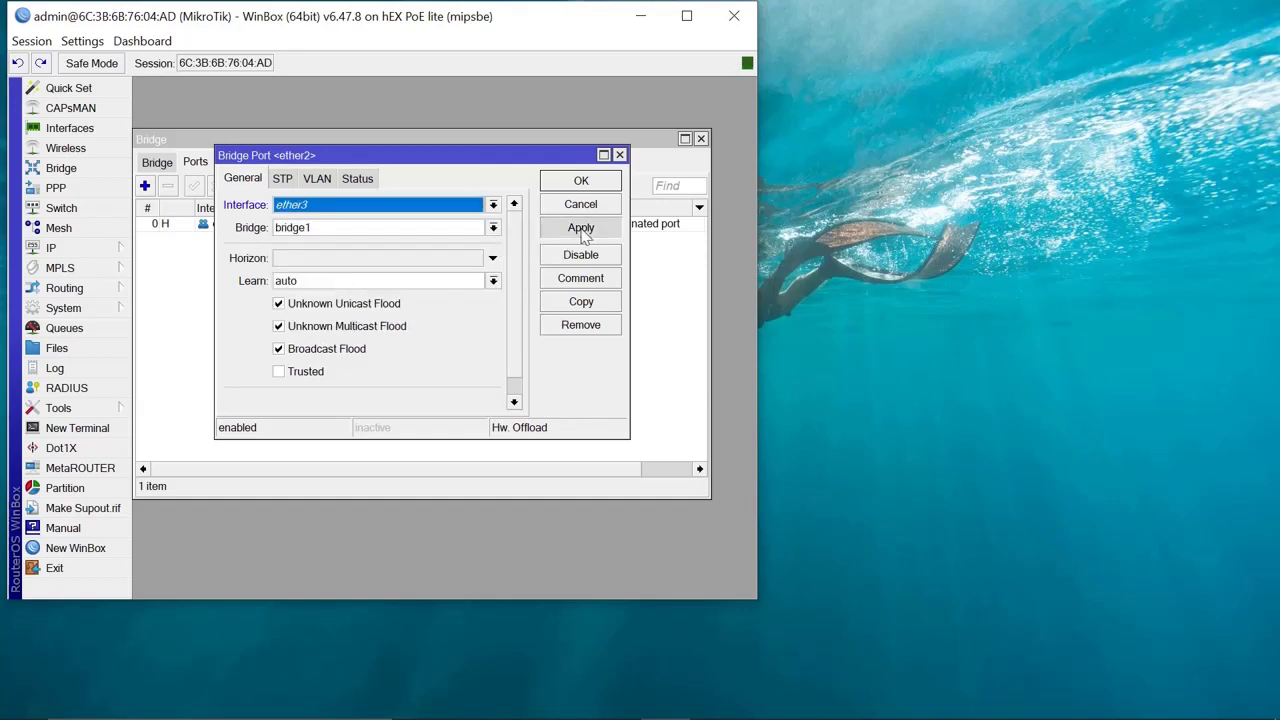
# Copy the port twice to add ether4 and ether5, then confirm all open port dialogs.
pyautogui.click(581, 302)
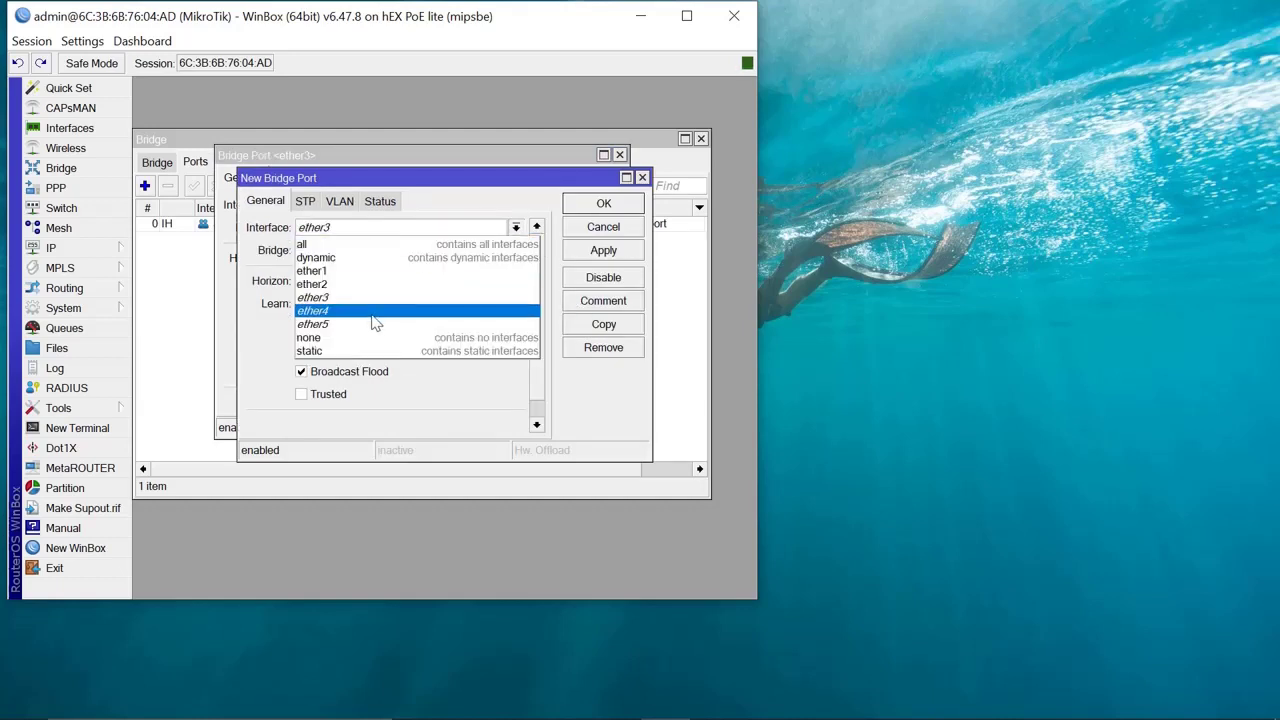
pyautogui.click(374, 313)
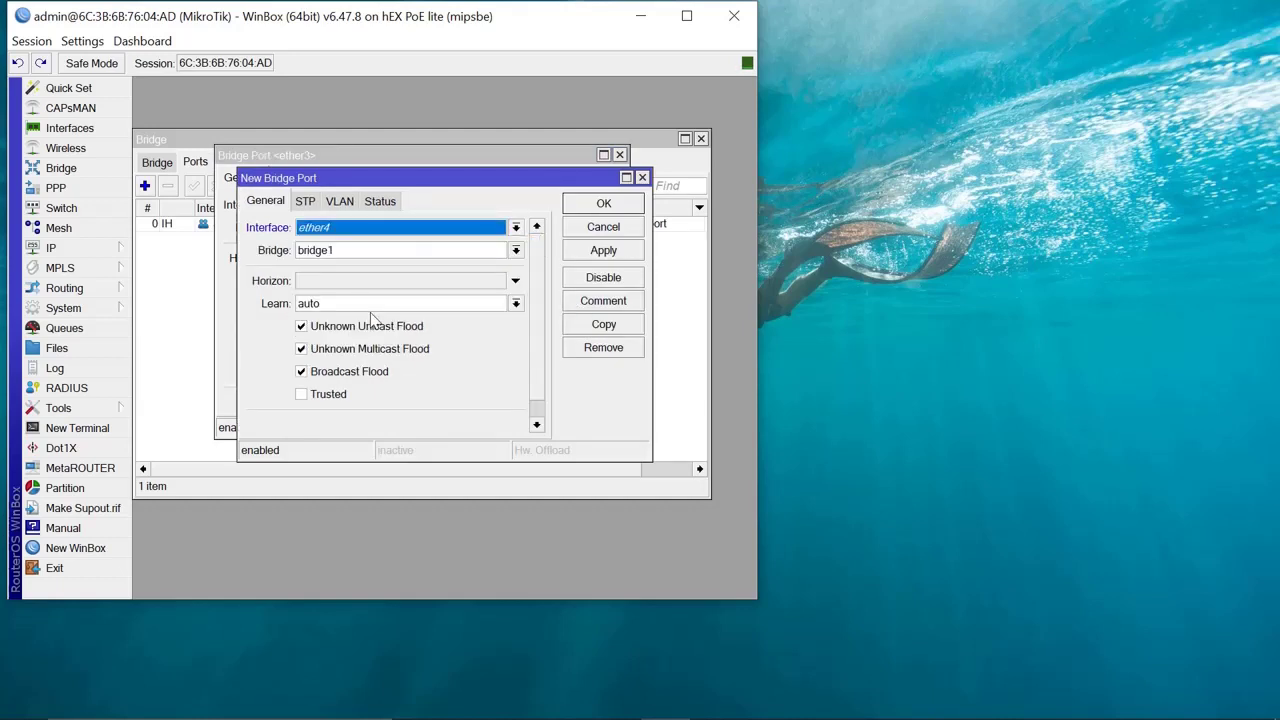
pyautogui.click(604, 251)
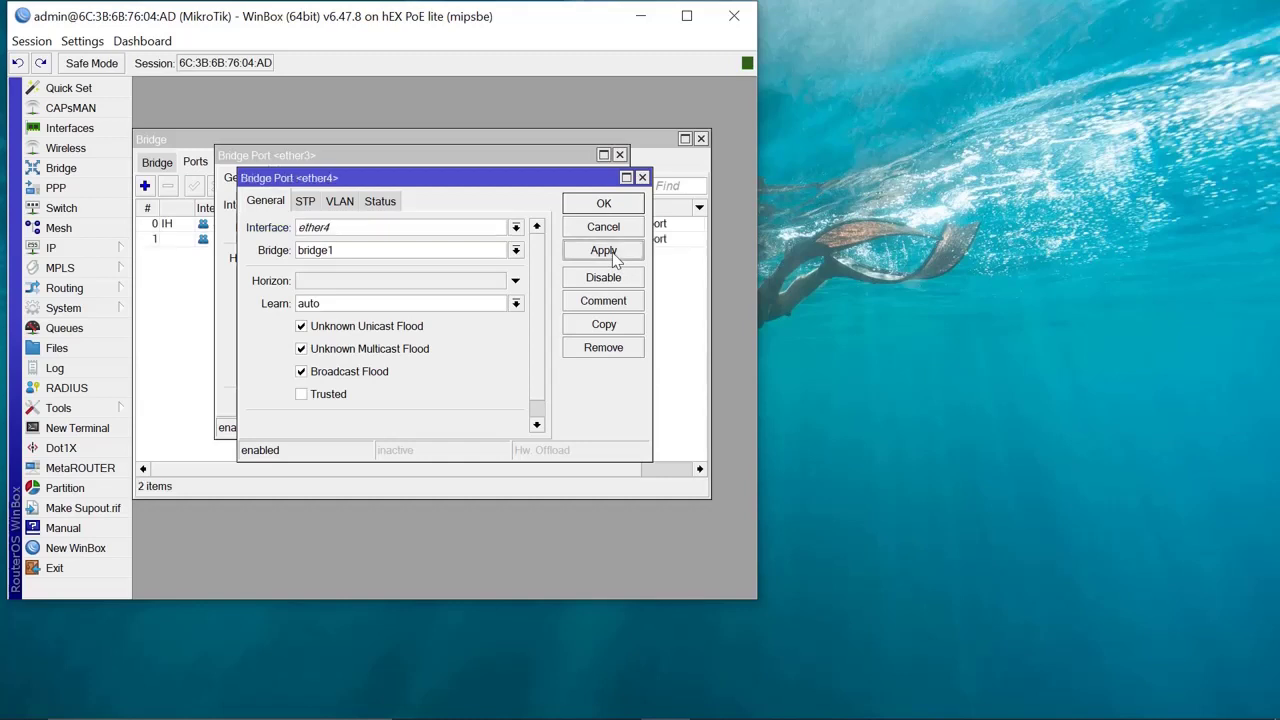
pyautogui.click(603, 324)
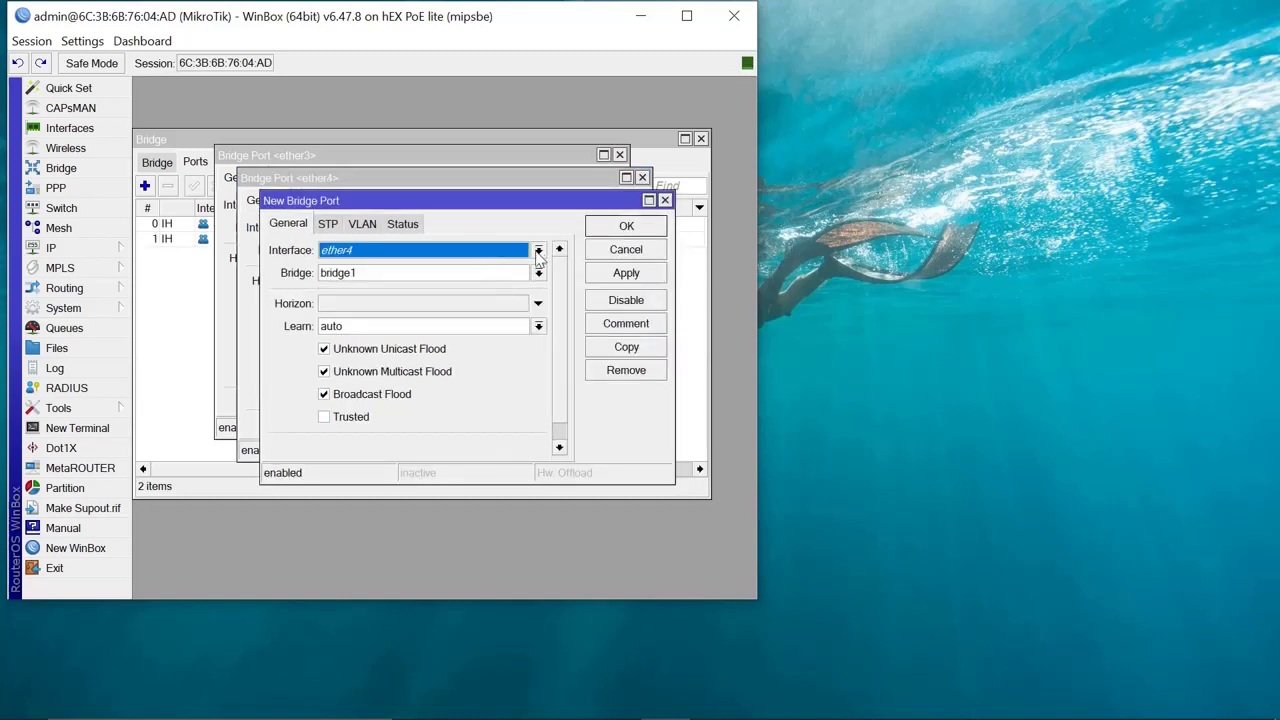
pyautogui.click(538, 250)
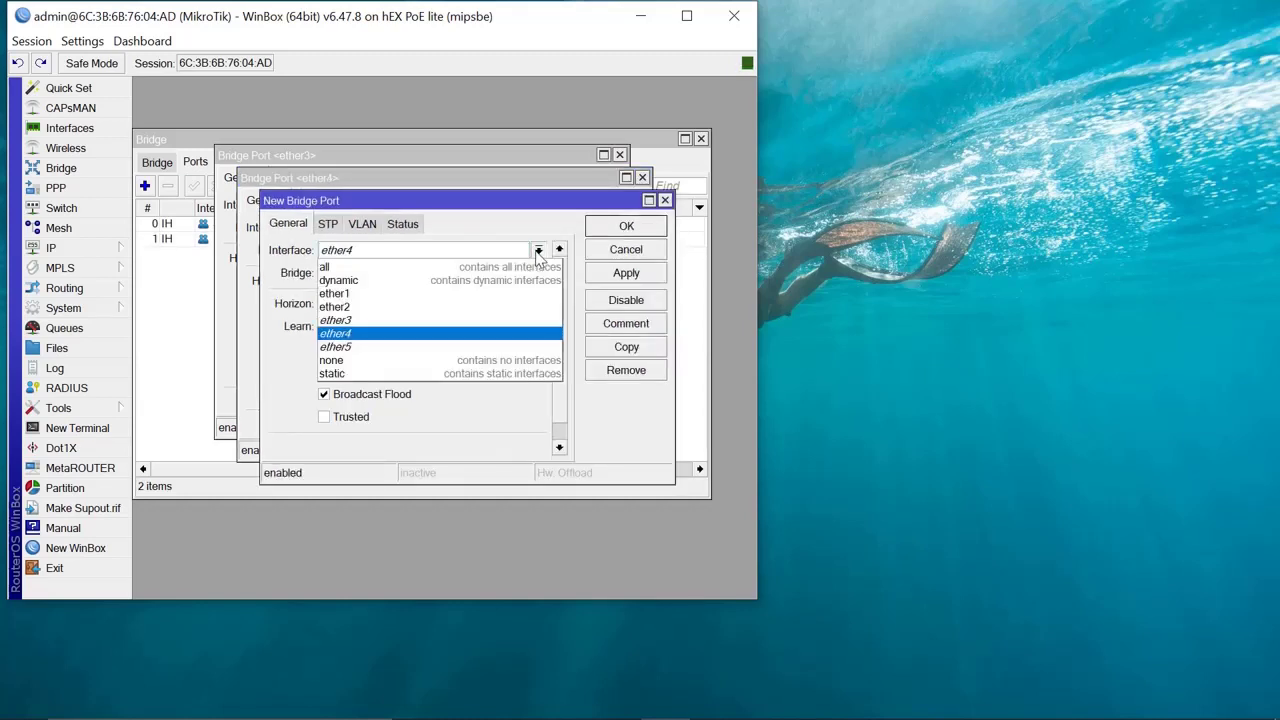
pyautogui.click(386, 347)
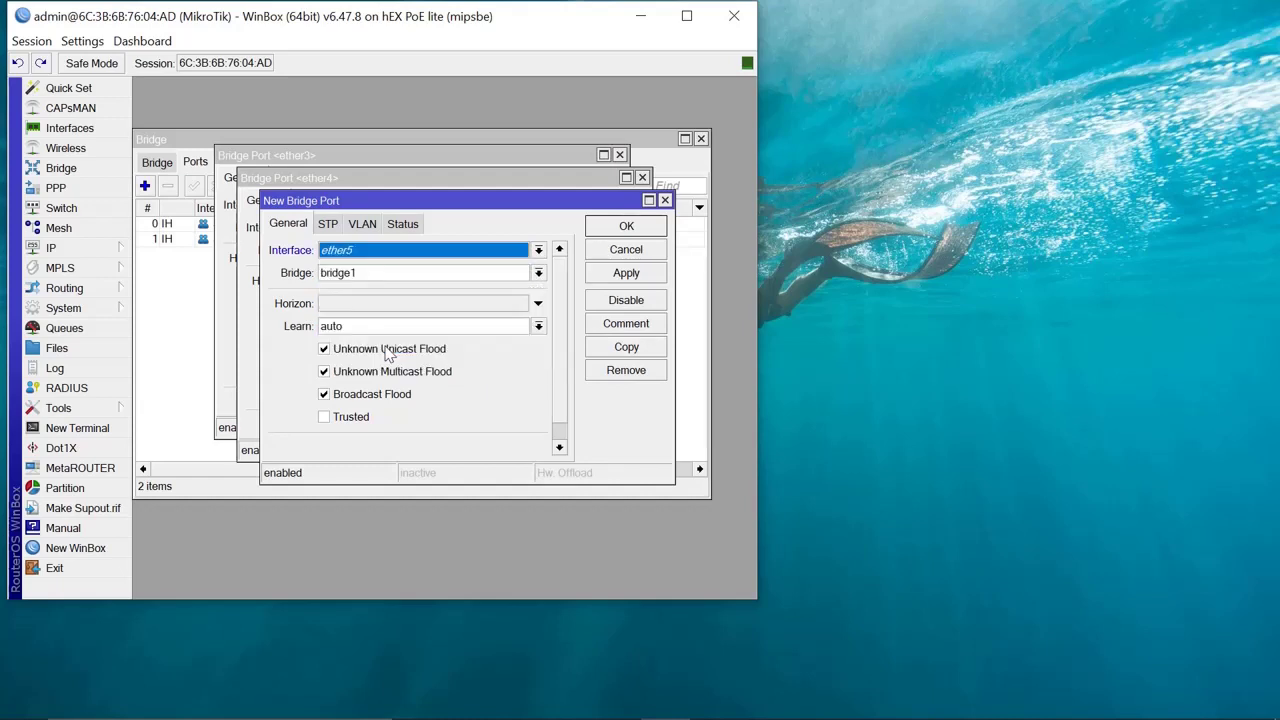
pyautogui.click(630, 276)
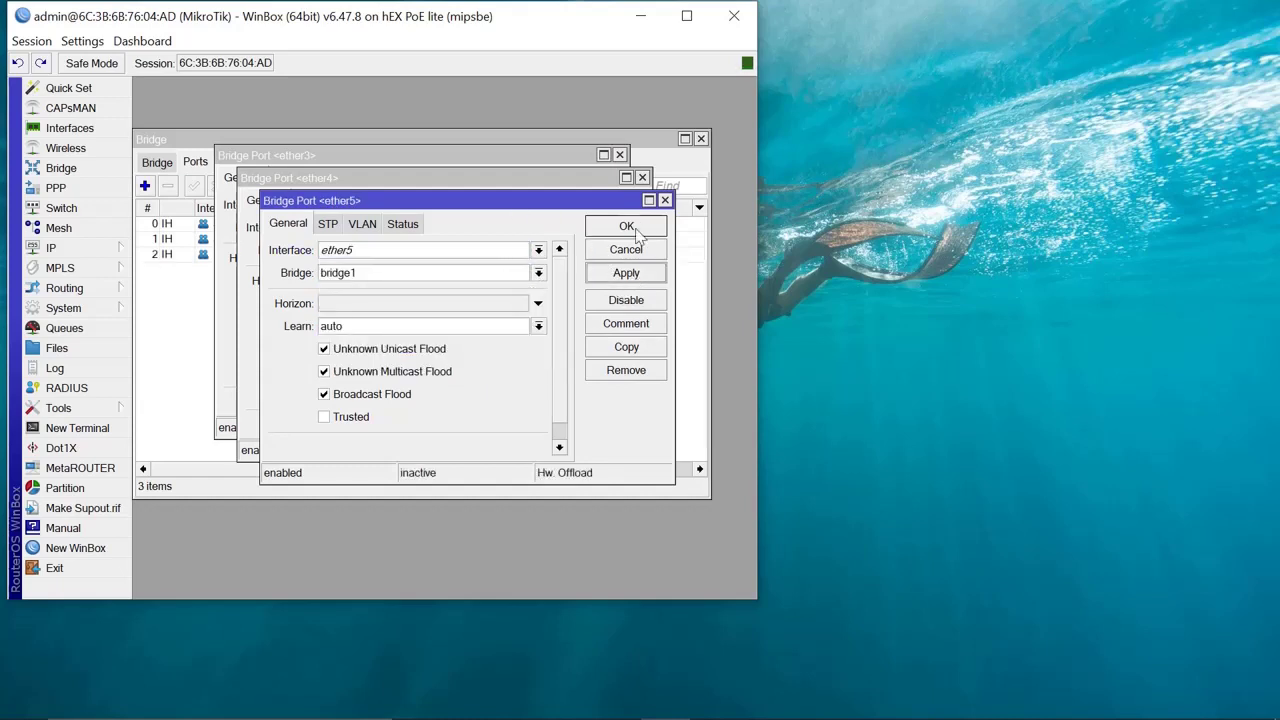
pyautogui.click(638, 230)
pyautogui.click(617, 209)
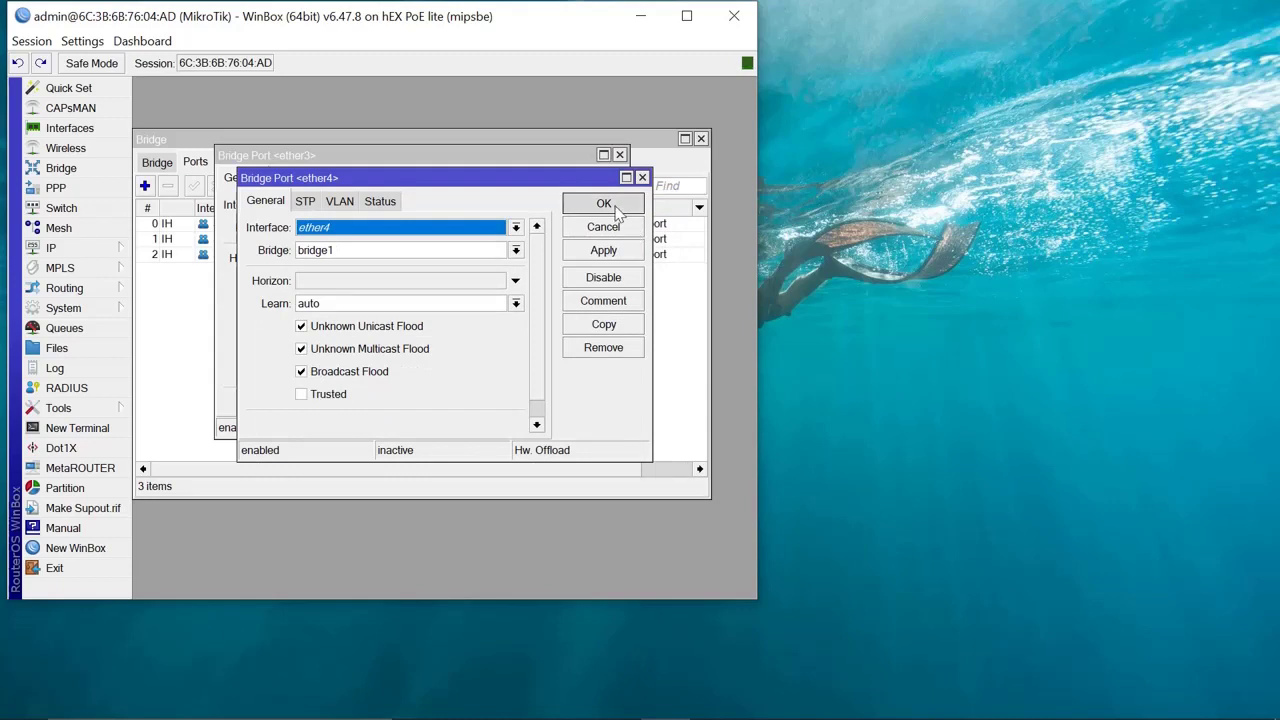
pyautogui.click(591, 183)
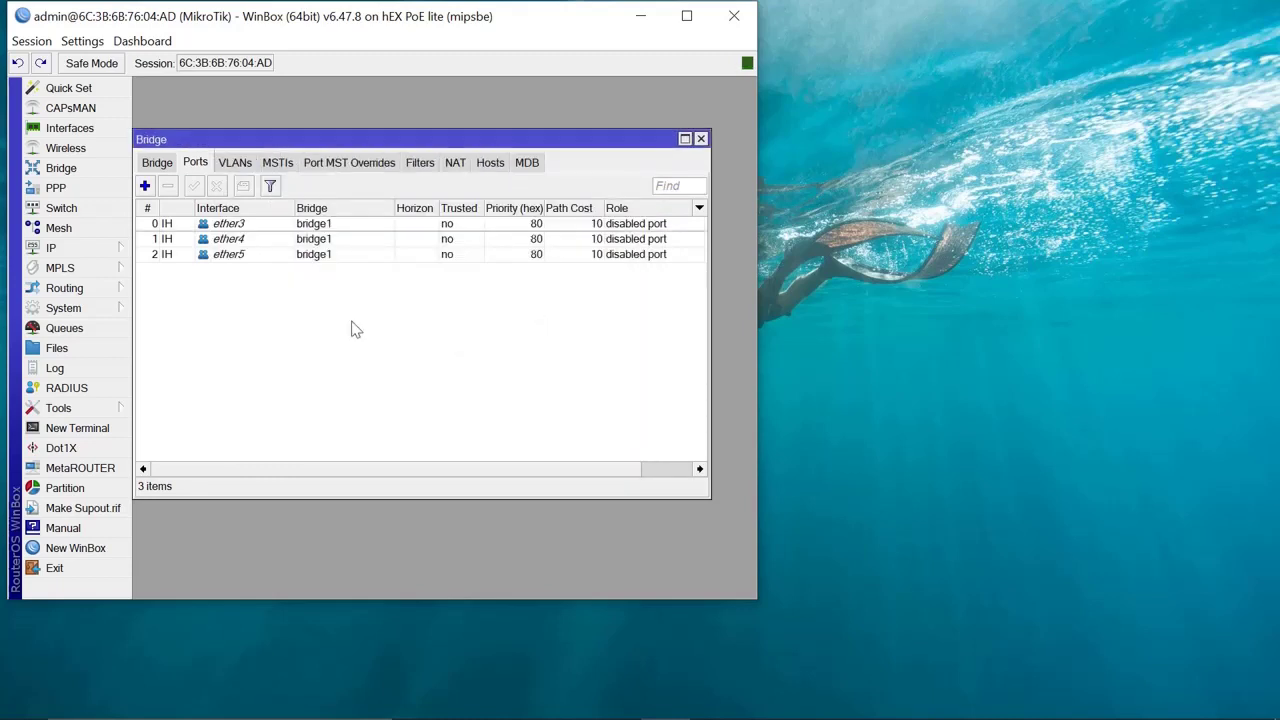
# Add ether2 as a new bridge1 port and confirm it.
pyautogui.click(145, 187)
pyautogui.click(493, 205)
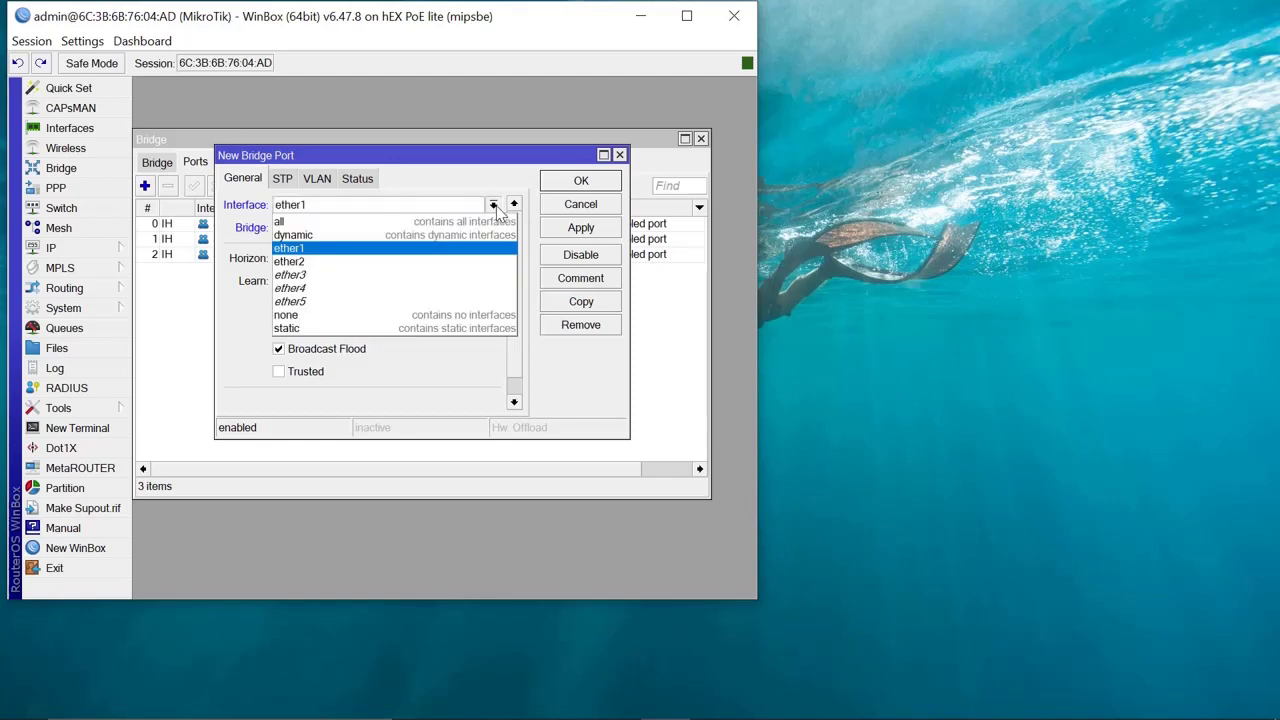
pyautogui.click(340, 263)
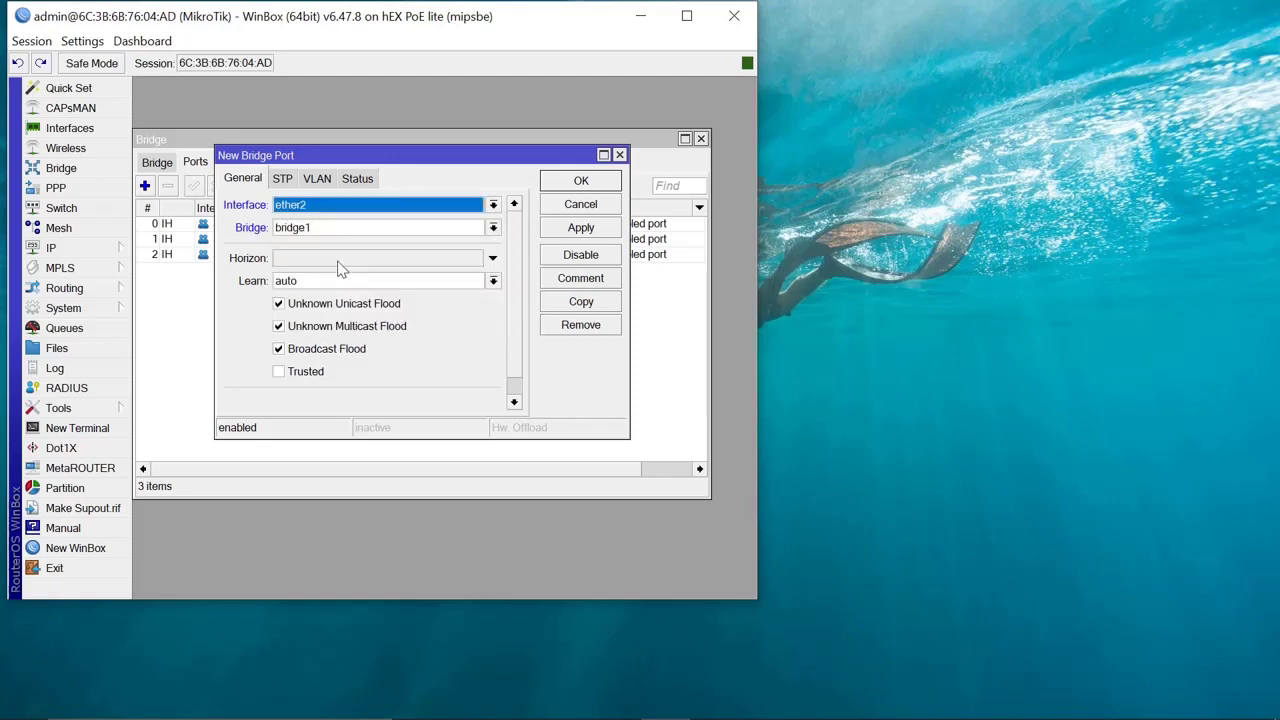
pyautogui.click(586, 232)
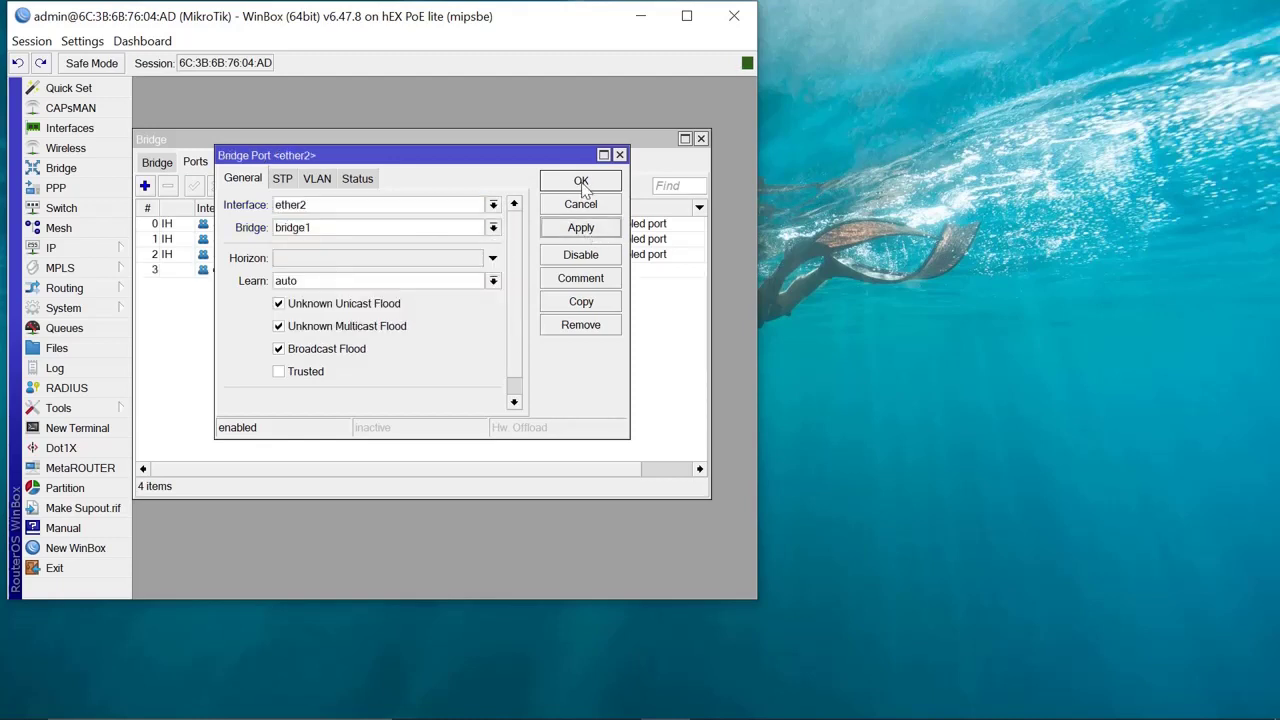
pyautogui.click(581, 182)
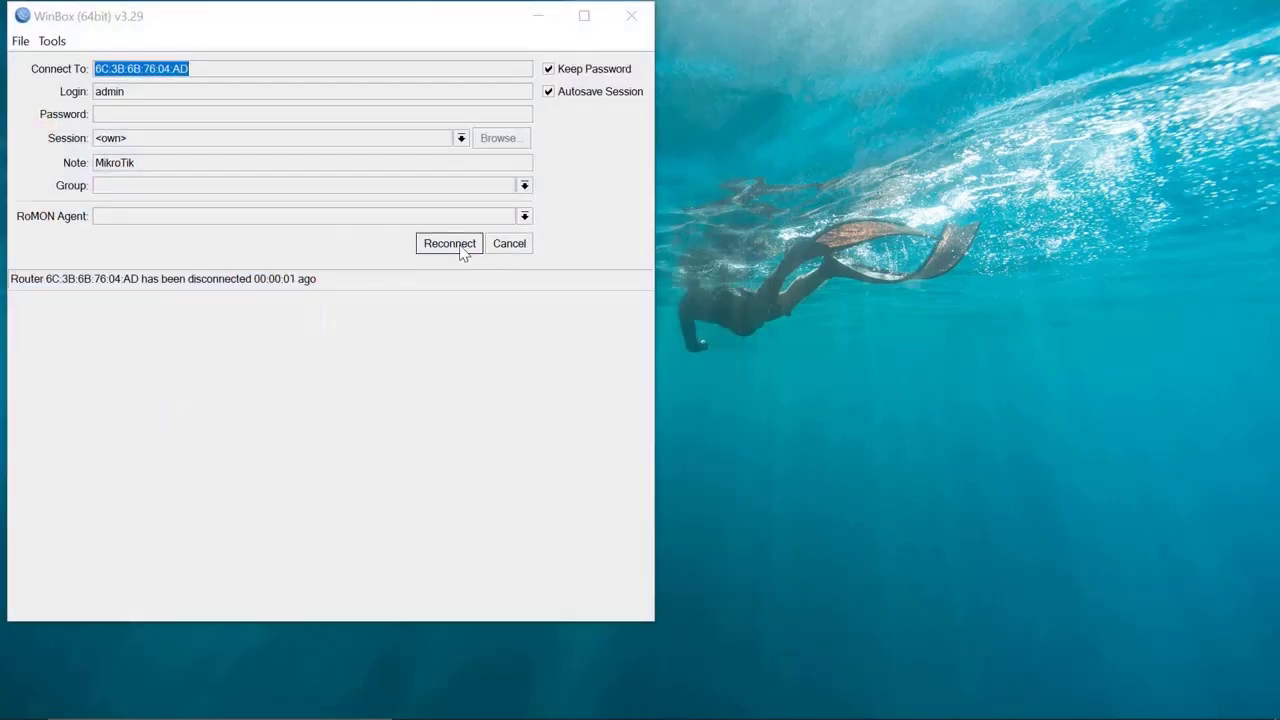
# Reconnect to the router and close the Bridge ports window.
pyautogui.click(463, 249)
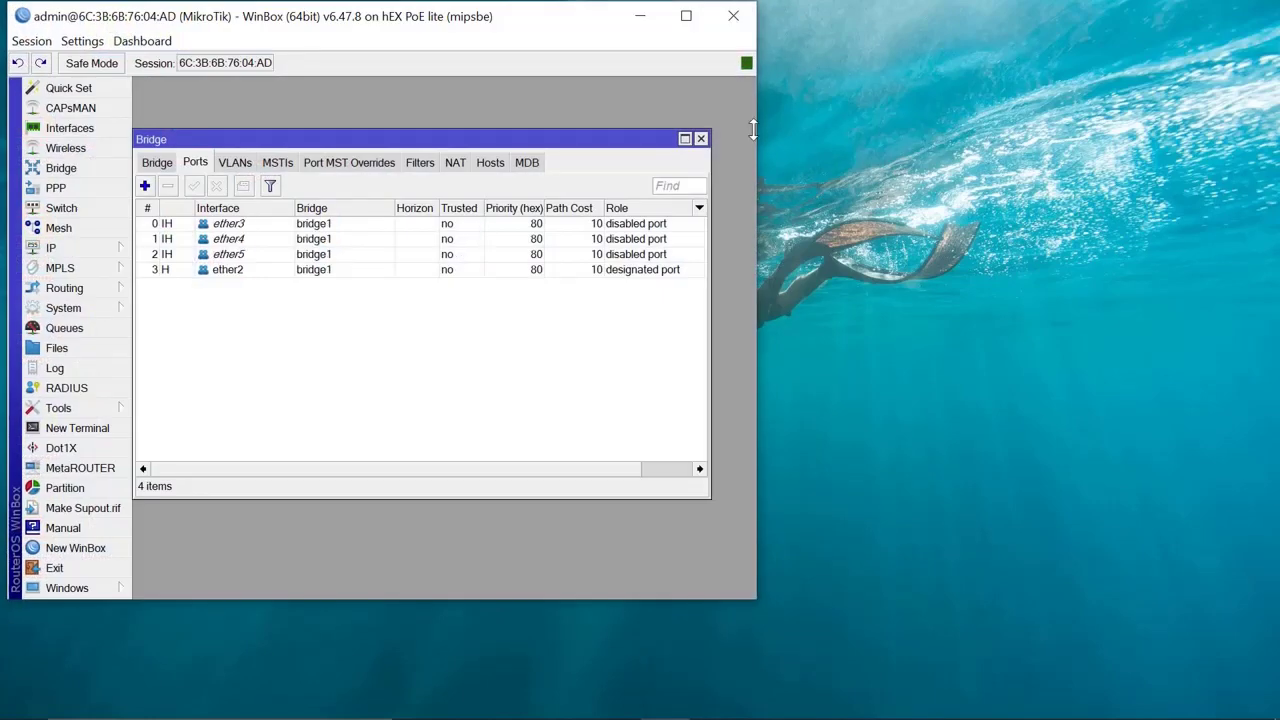
pyautogui.click(701, 139)
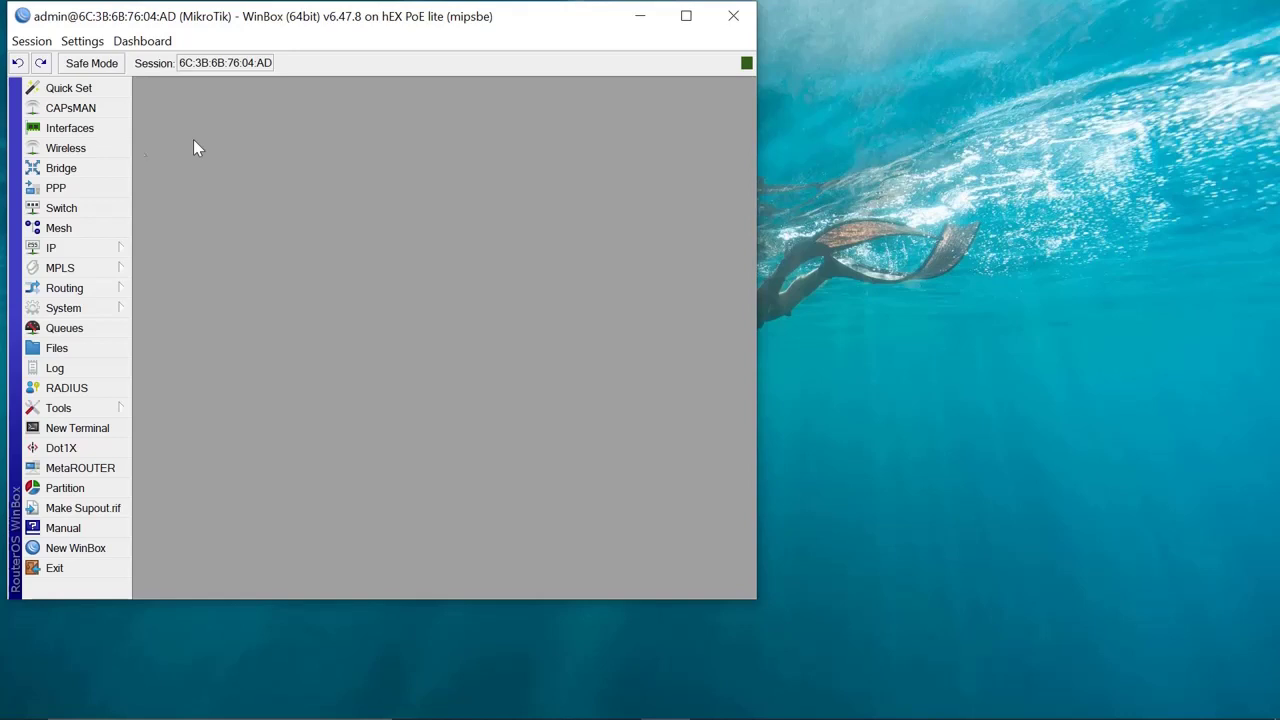
# Add address 172.16.0.1/24 on interface bridge1, then close the Address List.
pyautogui.click(66, 251)
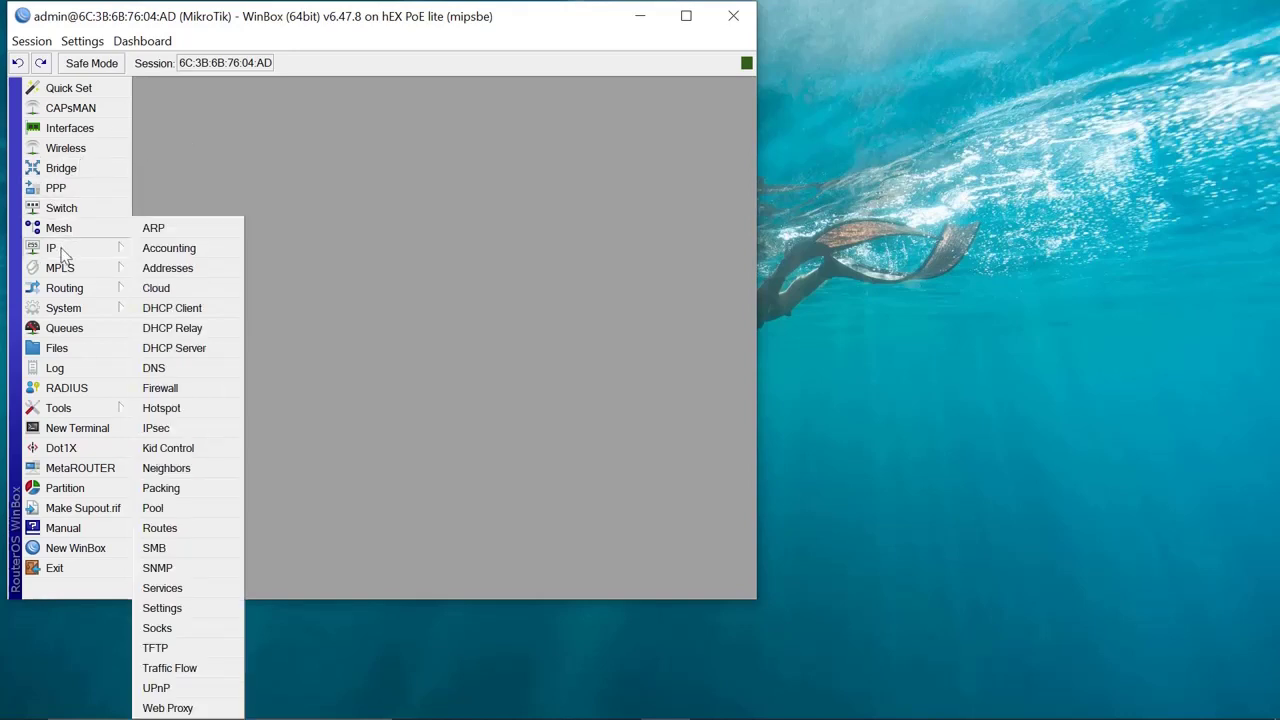
pyautogui.click(185, 270)
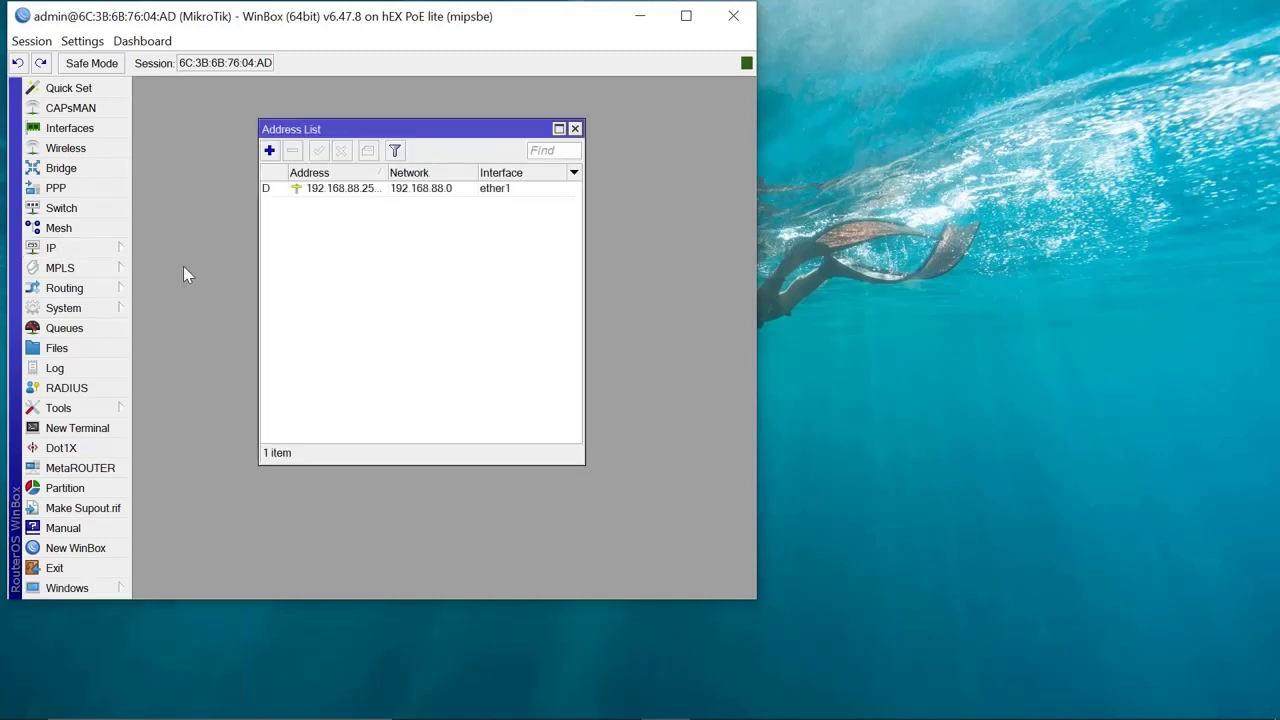
pyautogui.click(278, 150)
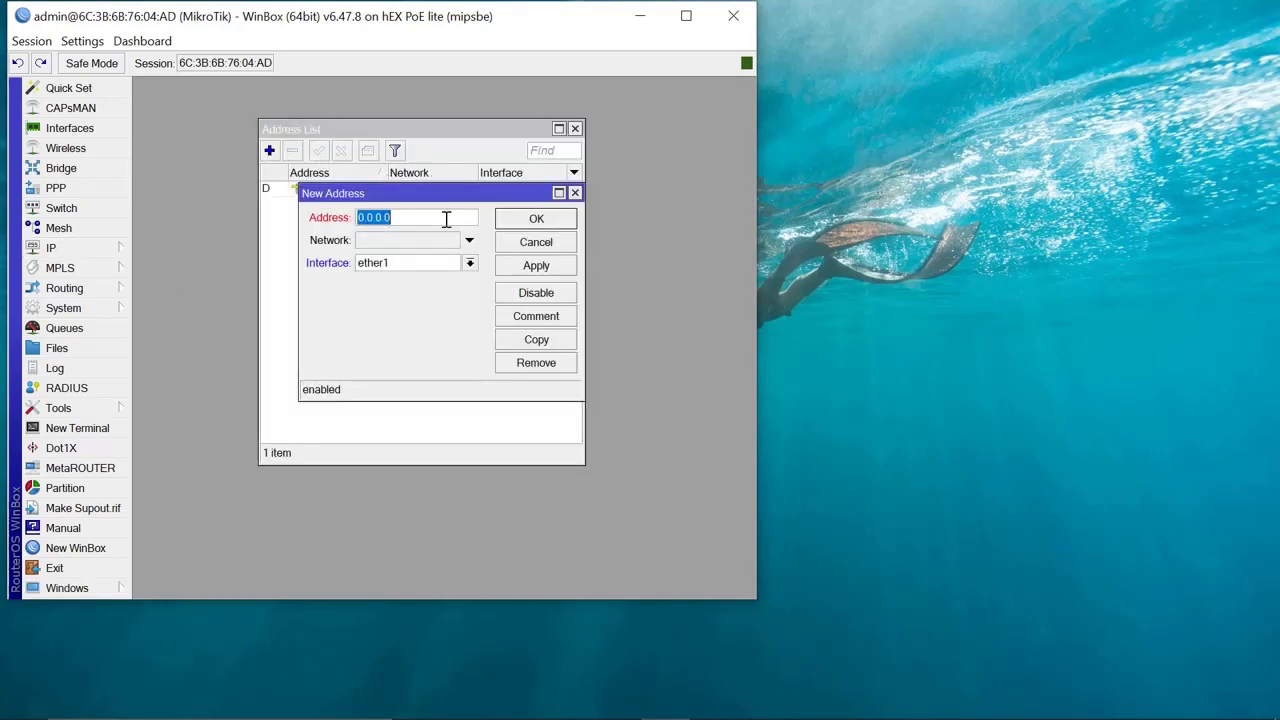
pyautogui.write('172.16.0.1/24')
pyautogui.click(470, 264)
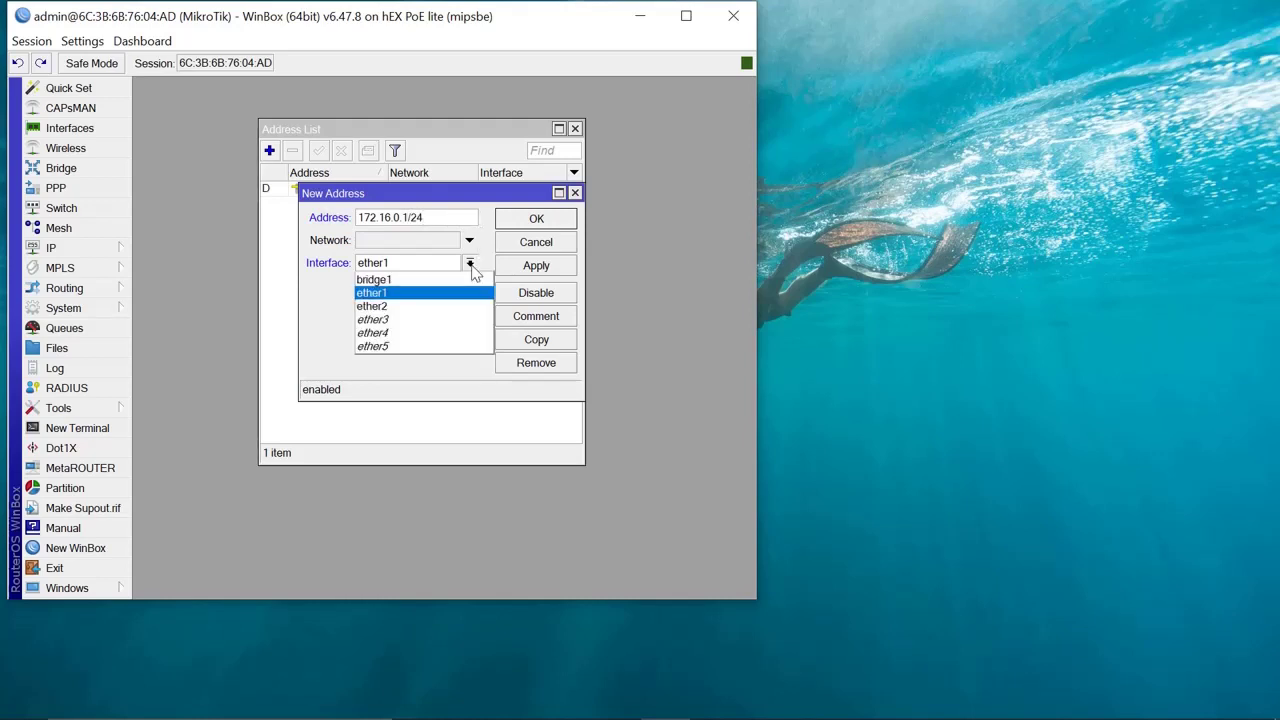
pyautogui.click(397, 281)
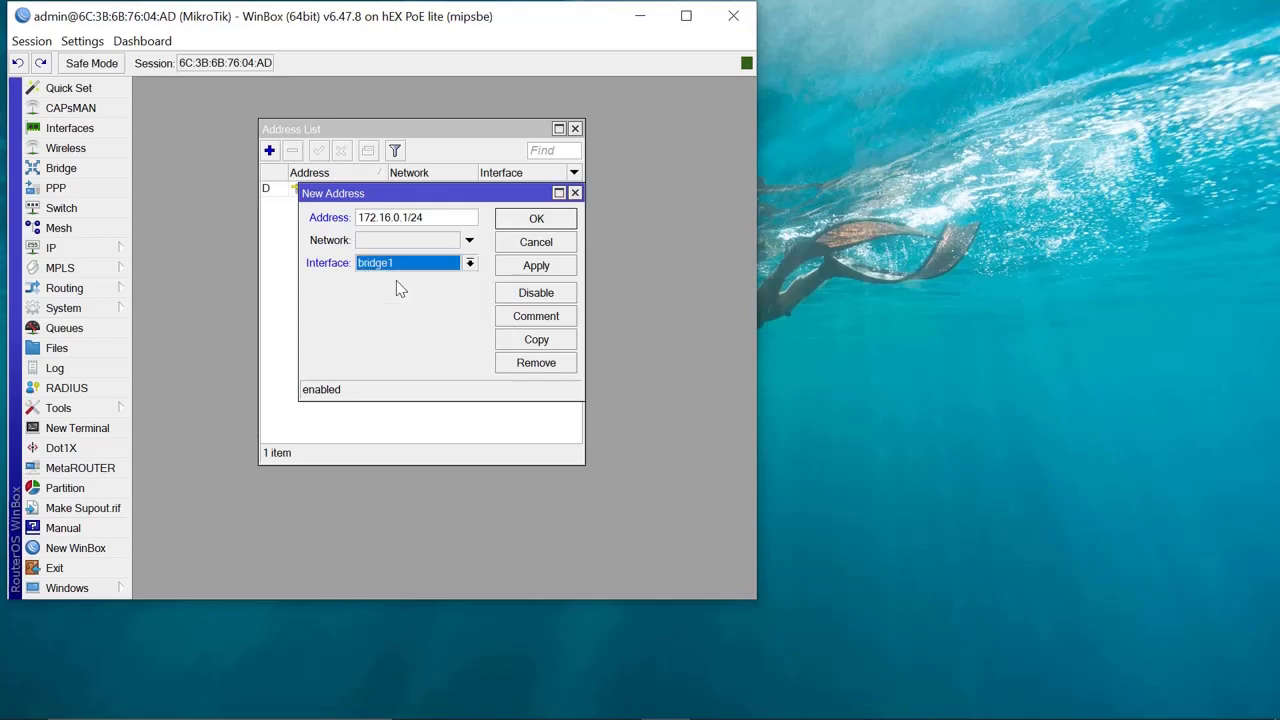
pyautogui.click(549, 273)
pyautogui.click(545, 226)
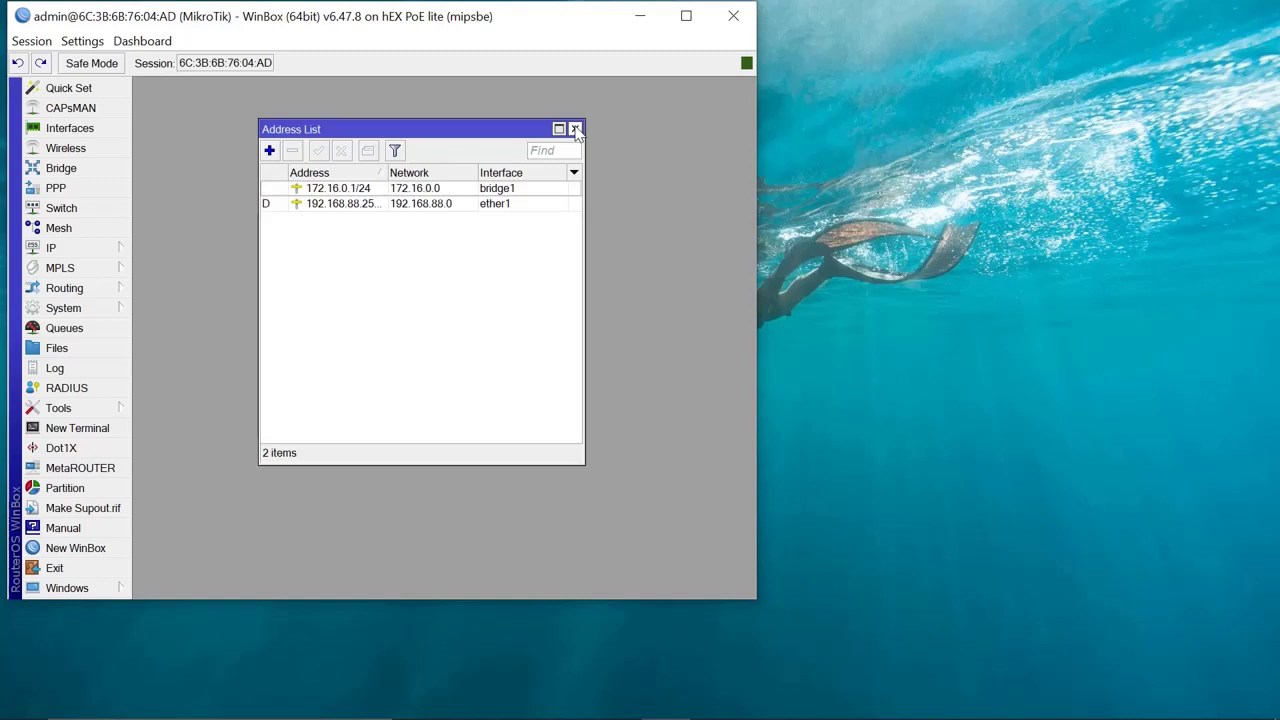
pyautogui.click(575, 129)
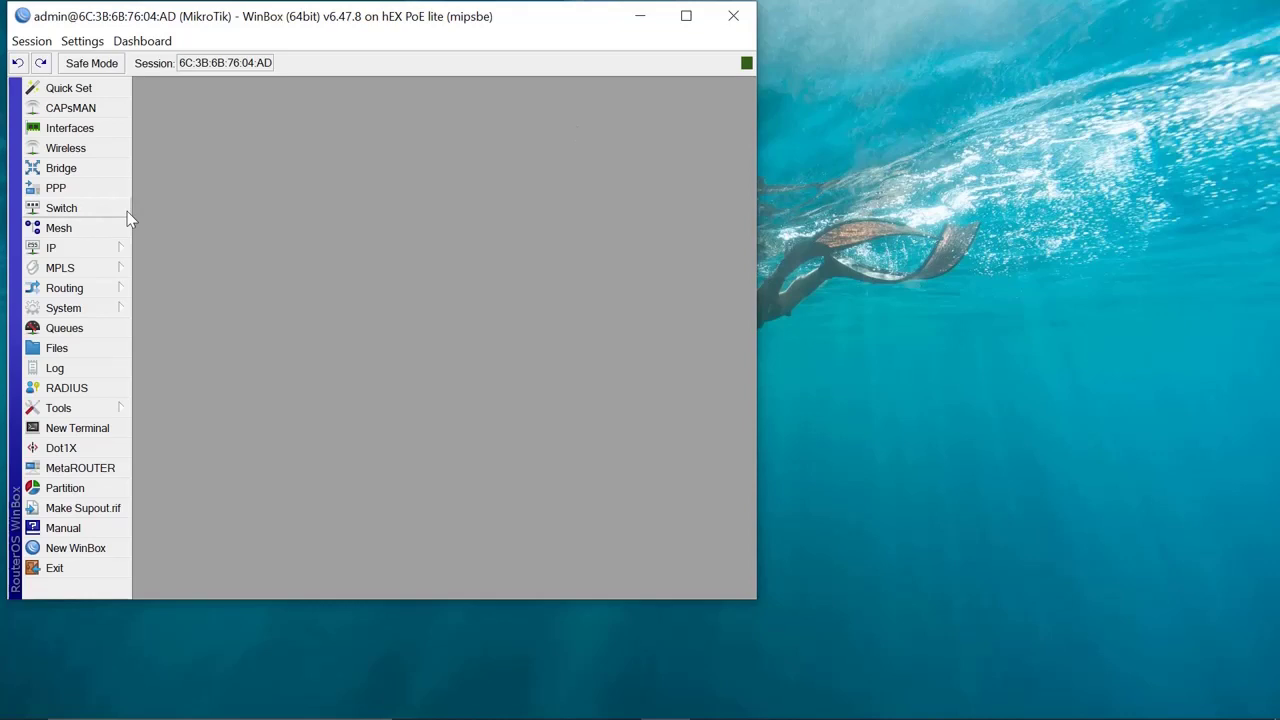
# Create IP pool pool1 with address range 10.10.20.2-10.10.20.254.
pyautogui.click(62, 251)
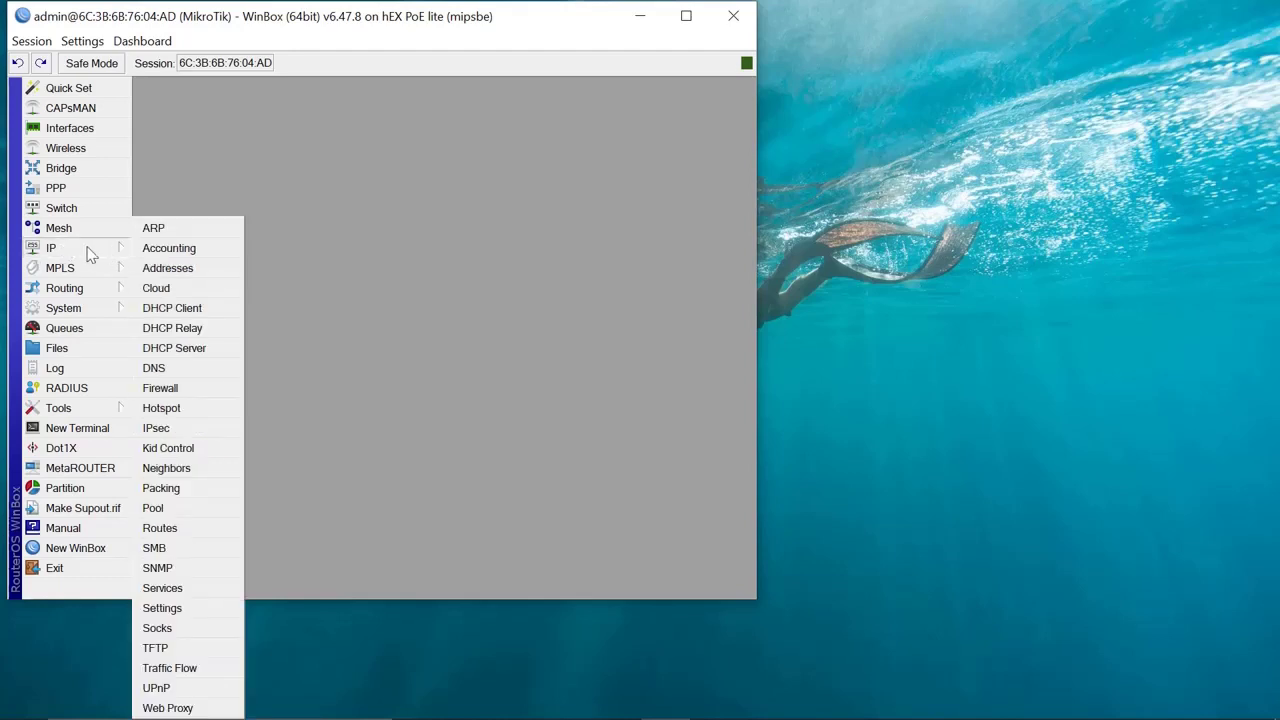
pyautogui.click(155, 508)
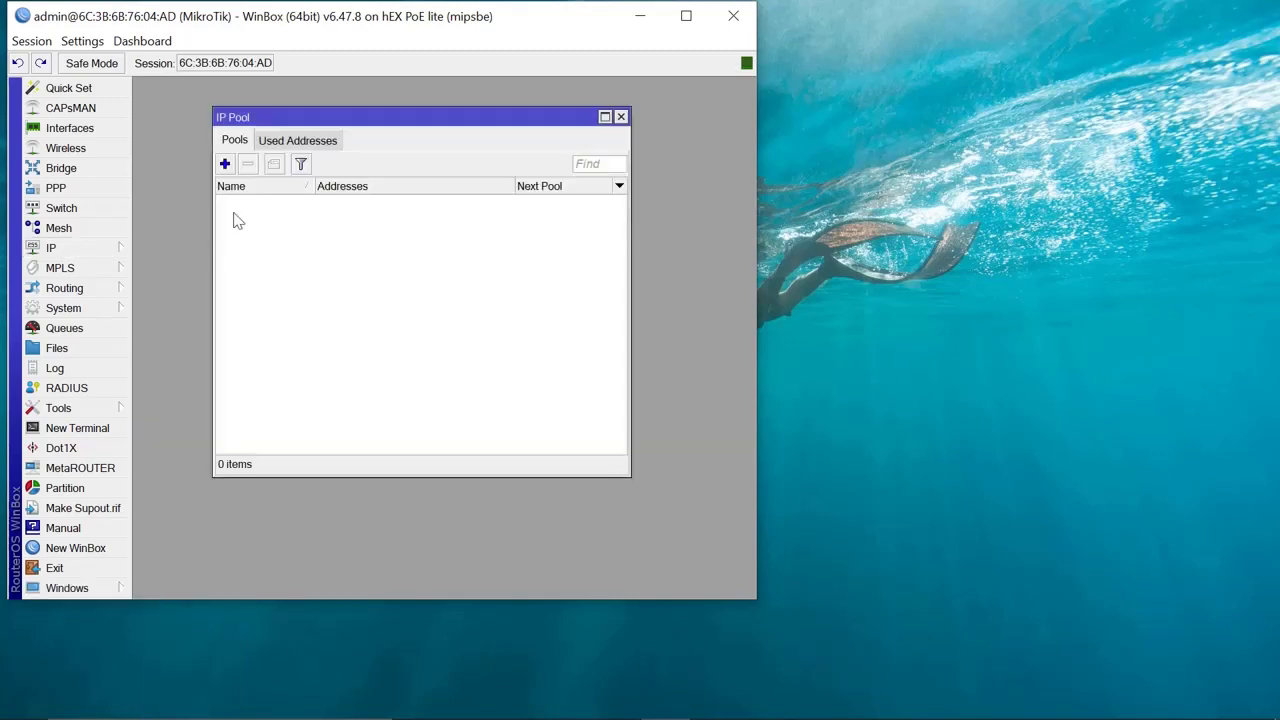
pyautogui.click(226, 164)
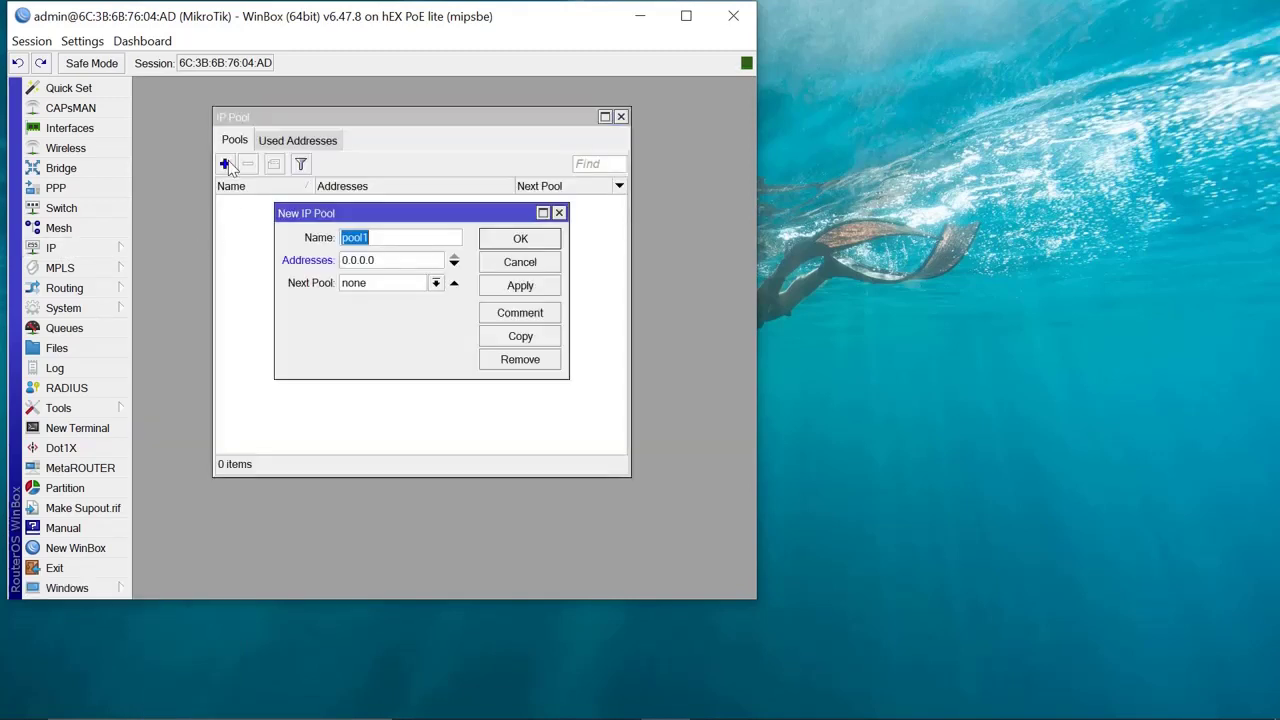
pyautogui.click(409, 264)
pyautogui.press('BackSpace')
pyautogui.press('BackSpace')
pyautogui.press('BackSpace')
pyautogui.press('BackSpace')
pyautogui.press('BackSpace')
pyautogui.press('BackSpace')
pyautogui.press('BackSpace')
pyautogui.write('10.10.20')
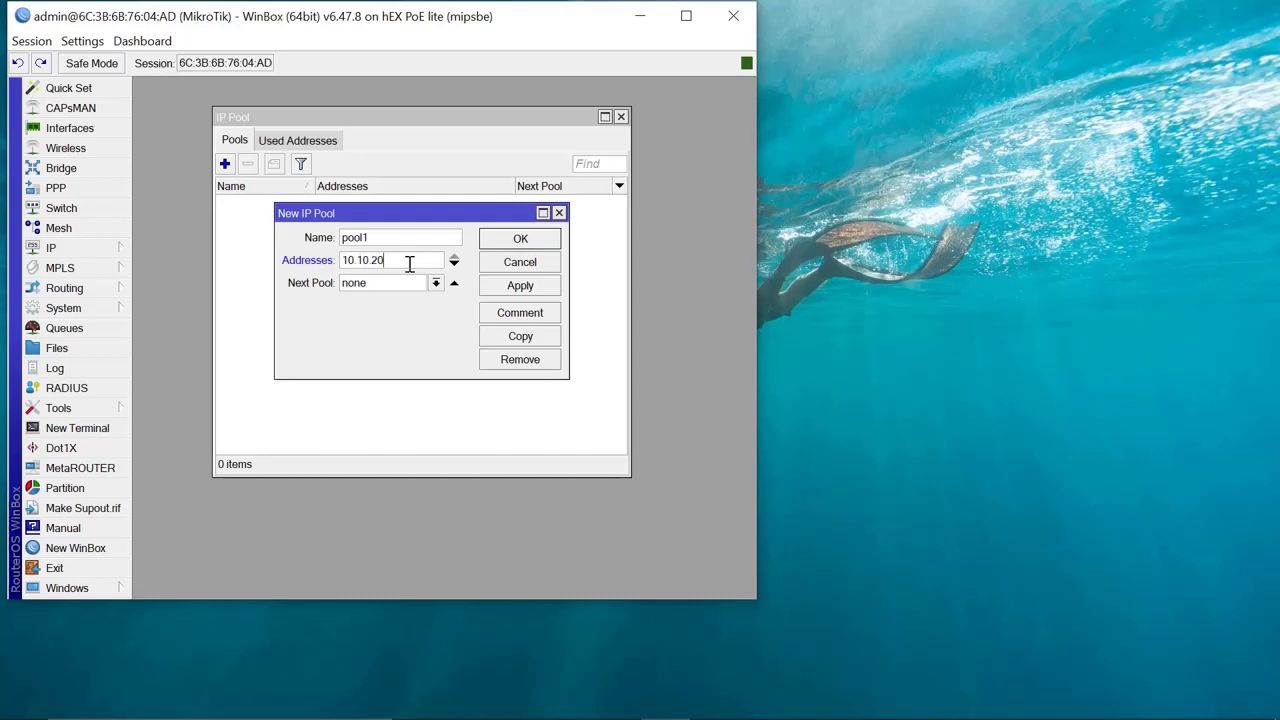
pyautogui.write('.2')
pyautogui.write('-')
pyautogui.write('10')
pyautogui.write('0')
pyautogui.write('10.')
pyautogui.write('20')
pyautogui.write('.254')
pyautogui.click(533, 286)
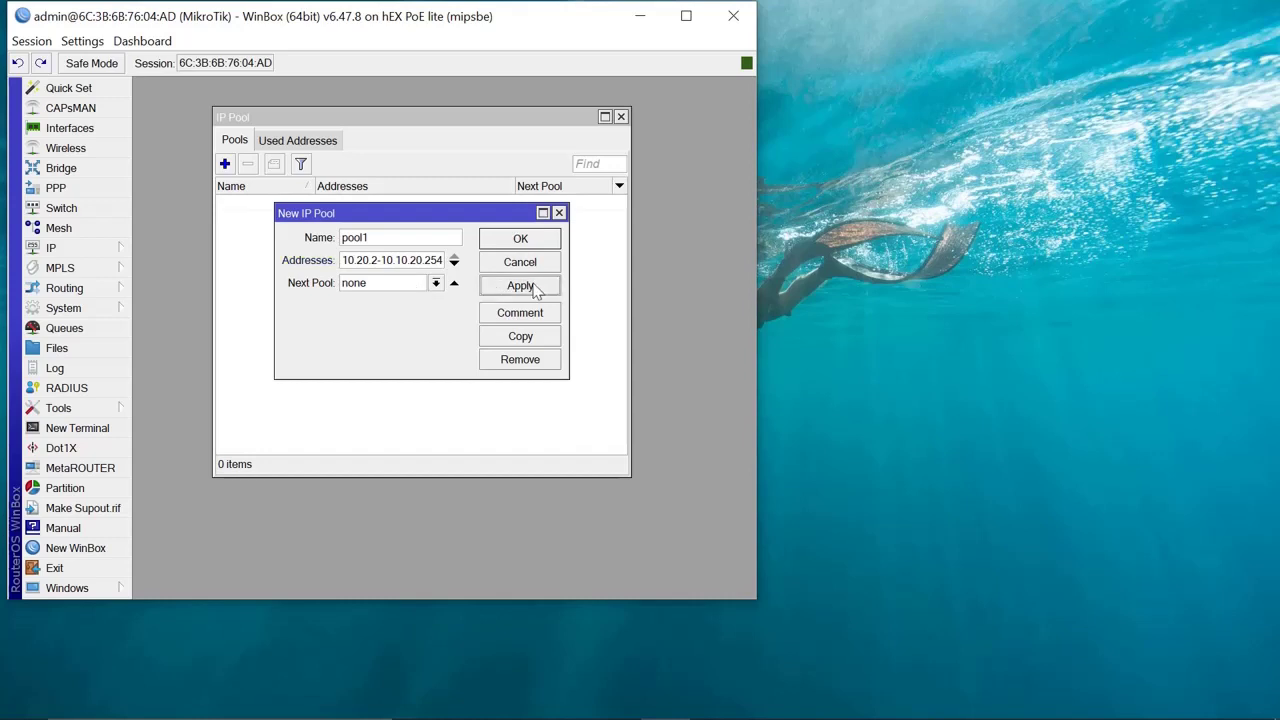
pyautogui.click(529, 243)
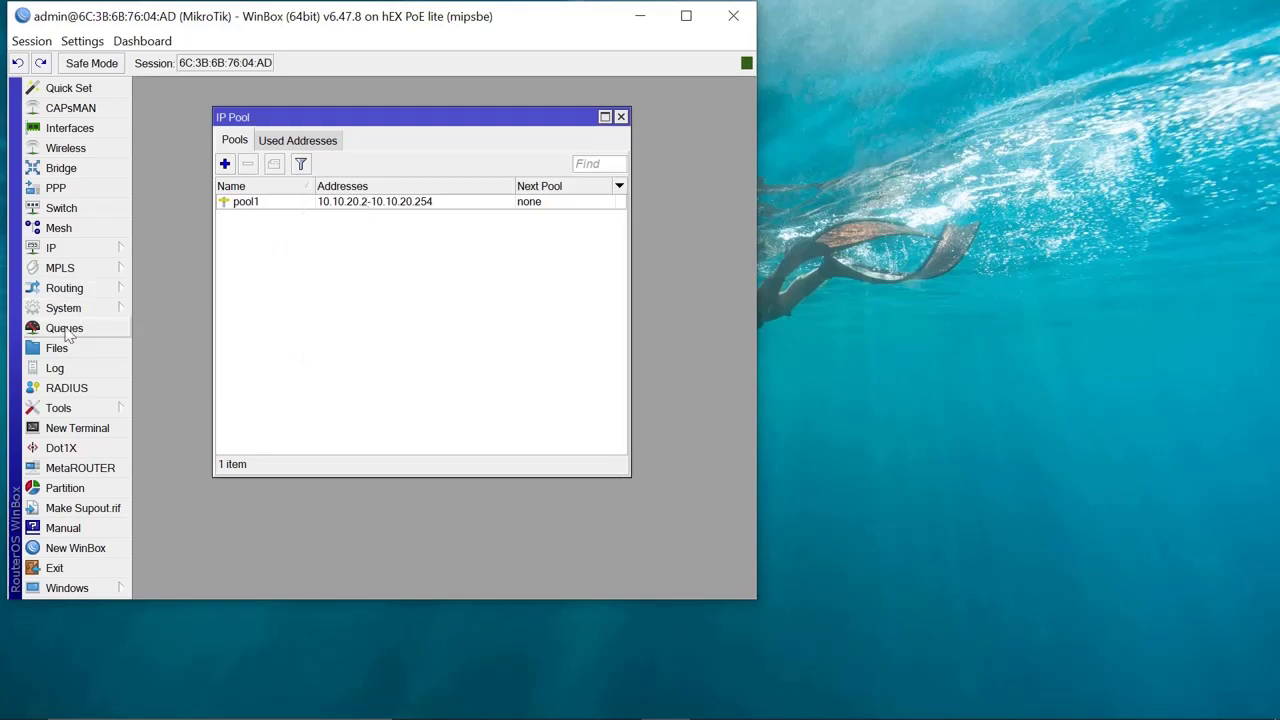
# Start a new srcnat NAT rule matching source address 10.10.20.0/24.
pyautogui.click(62, 248)
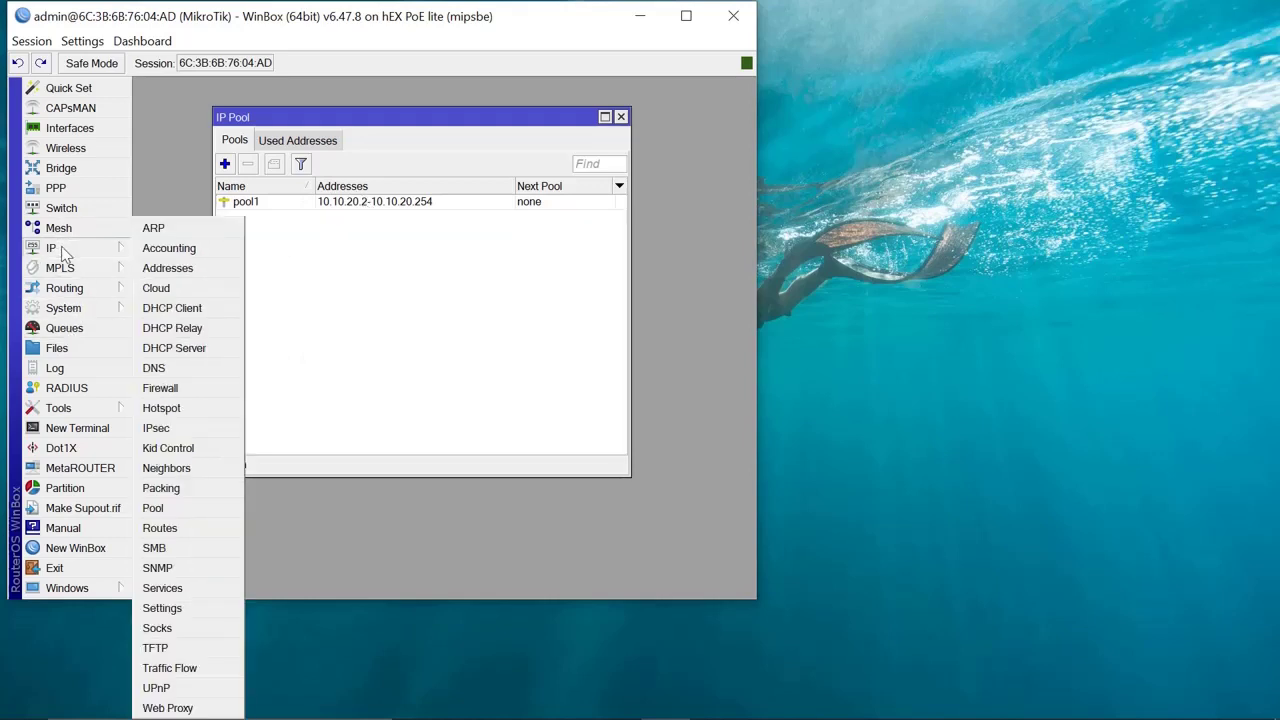
pyautogui.click(160, 388)
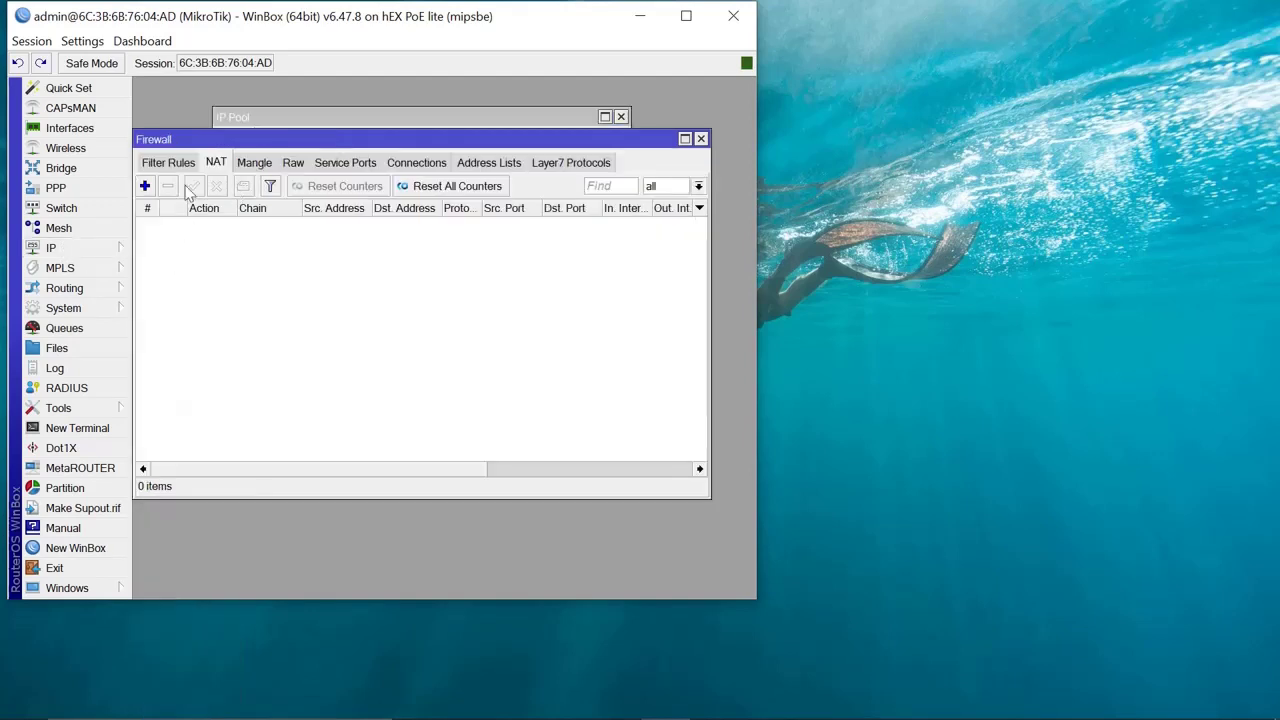
pyautogui.click(212, 166)
pyautogui.click(145, 186)
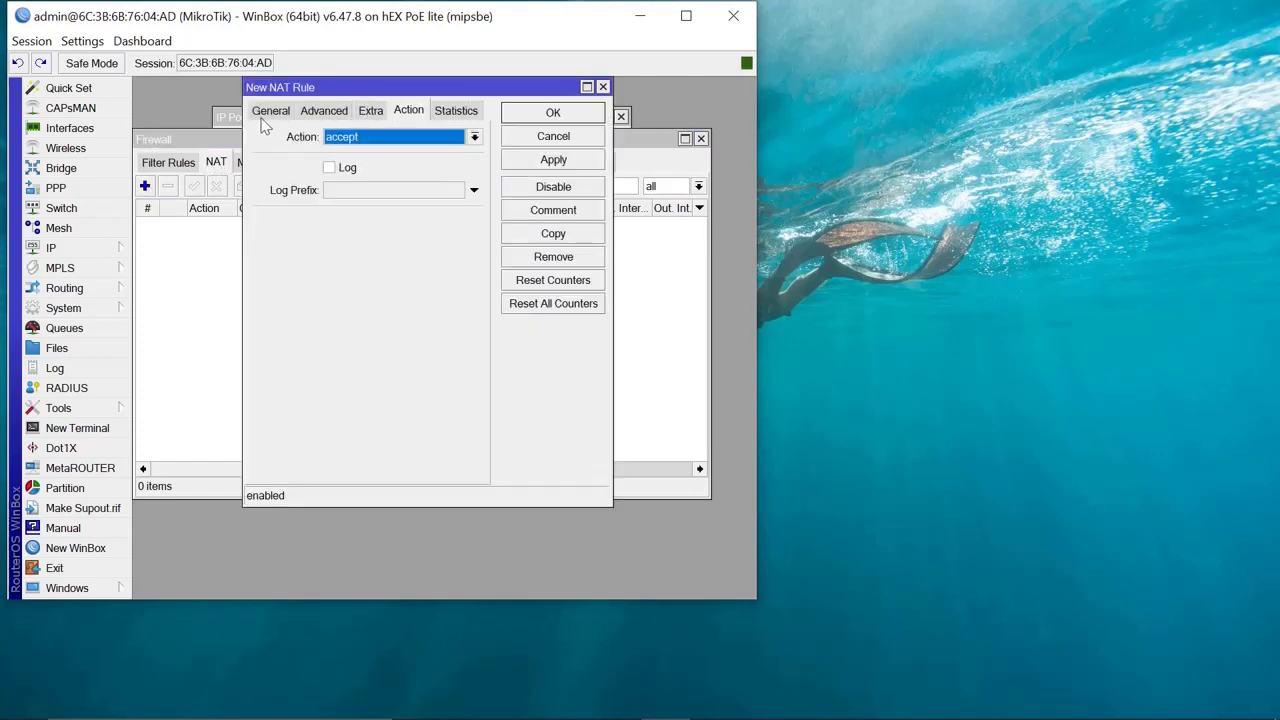
pyautogui.click(270, 112)
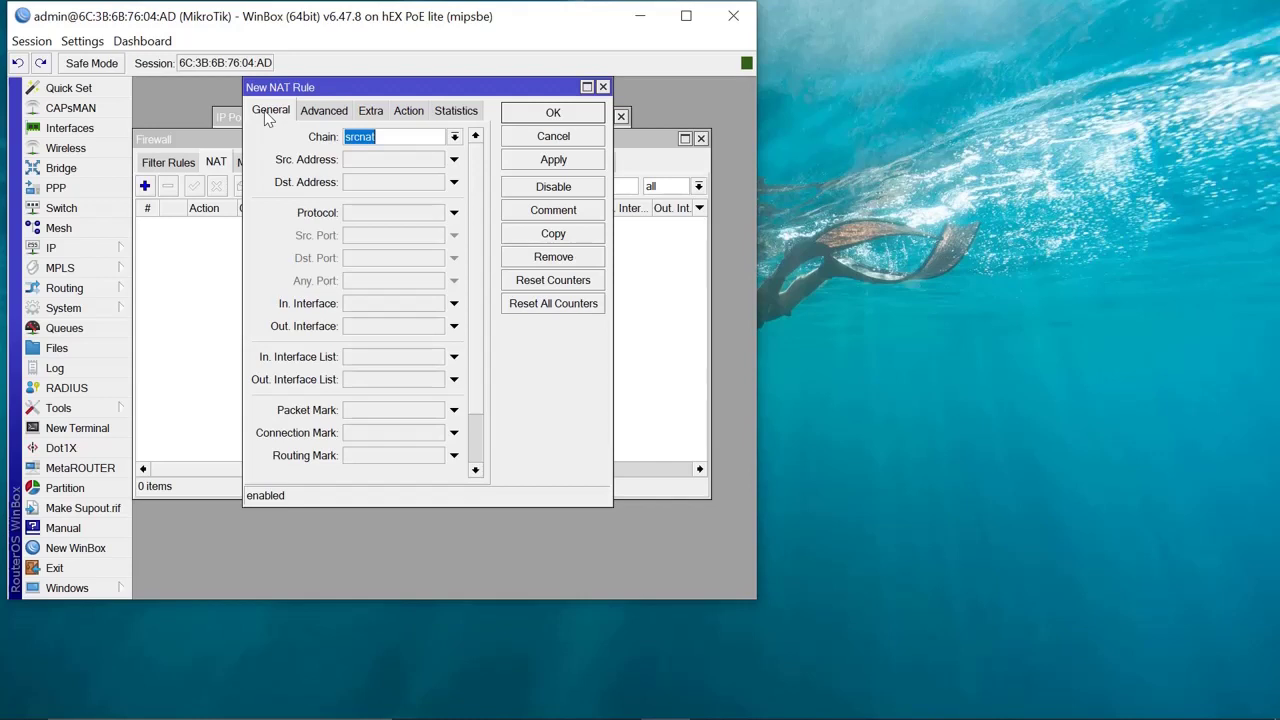
pyautogui.click(358, 166)
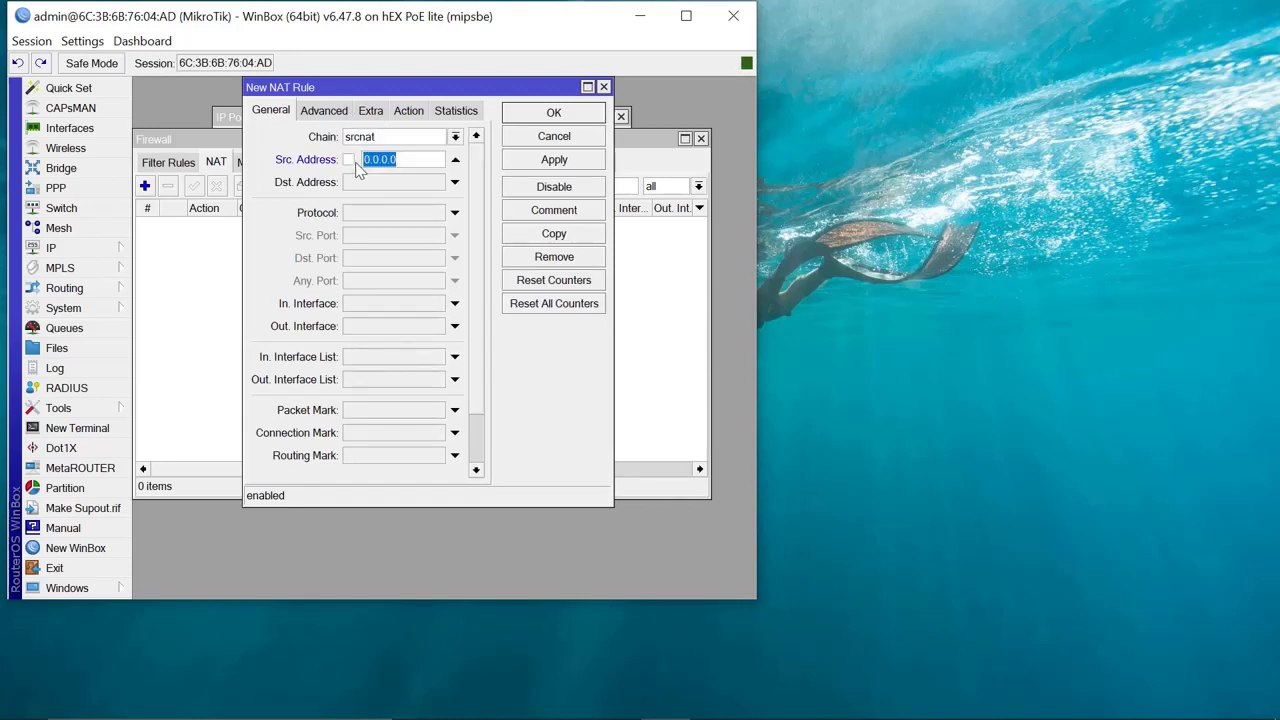
pyautogui.write('172.16')
pyautogui.press('BackSpace')
pyautogui.press('BackSpace')
pyautogui.press('BackSpace')
pyautogui.press('BackSpace')
pyautogui.press('BackSpace')
pyautogui.press('BackSpace')
pyautogui.write('10.10.20.0/24')
# Set the rule's action to masquerade and save it.
pyautogui.click(407, 114)
pyautogui.click(476, 139)
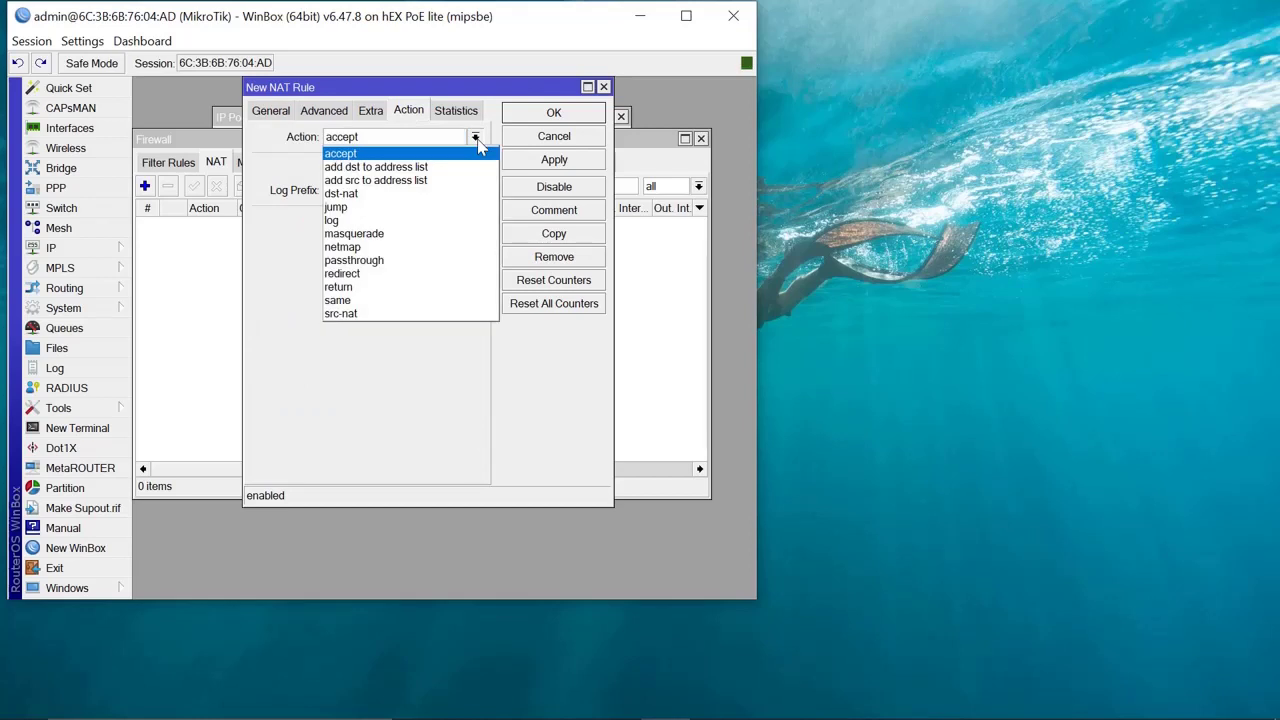
pyautogui.click(370, 236)
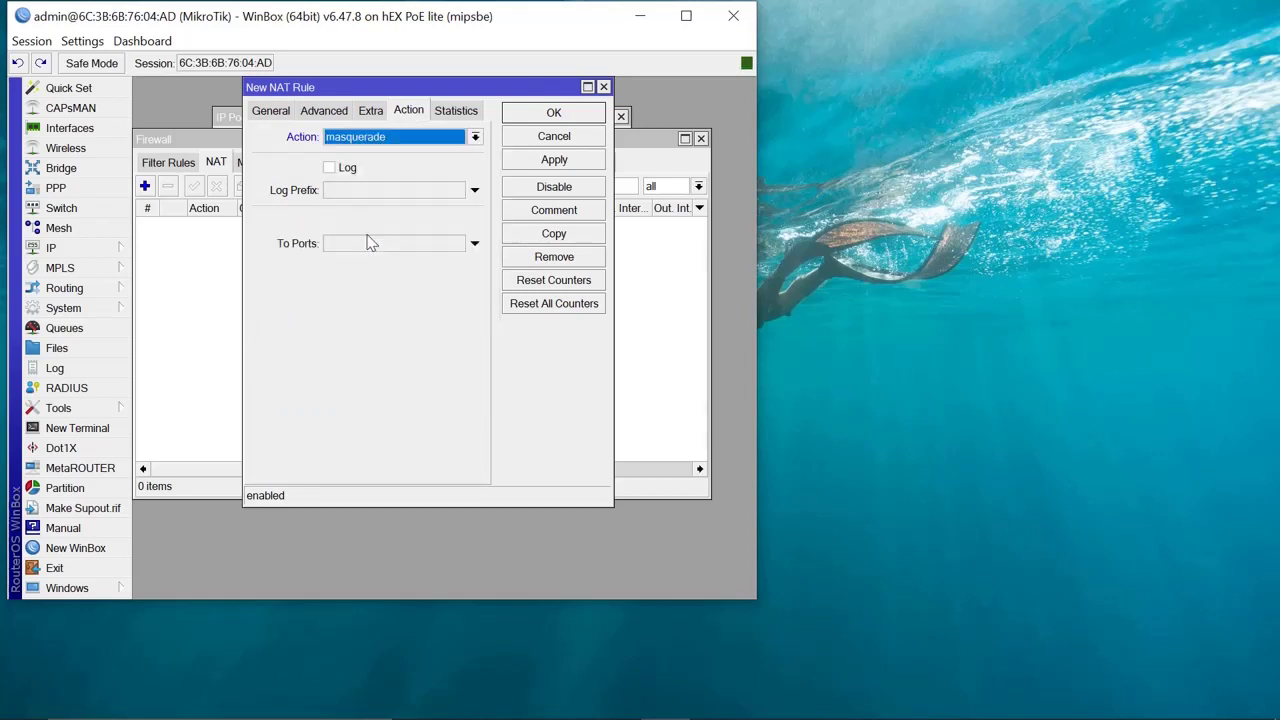
pyautogui.click(552, 163)
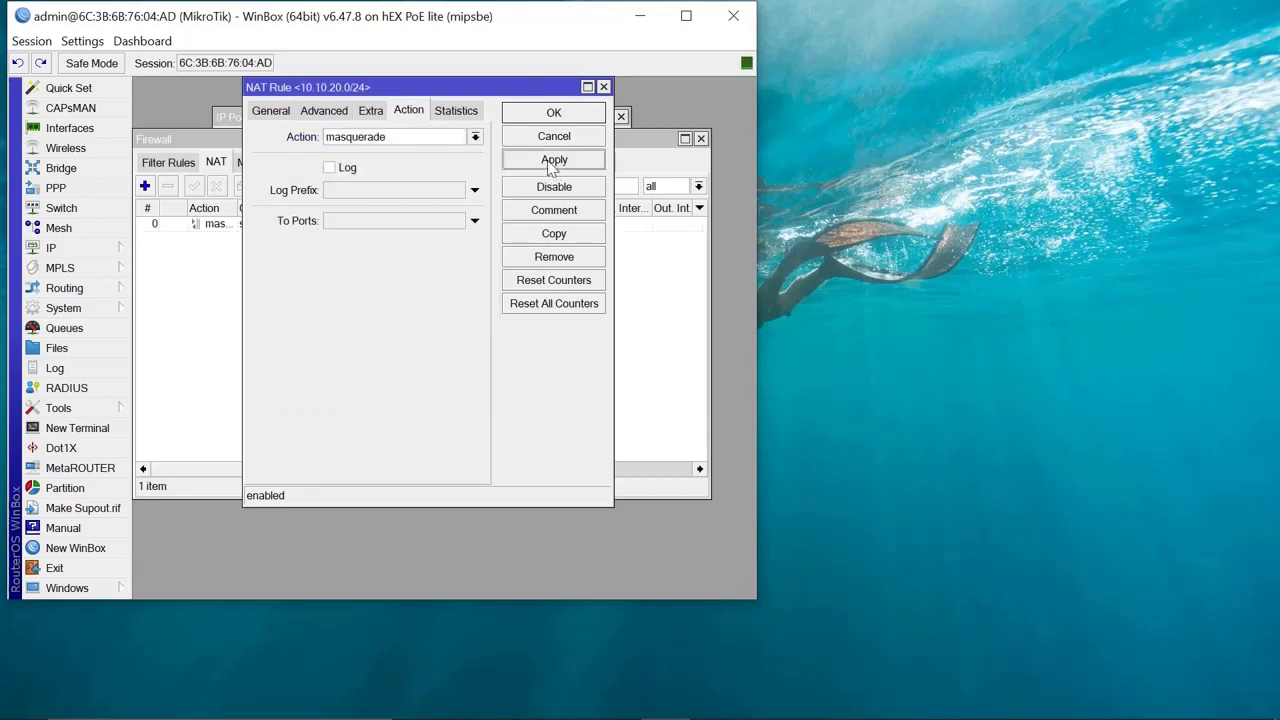
pyautogui.click(555, 114)
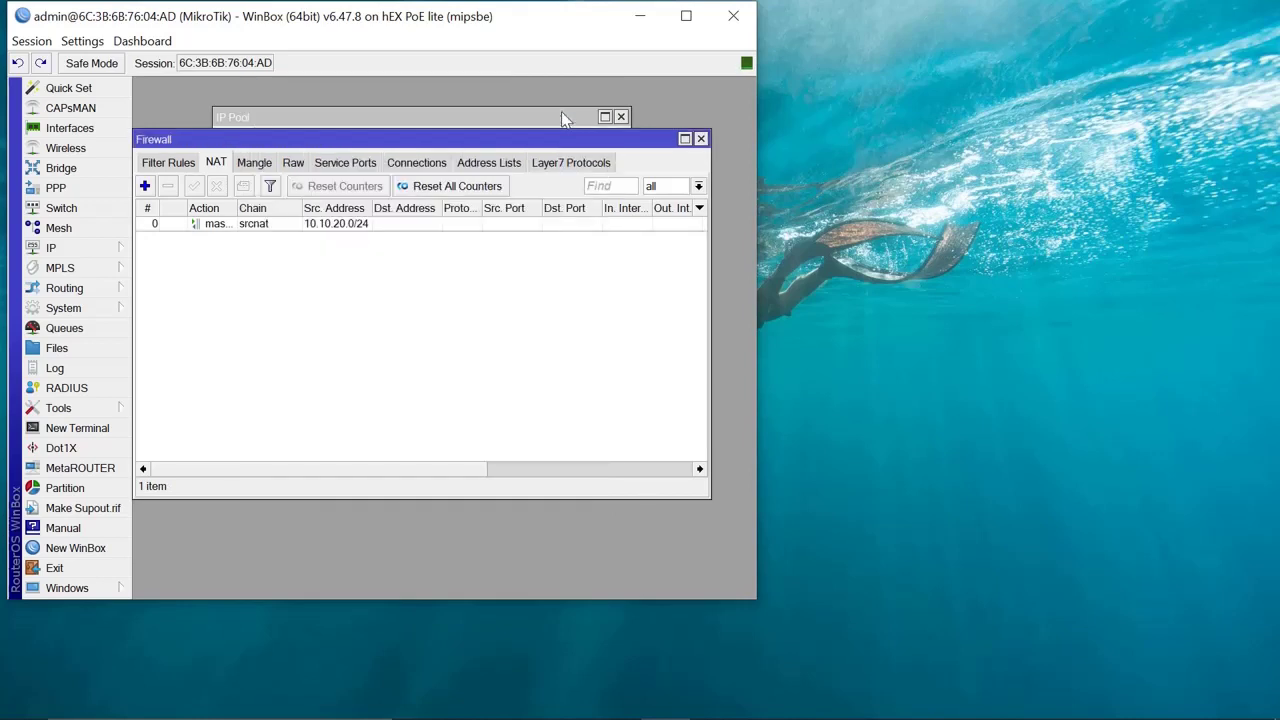
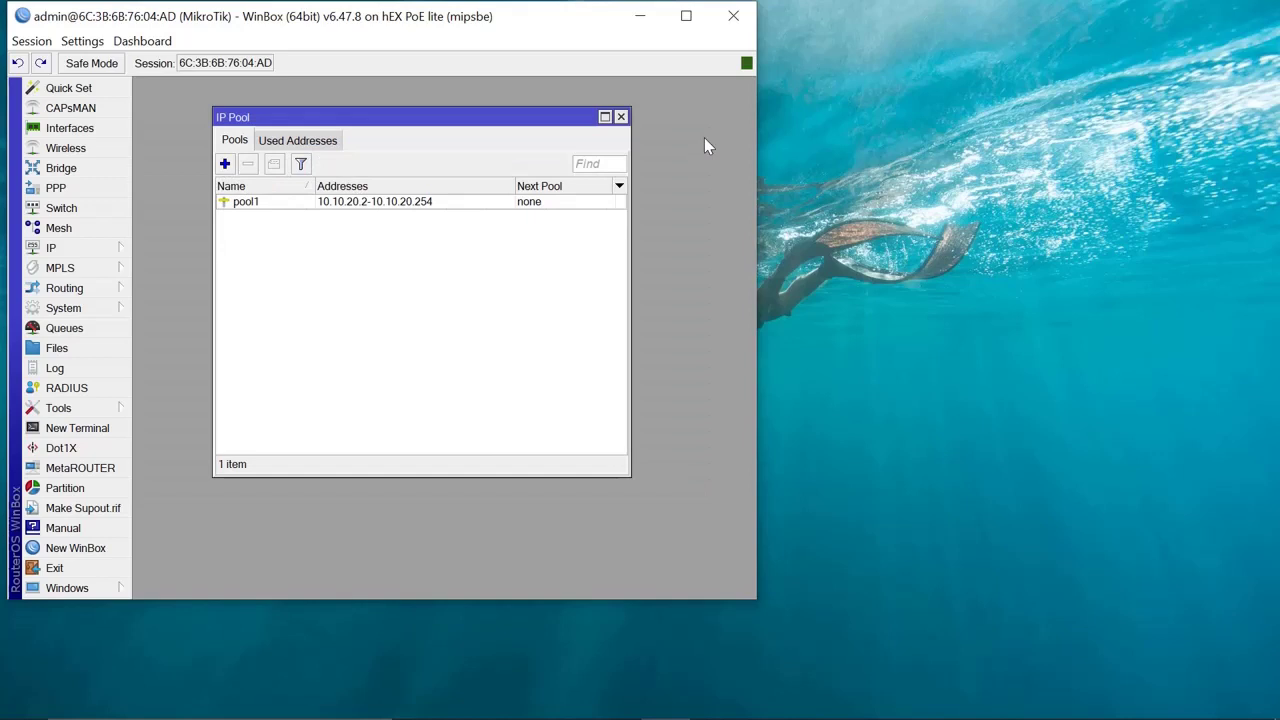
# Close the IP Pool window once pool1 (10.10.20.2-10.10.20.254) is confirmed.
pyautogui.click(621, 117)
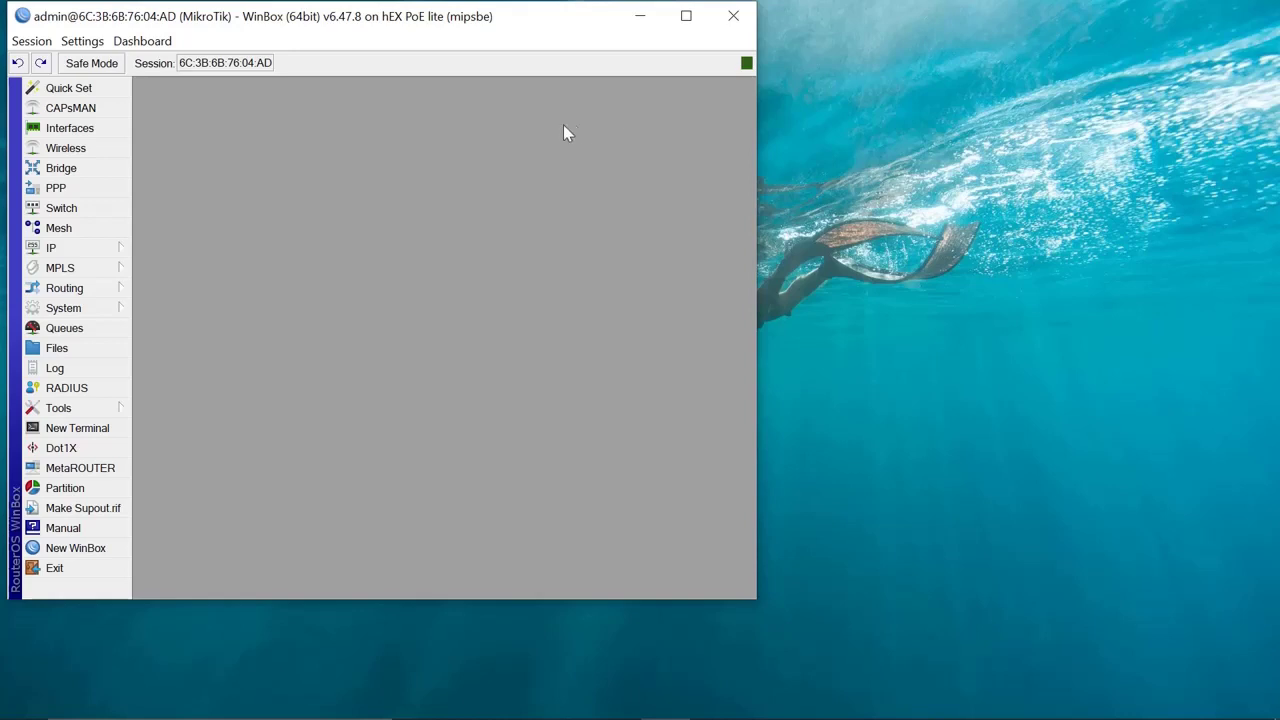
# Start a new PPP profile, profile1, with local address 10.10.20.1.
pyautogui.click(56, 189)
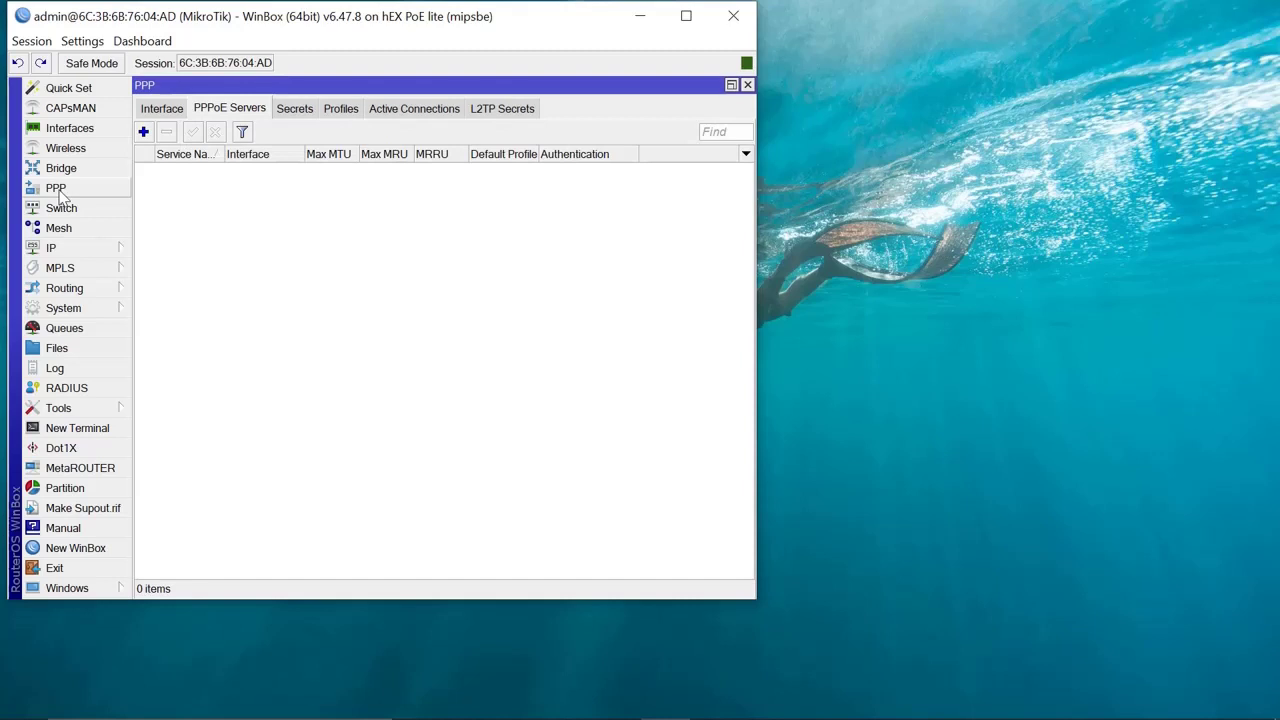
pyautogui.click(340, 109)
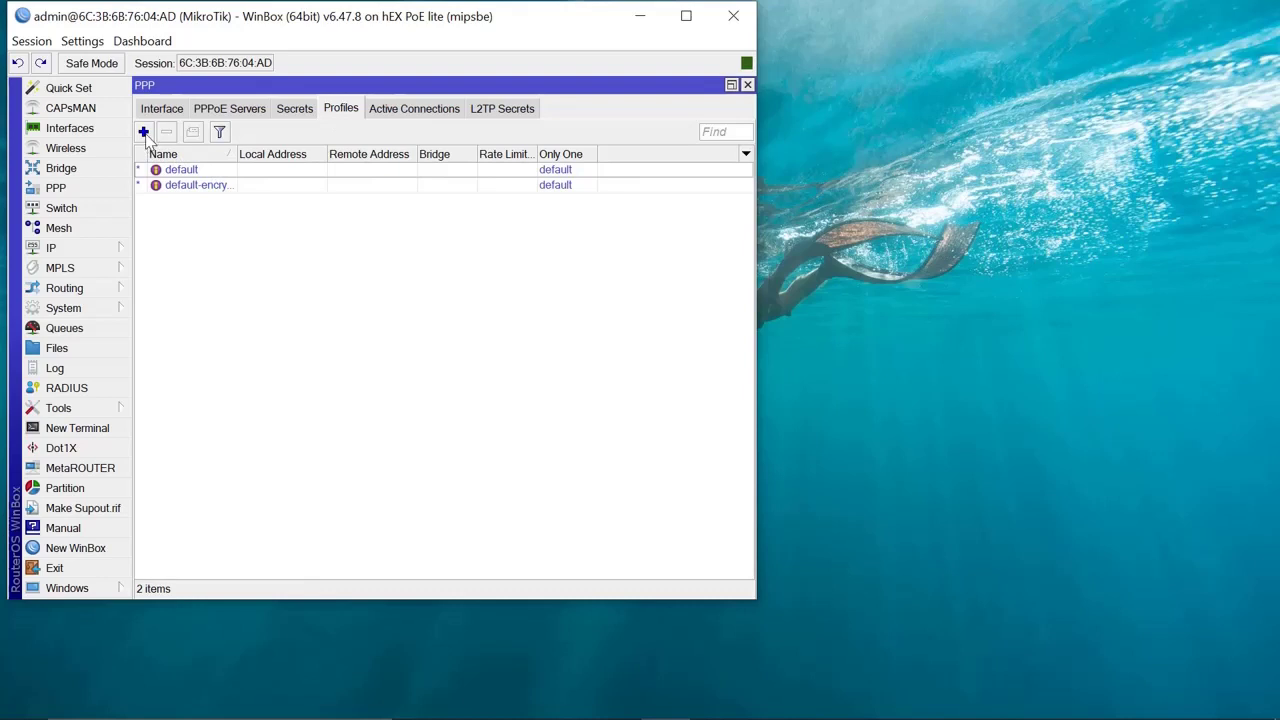
pyautogui.click(143, 132)
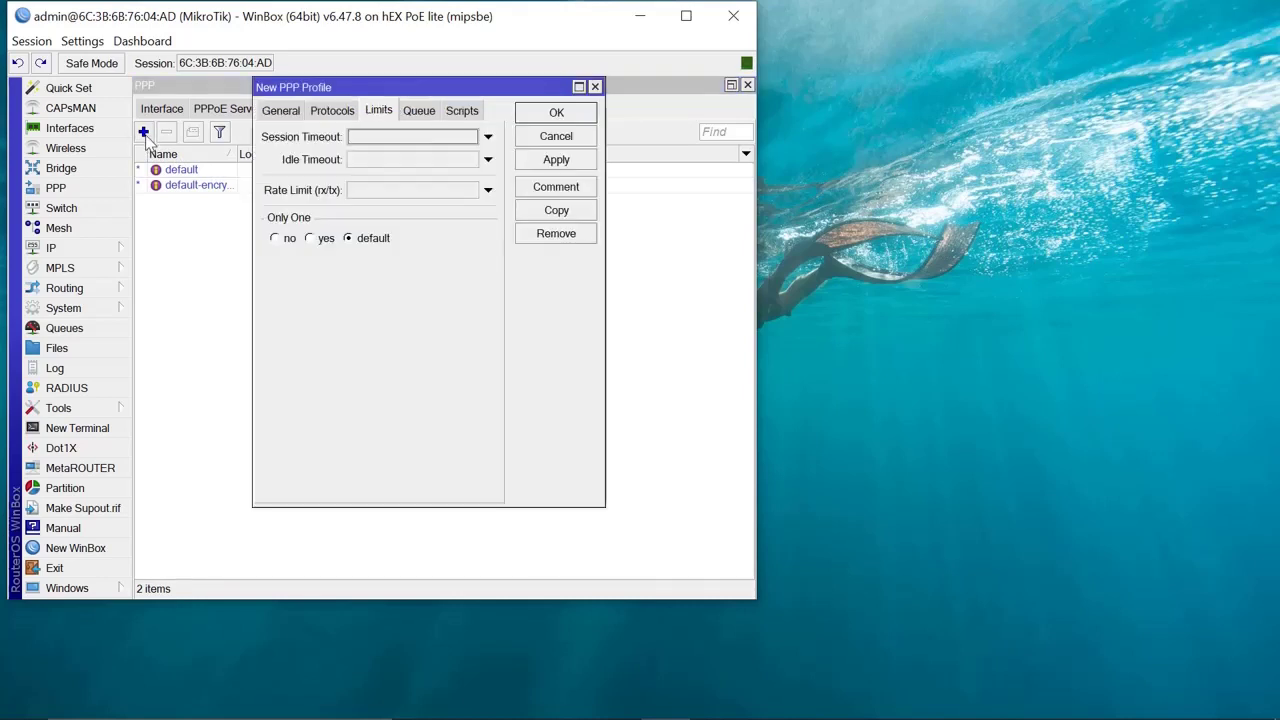
pyautogui.click(280, 111)
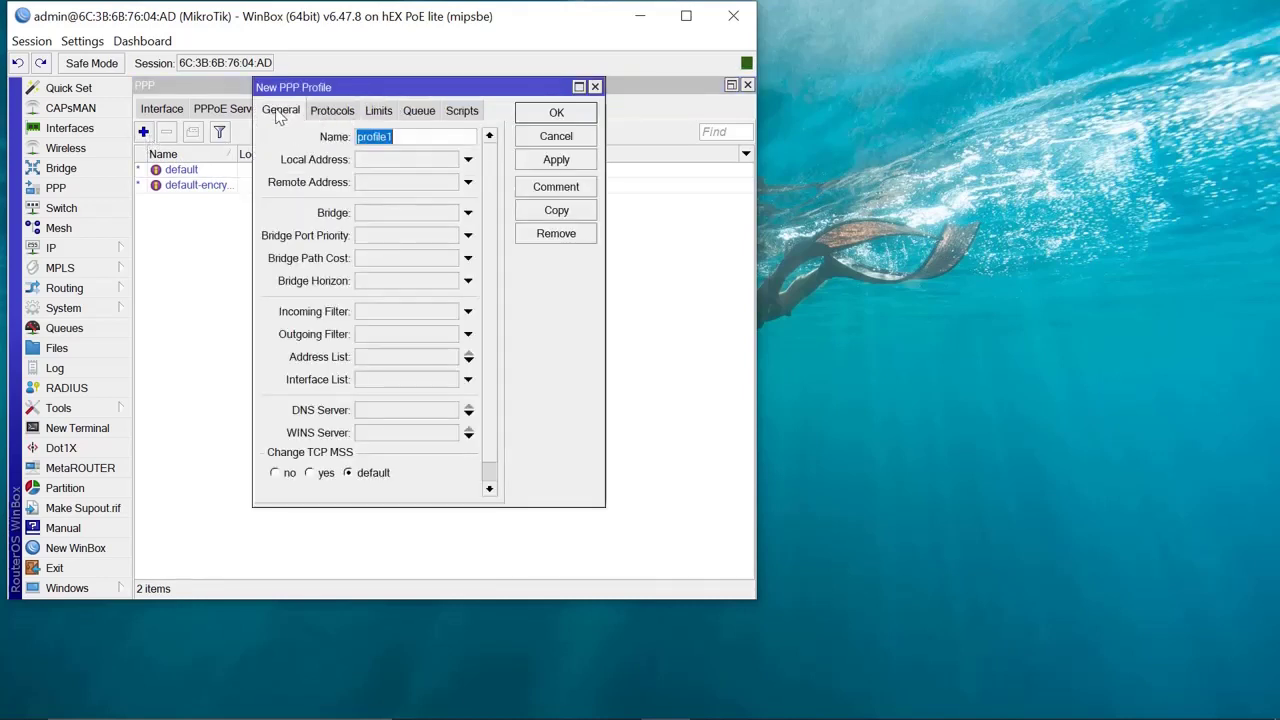
pyautogui.click(423, 159)
pyautogui.write('10.10.20.1')
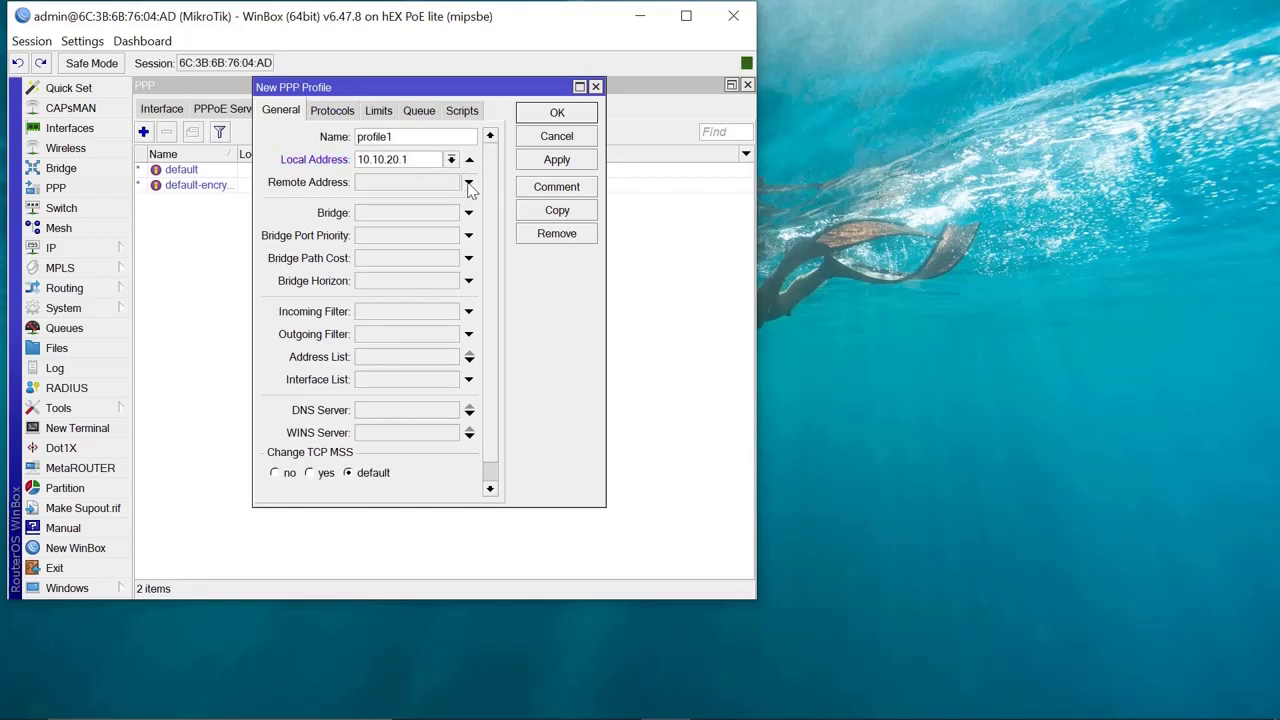
# Set profile1's remote address to pool1 and DNS server to 8.8.8.8, then save it.
pyautogui.click(469, 184)
pyautogui.click(452, 186)
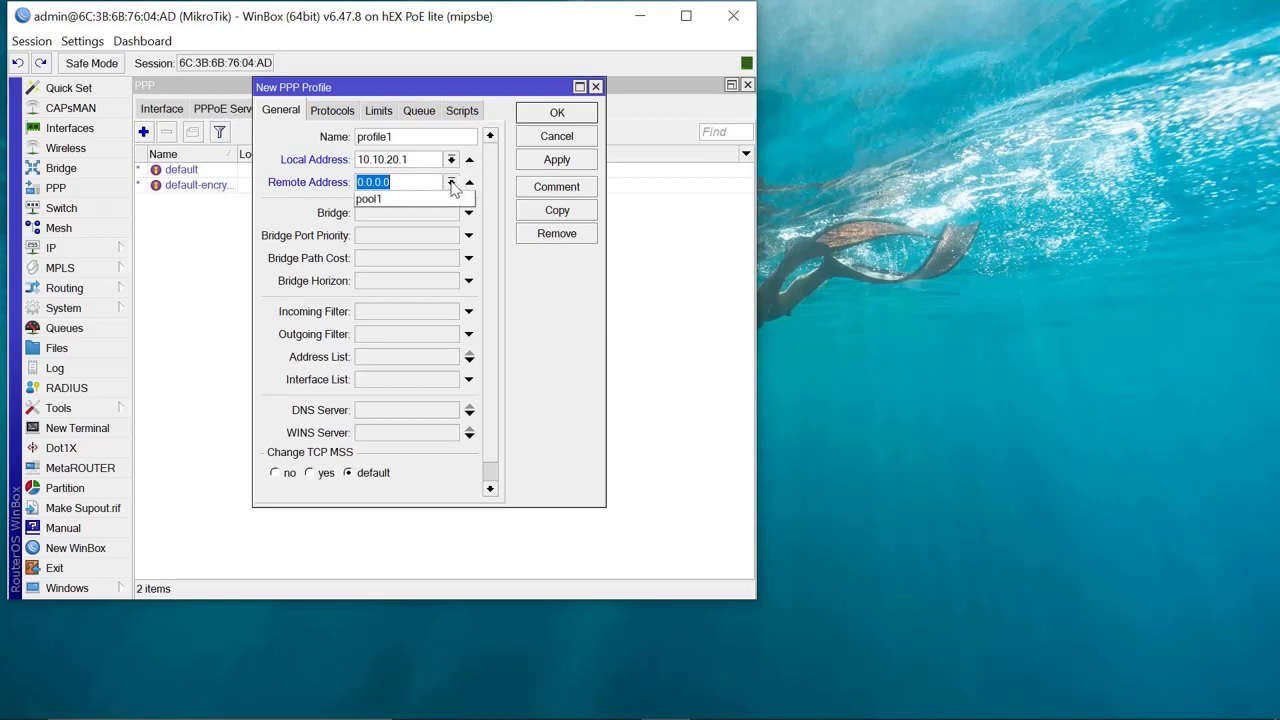
pyautogui.click(403, 199)
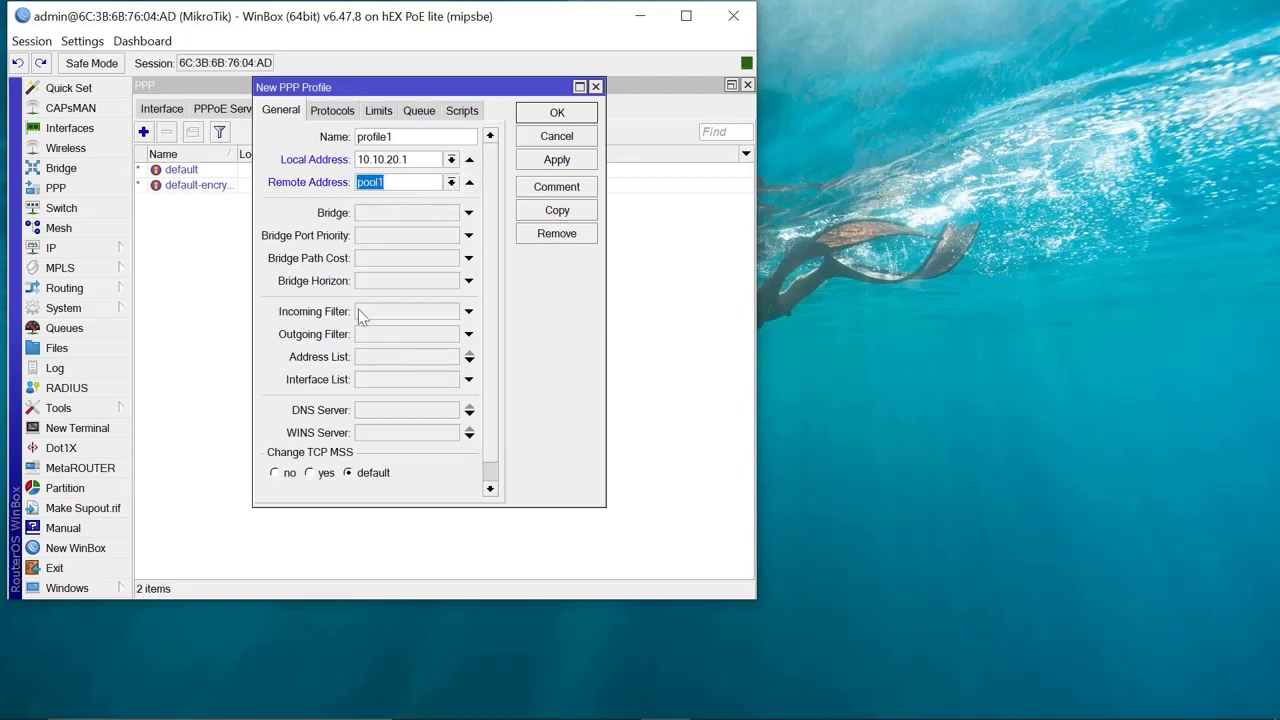
pyautogui.click(380, 412)
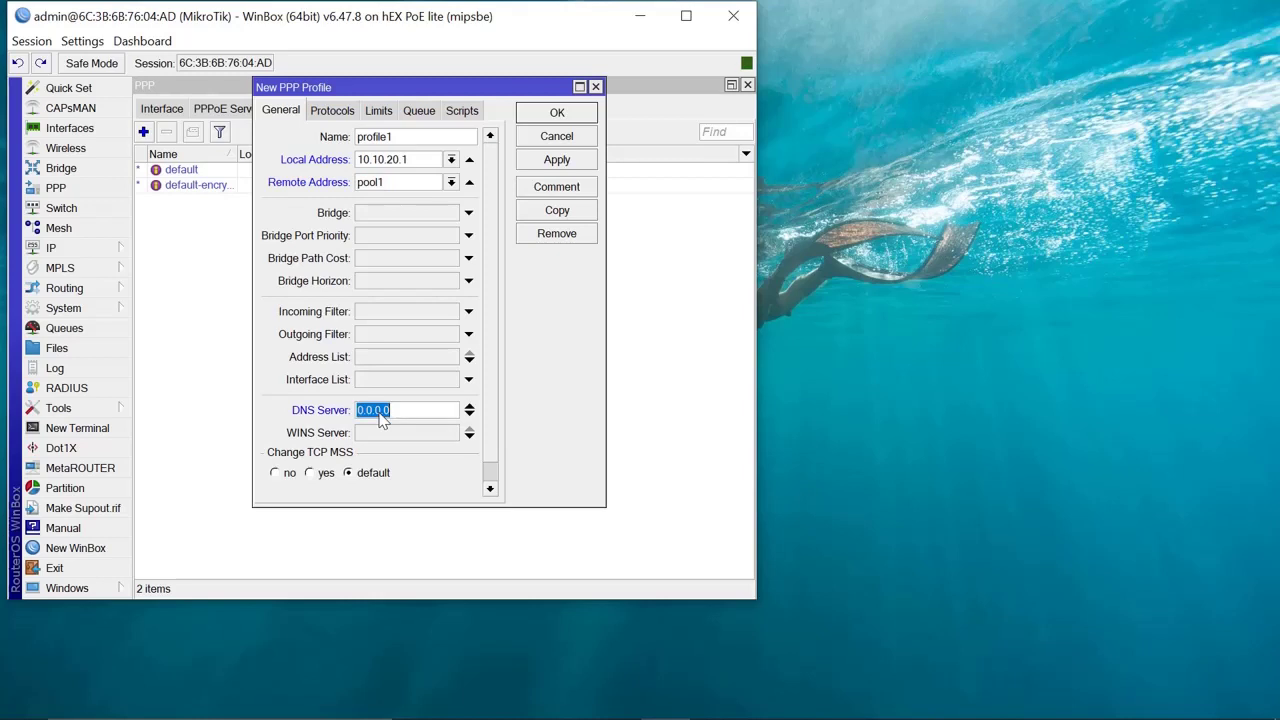
pyautogui.write('8.8.8.8')
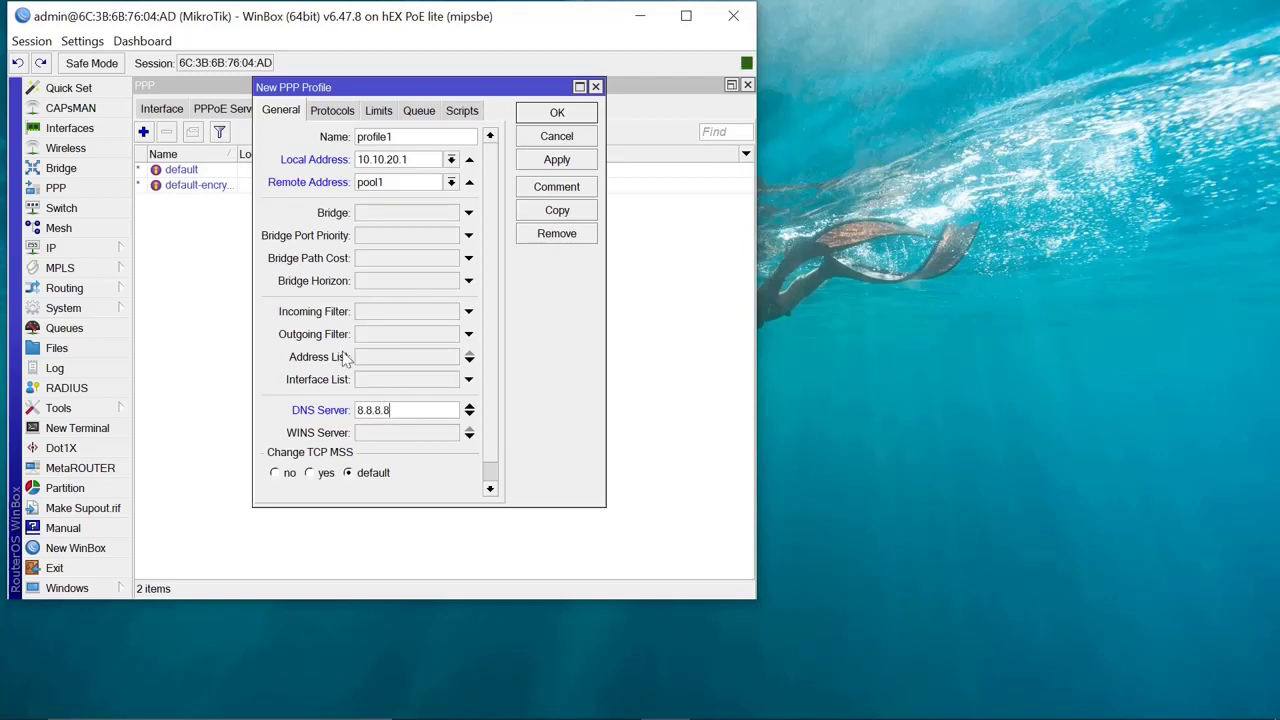
pyautogui.click(556, 163)
pyautogui.click(543, 116)
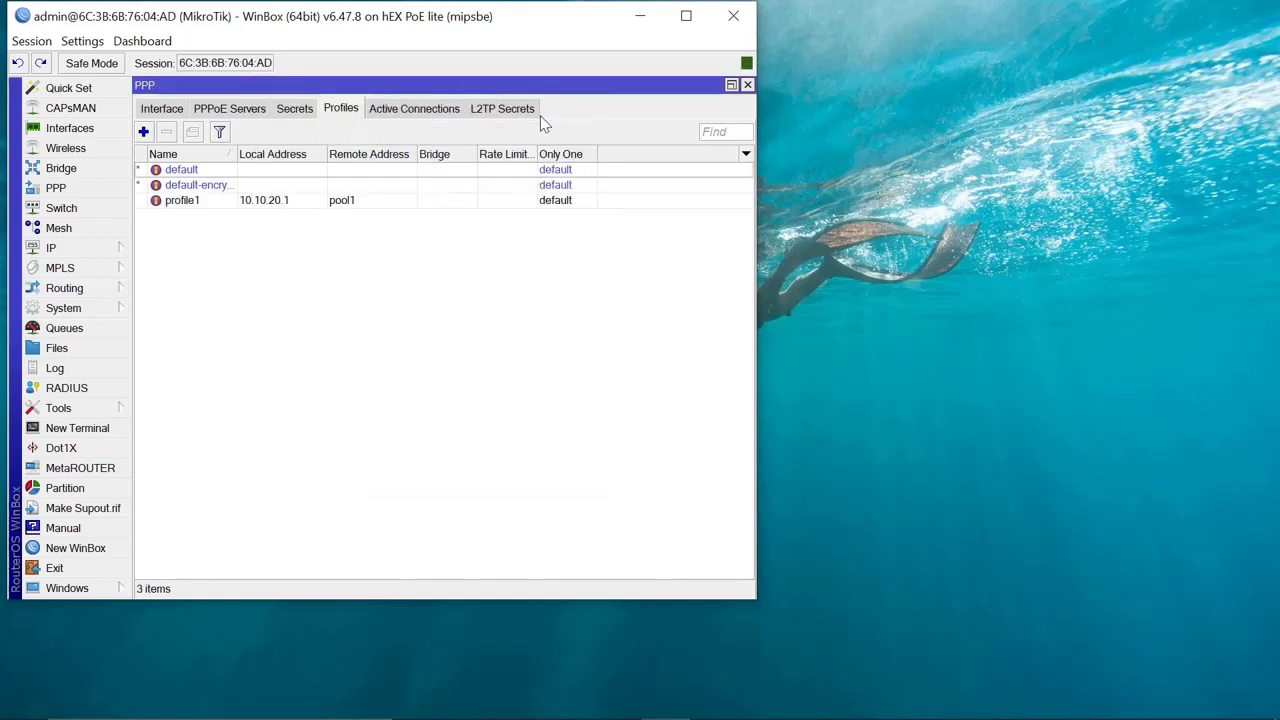
pyautogui.click(295, 110)
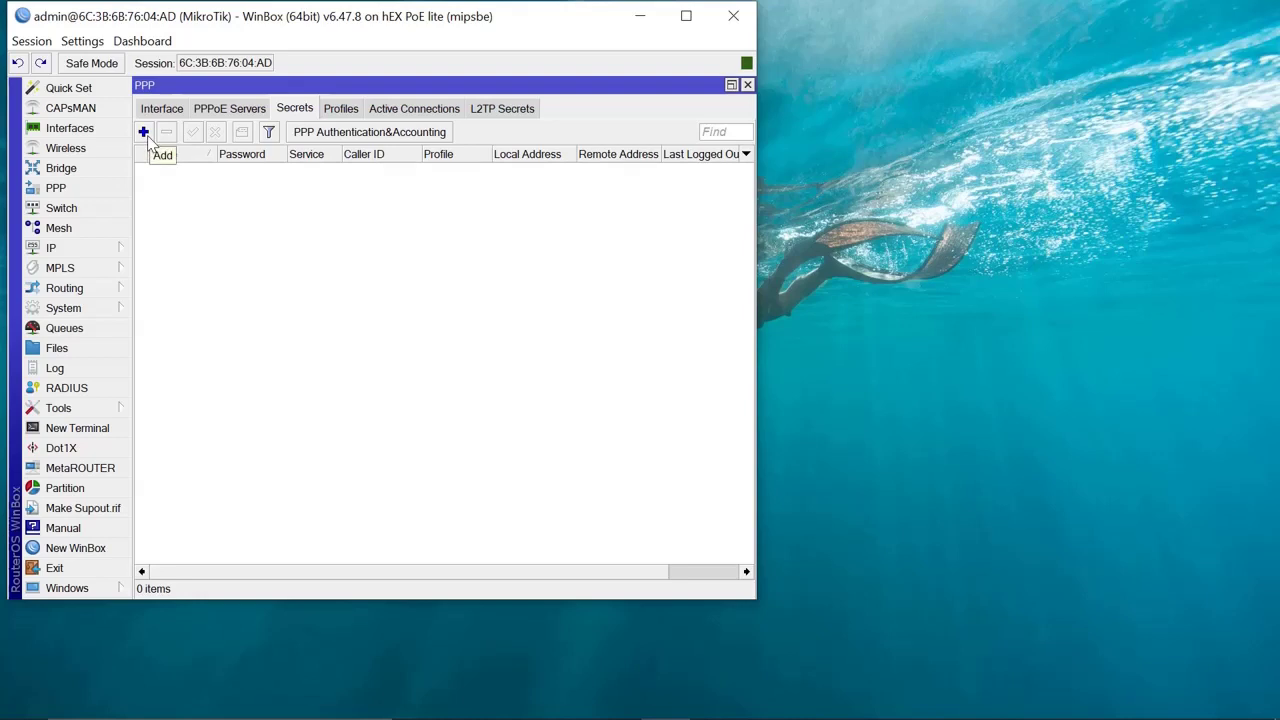
pyautogui.click(143, 132)
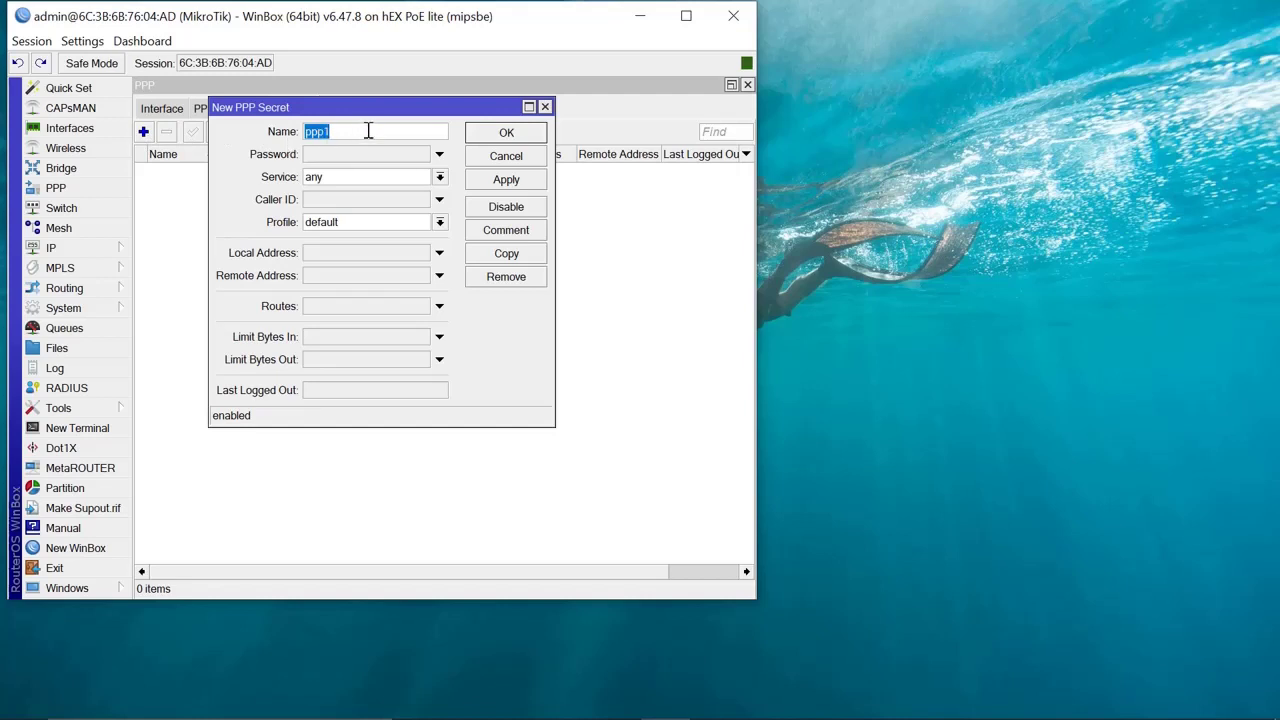
pyautogui.write('Ne')
pyautogui.press('BackSpace')
pyautogui.press('BackSpace')
pyautogui.click(364, 155)
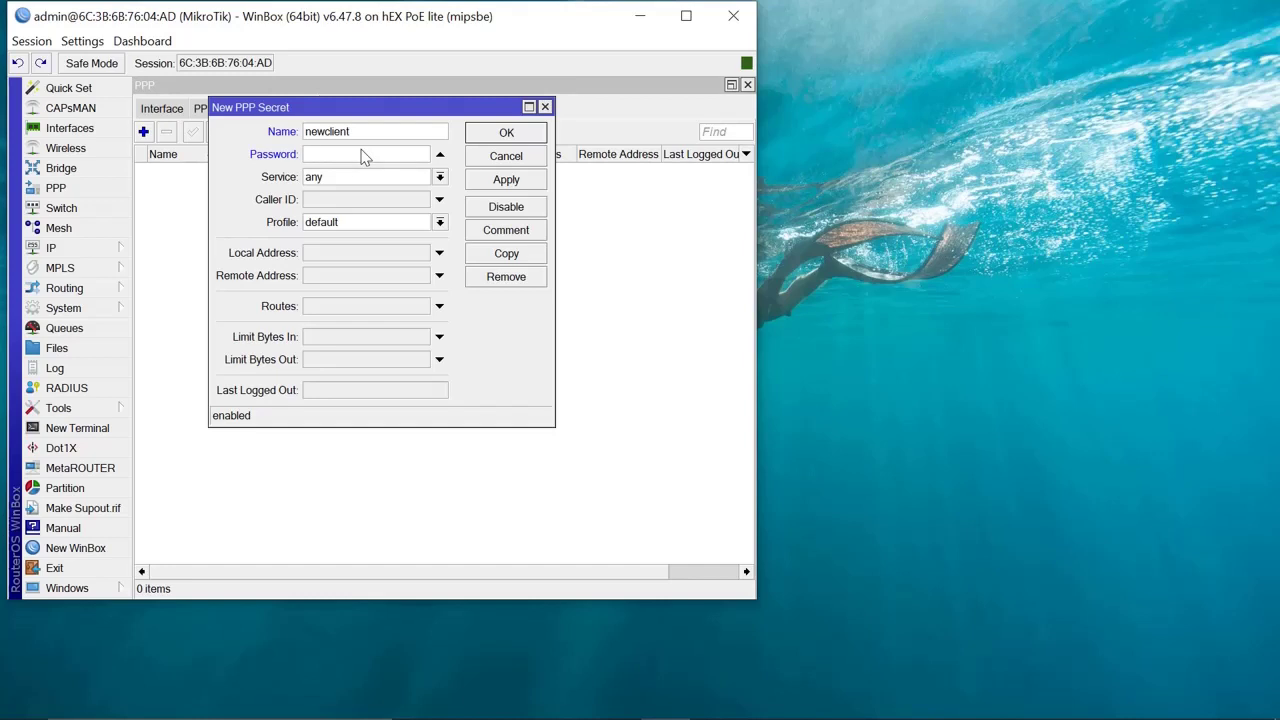
# Set the newclient secret's service to pppoe and profile to profile1, then save it.
pyautogui.click(439, 177)
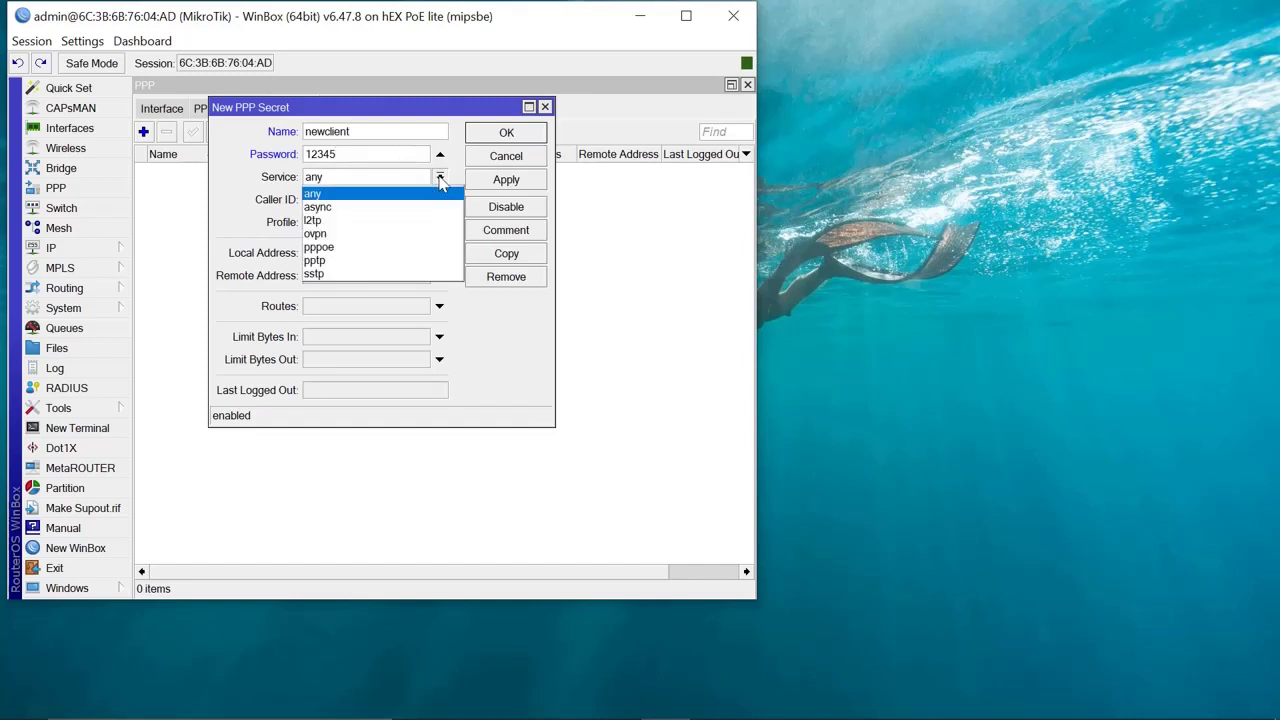
pyautogui.click(365, 247)
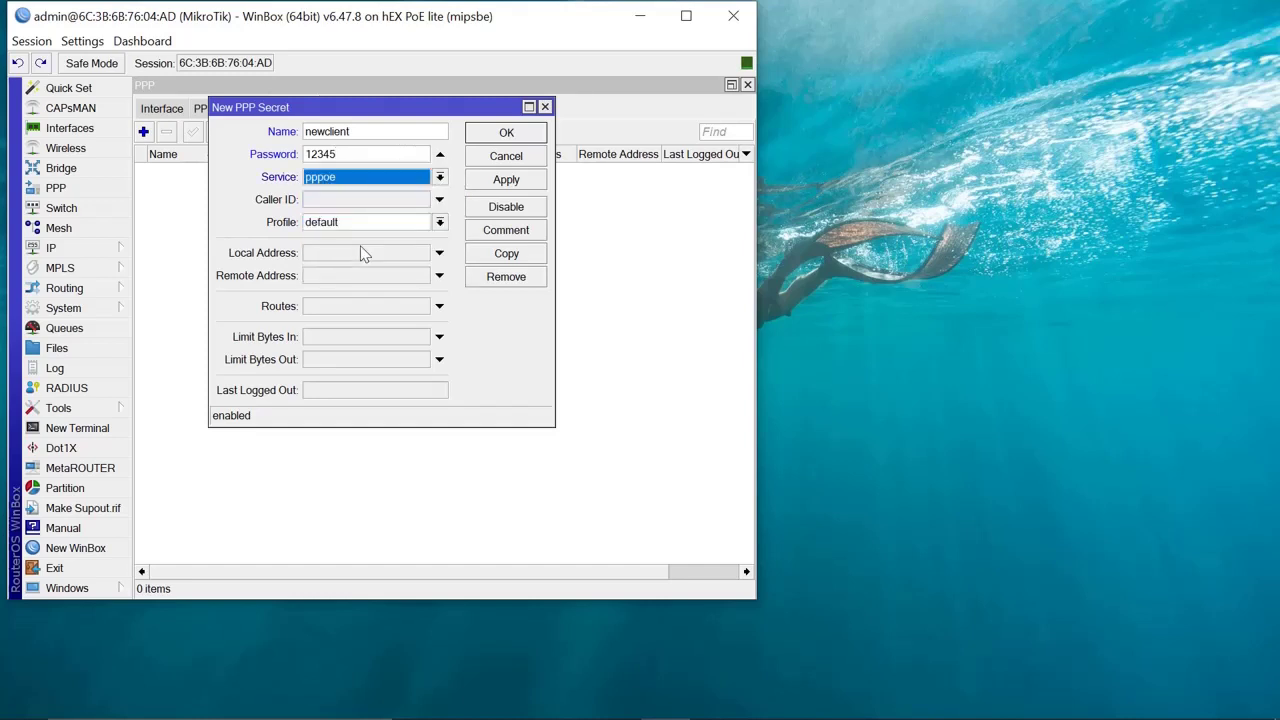
pyautogui.click(440, 224)
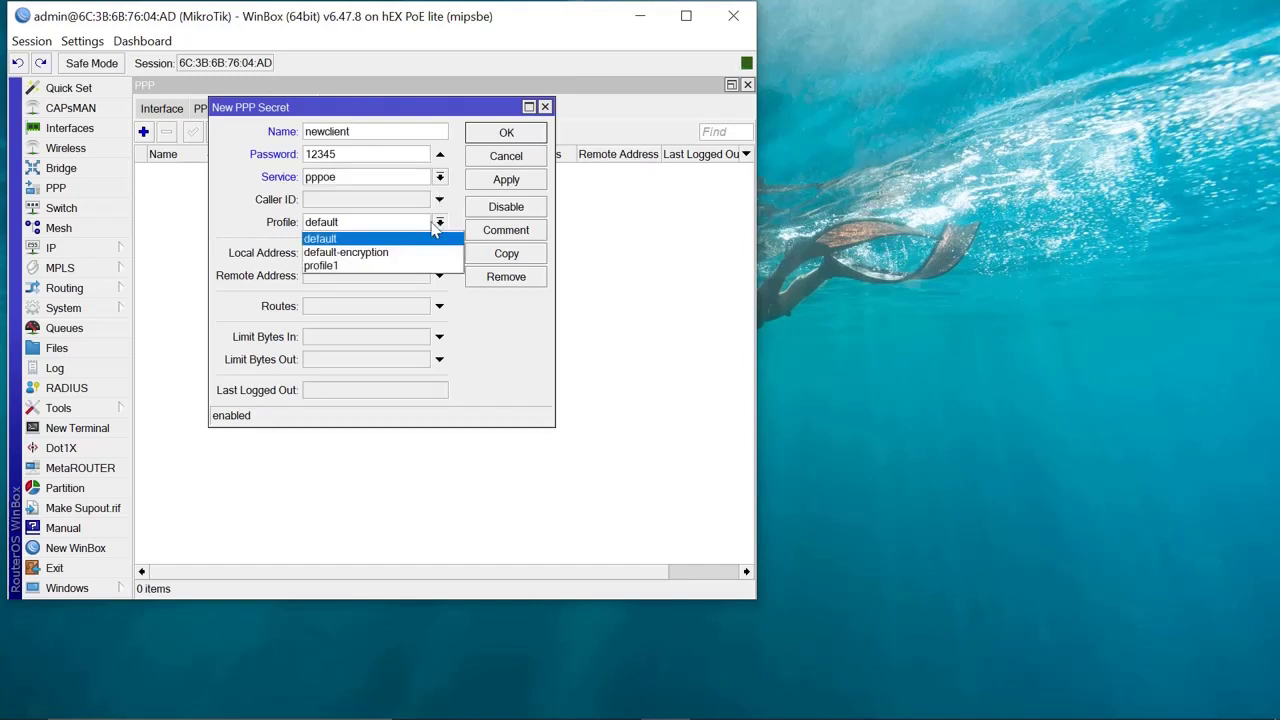
pyautogui.click(327, 267)
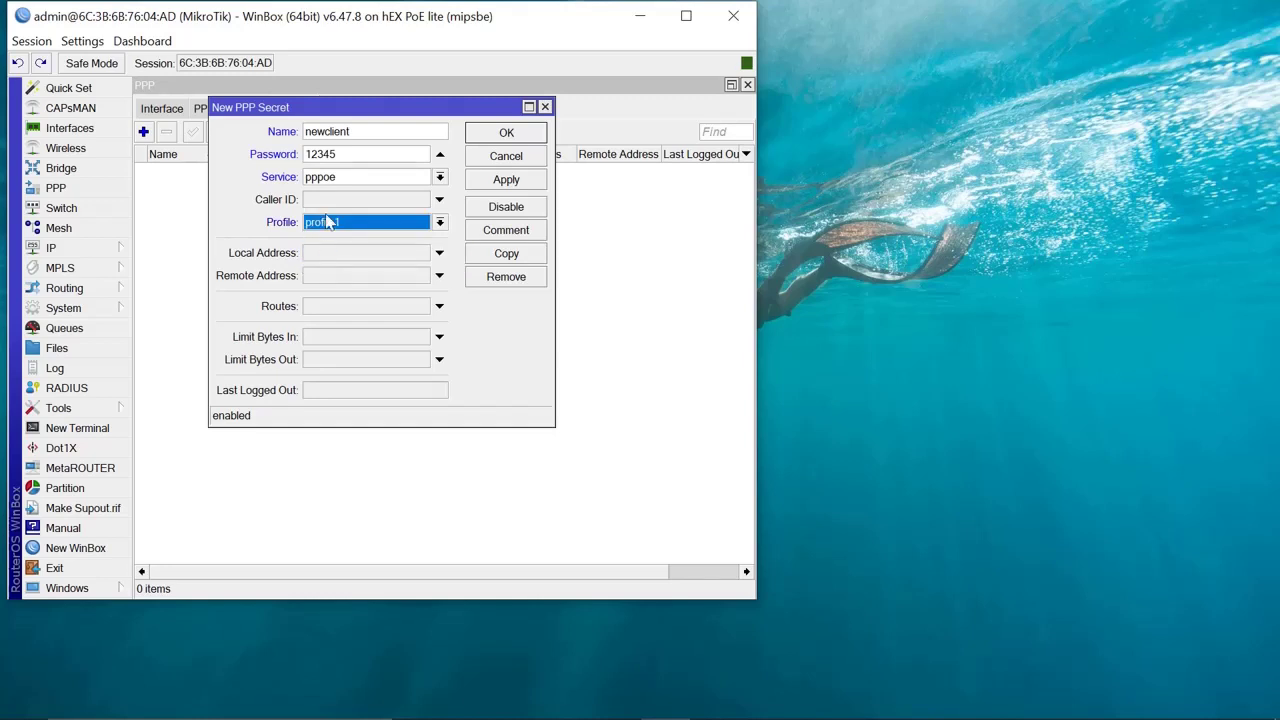
pyautogui.click(507, 179)
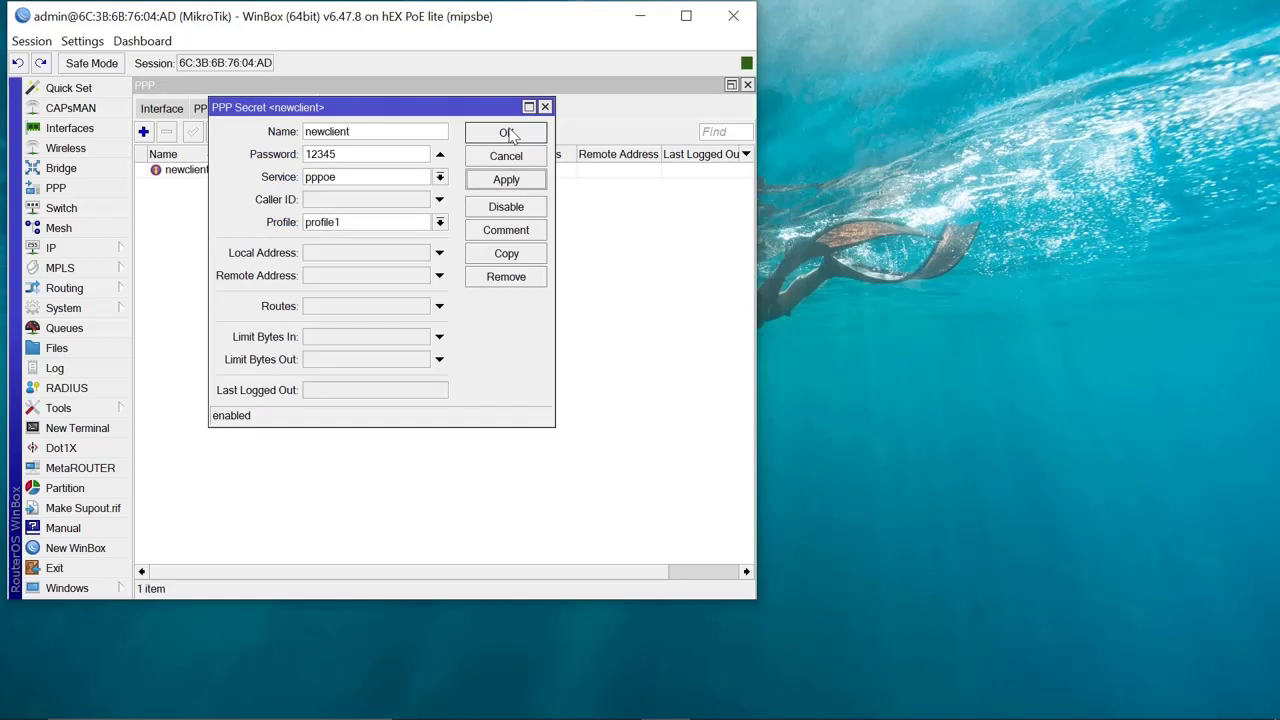
pyautogui.click(508, 133)
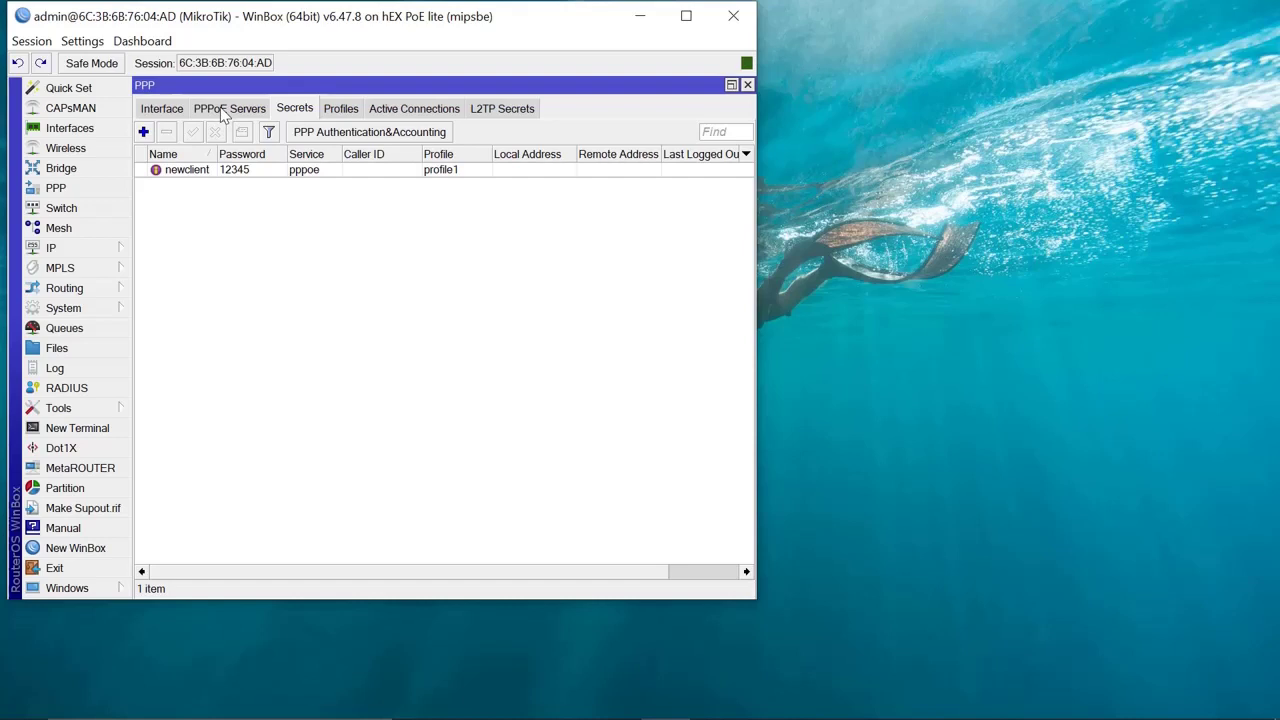
# Add a PPPoE server on bridge1 with default profile profile1 and one session per host.
pyautogui.click(224, 110)
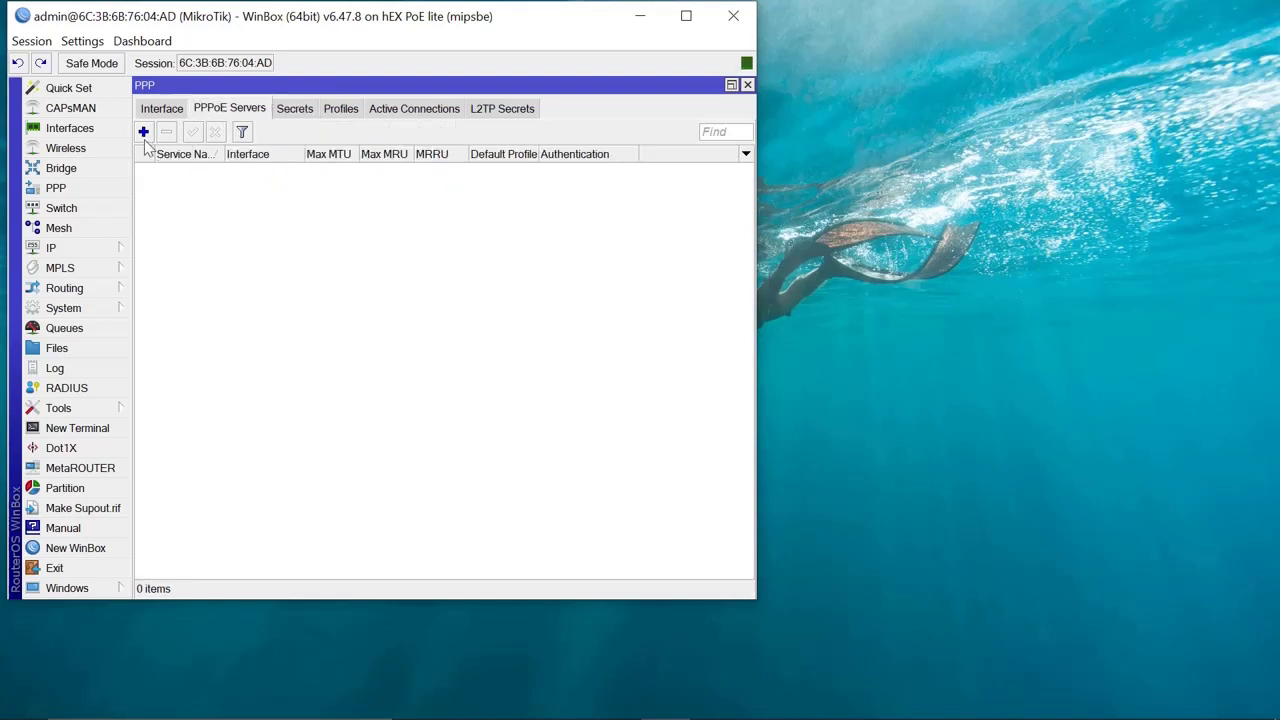
pyautogui.click(144, 134)
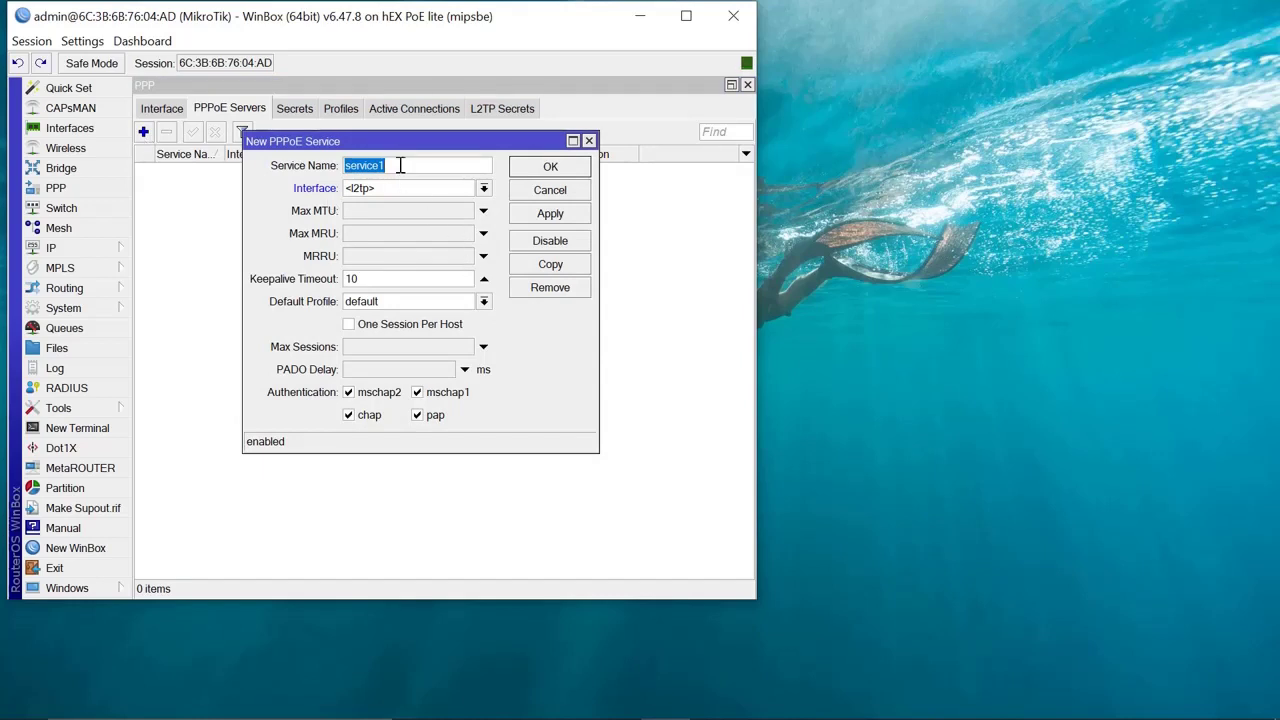
pyautogui.click(484, 190)
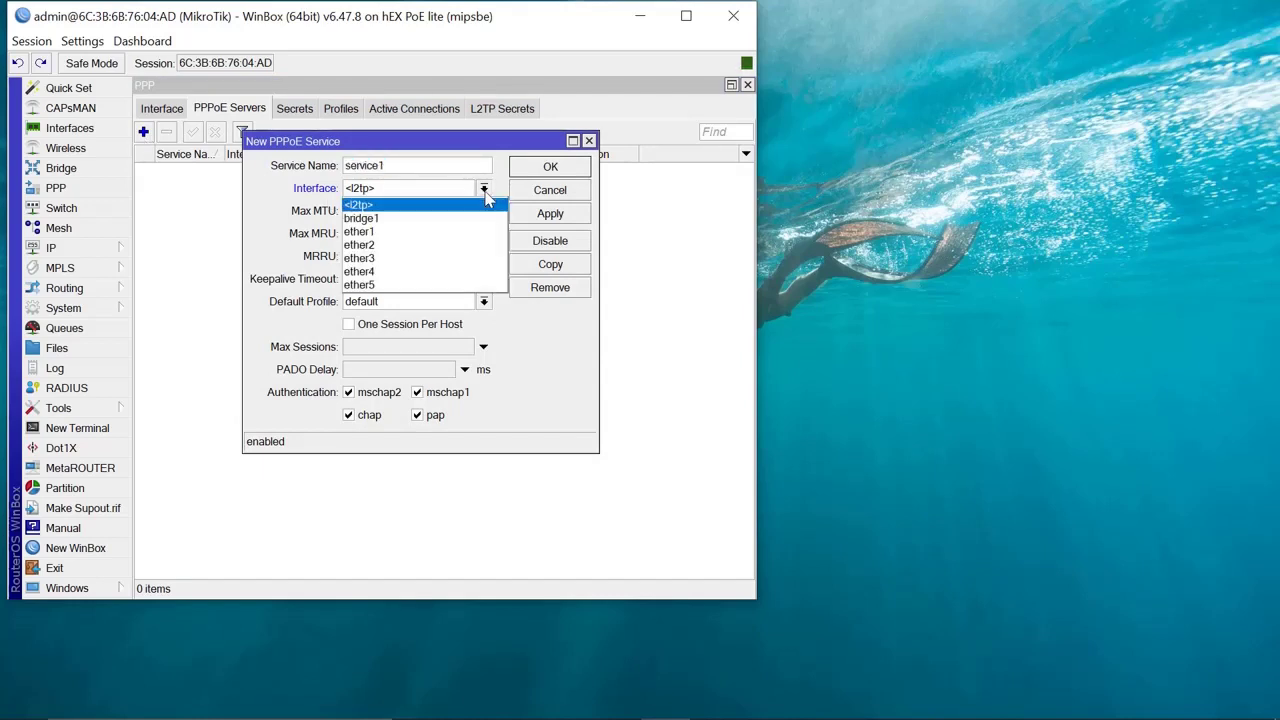
pyautogui.click(404, 219)
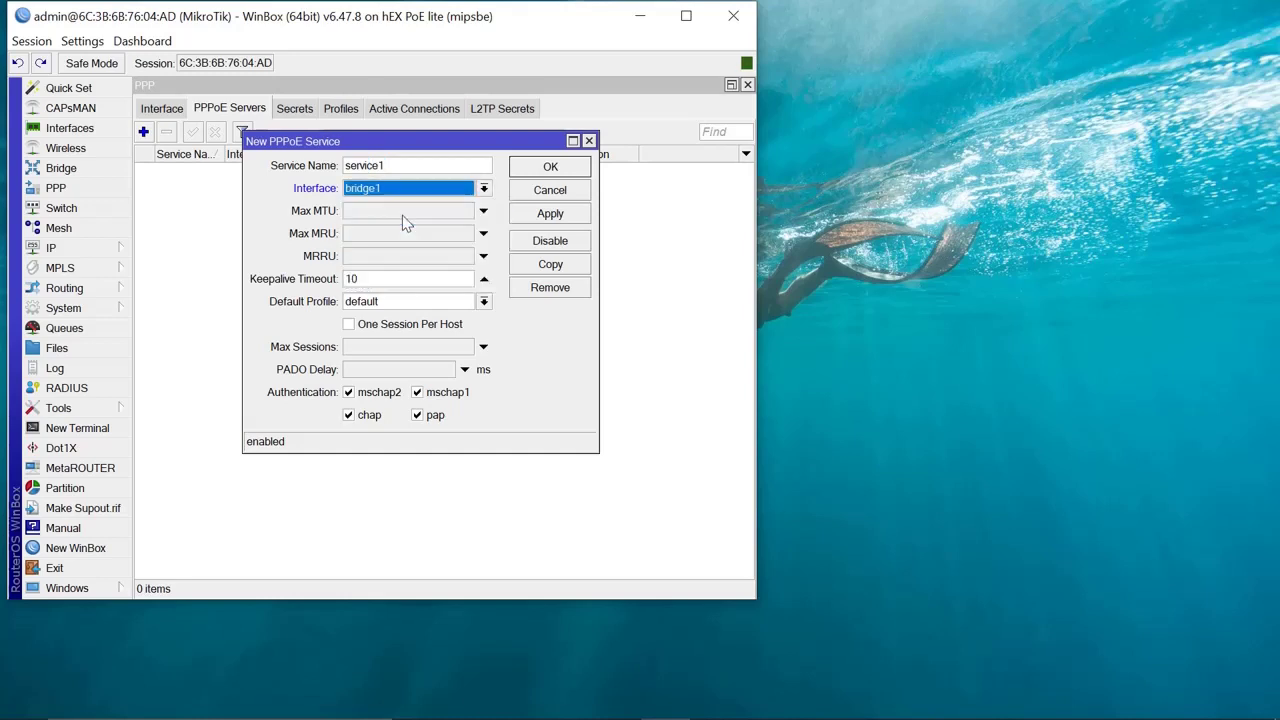
pyautogui.click(484, 303)
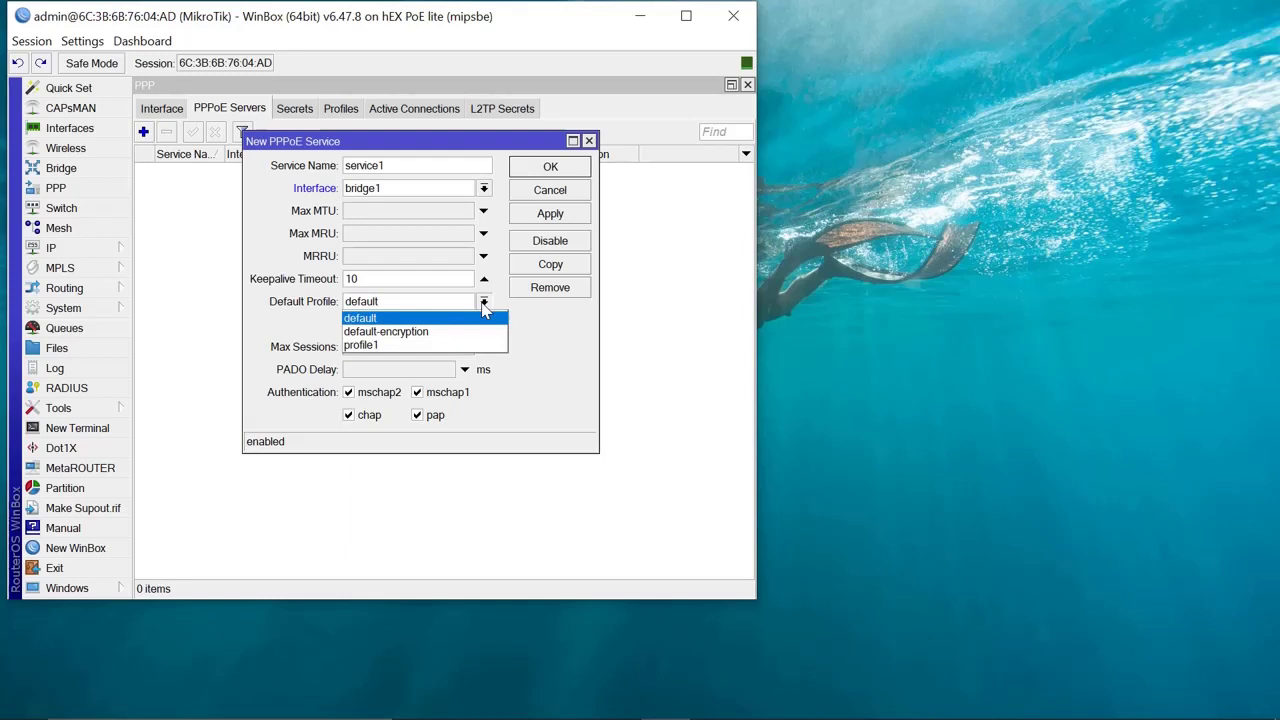
pyautogui.click(386, 346)
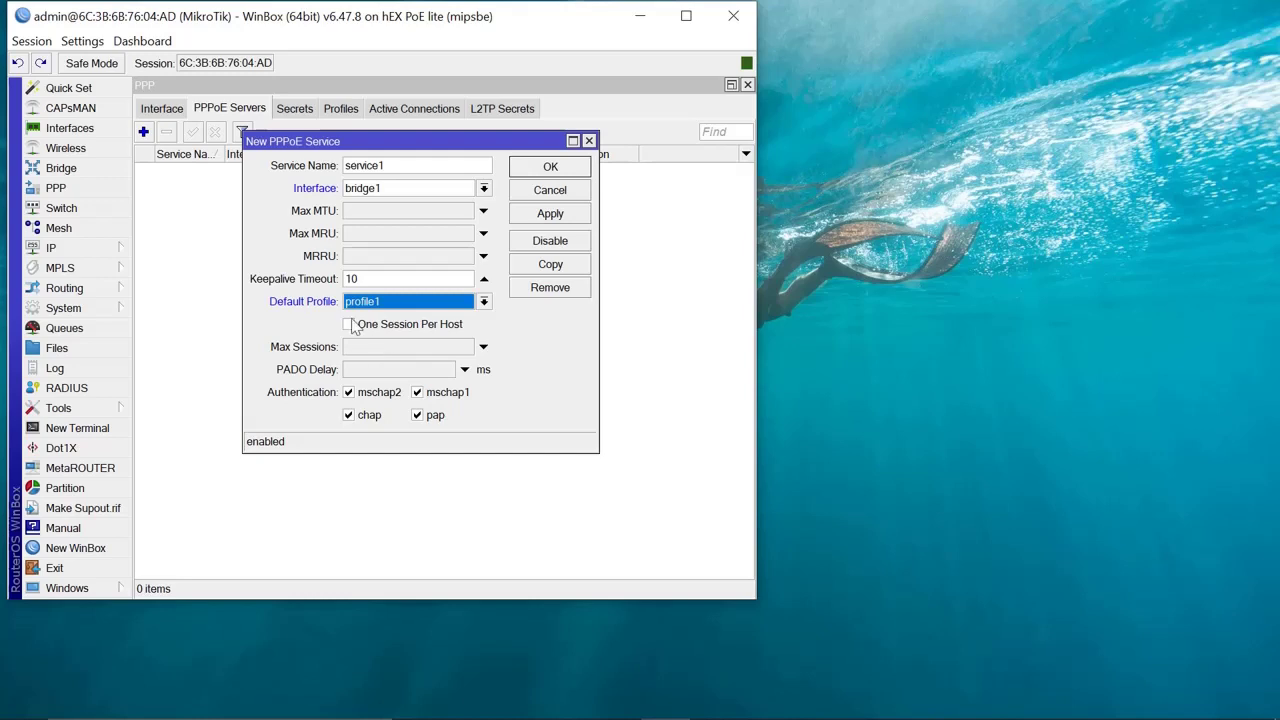
pyautogui.click(349, 327)
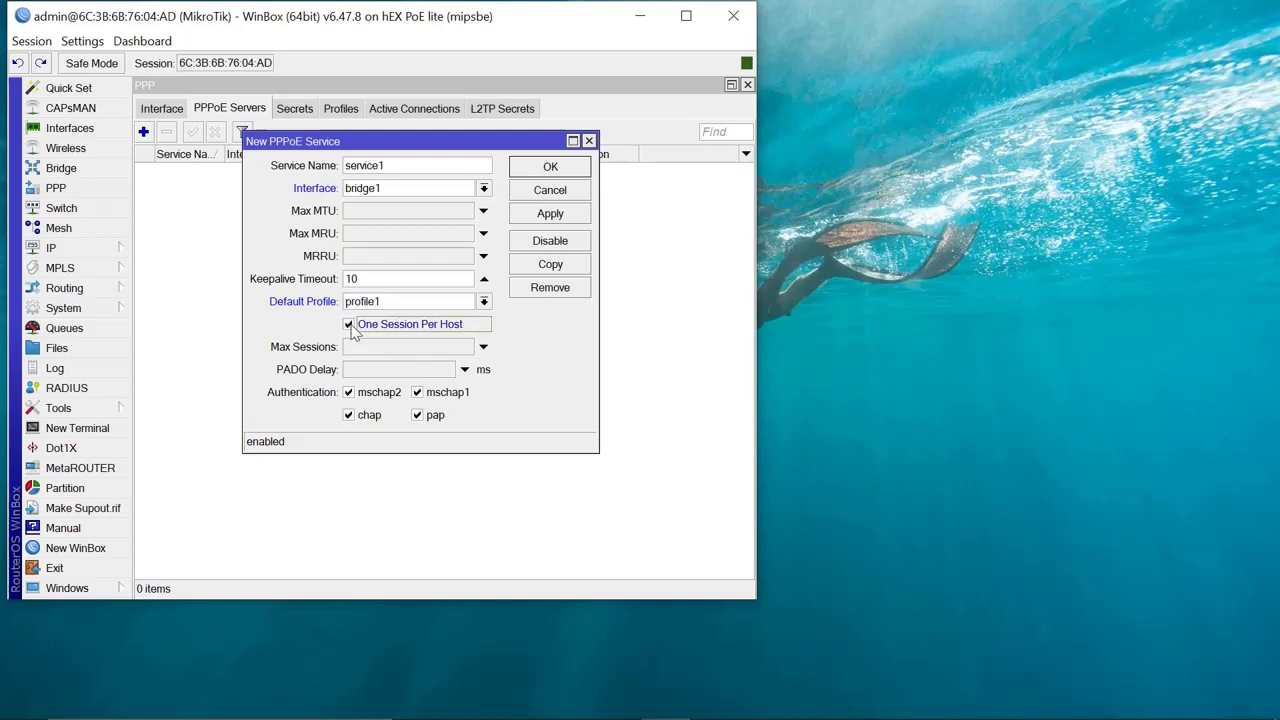
pyautogui.click(550, 214)
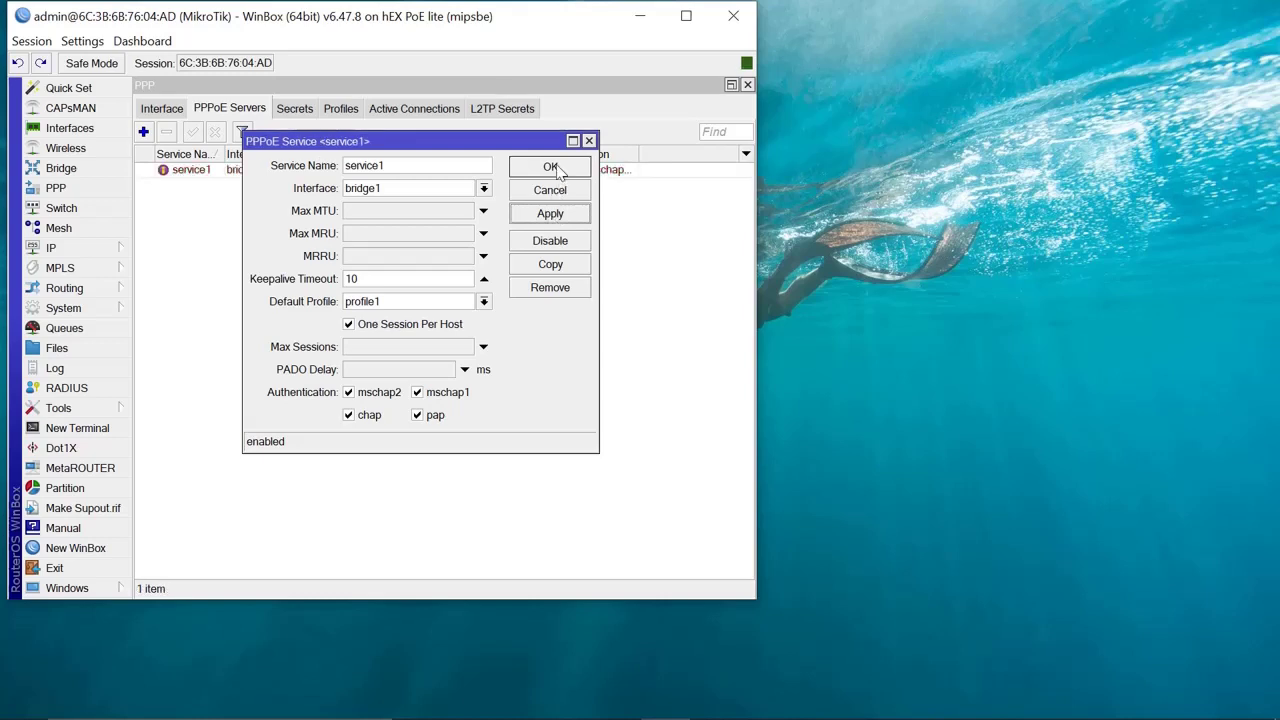
pyautogui.click(555, 168)
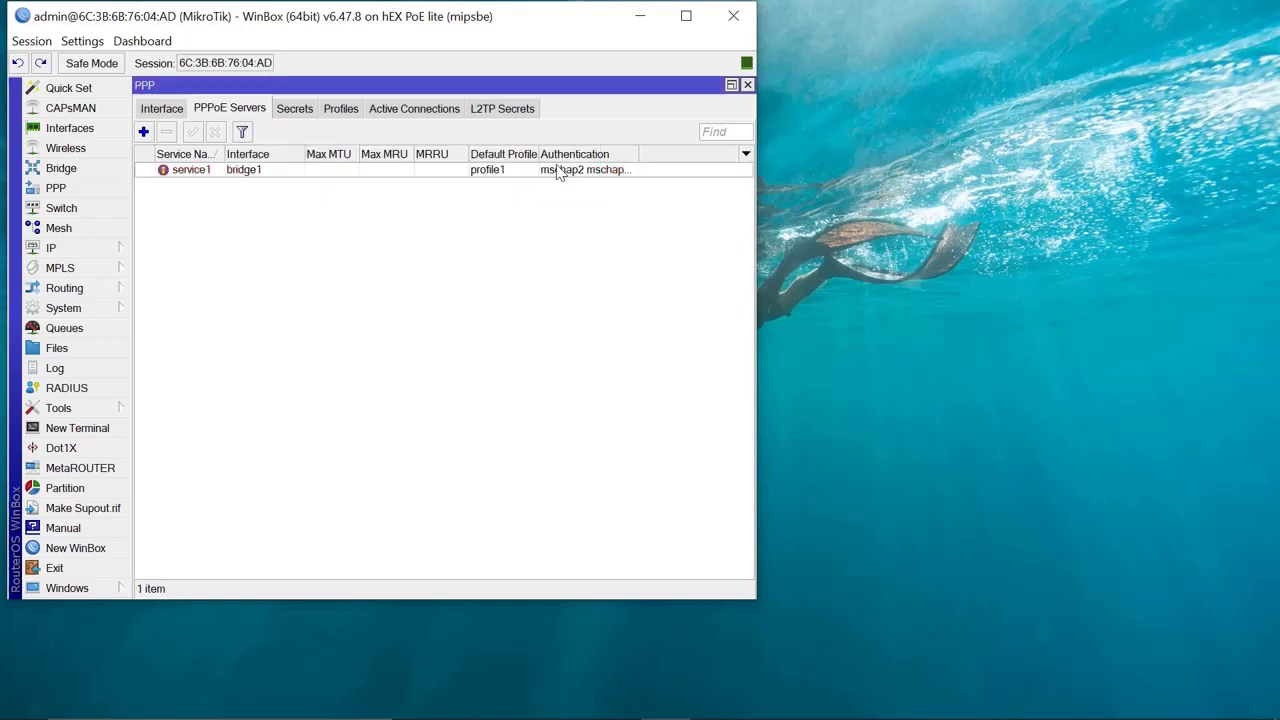
# Give profile1 a 5M/5M rx/tx rate limit in its Limits settings and save it.
pyautogui.click(338, 112)
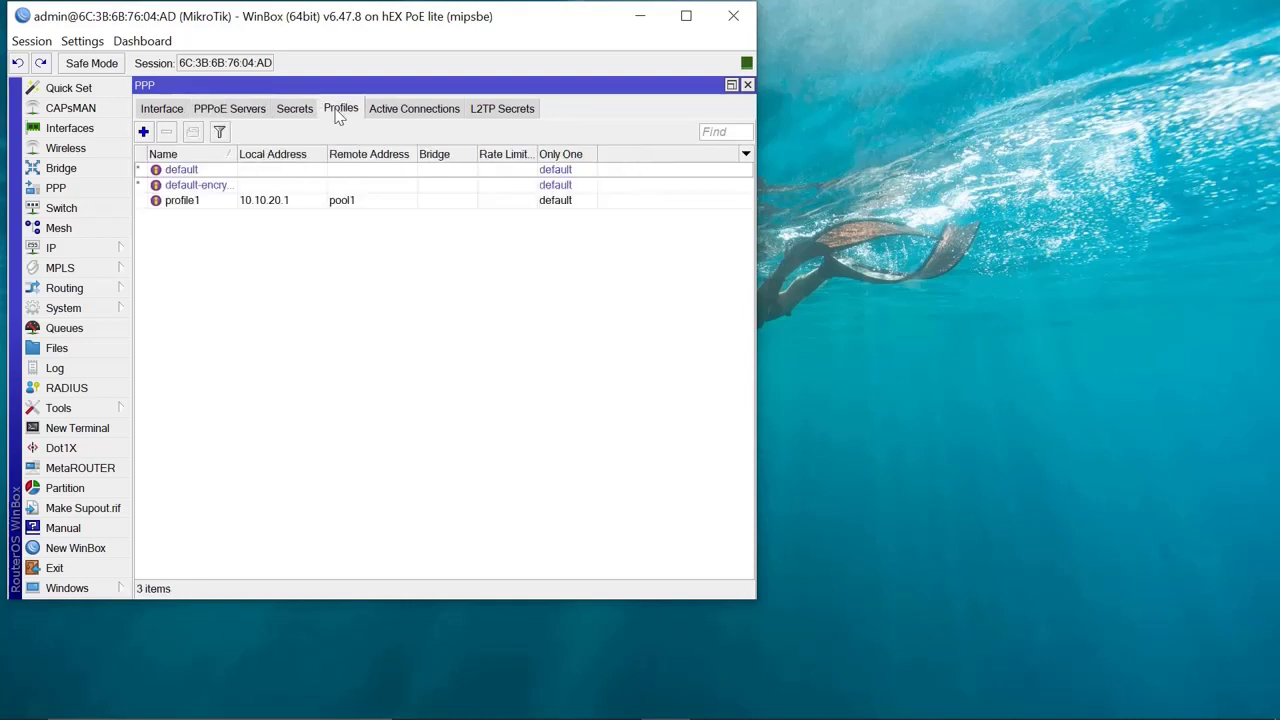
pyautogui.doubleClick(250, 203)
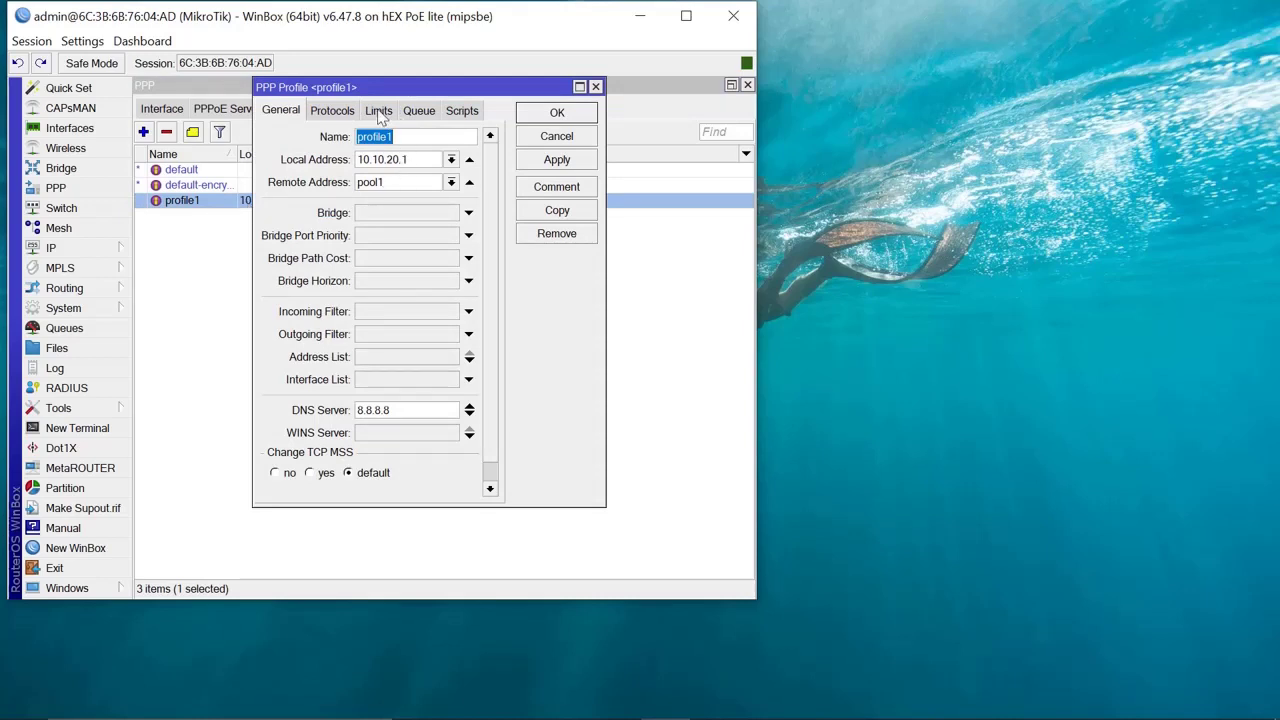
pyautogui.click(379, 112)
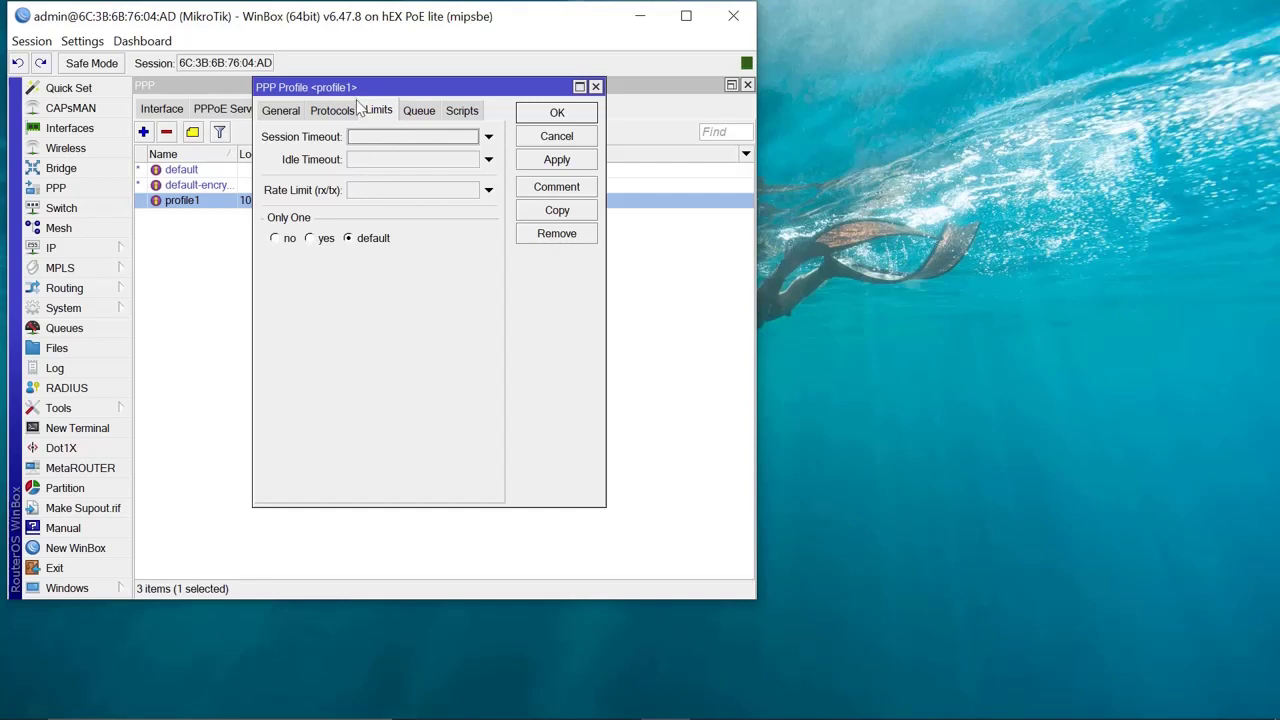
pyautogui.click(371, 196)
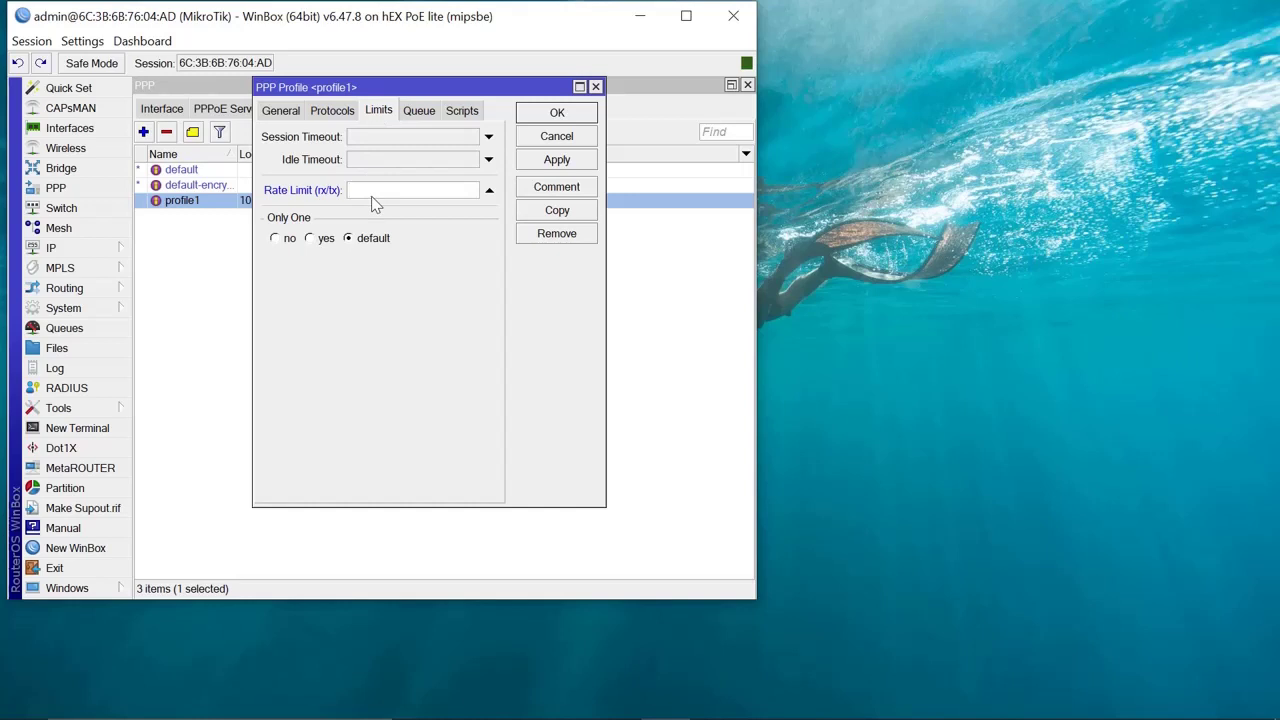
pyautogui.write('5M/%')
pyautogui.press('BackSpace')
pyautogui.write('5M')
pyautogui.click(568, 163)
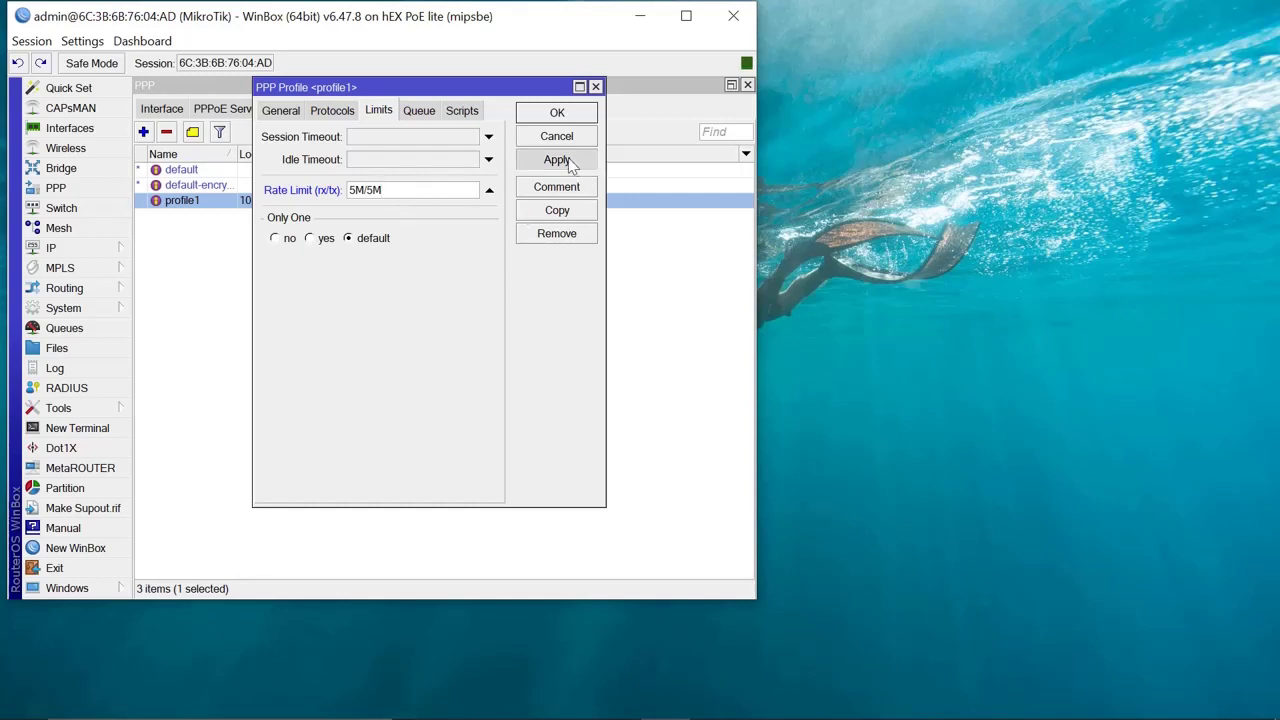
pyautogui.click(563, 119)
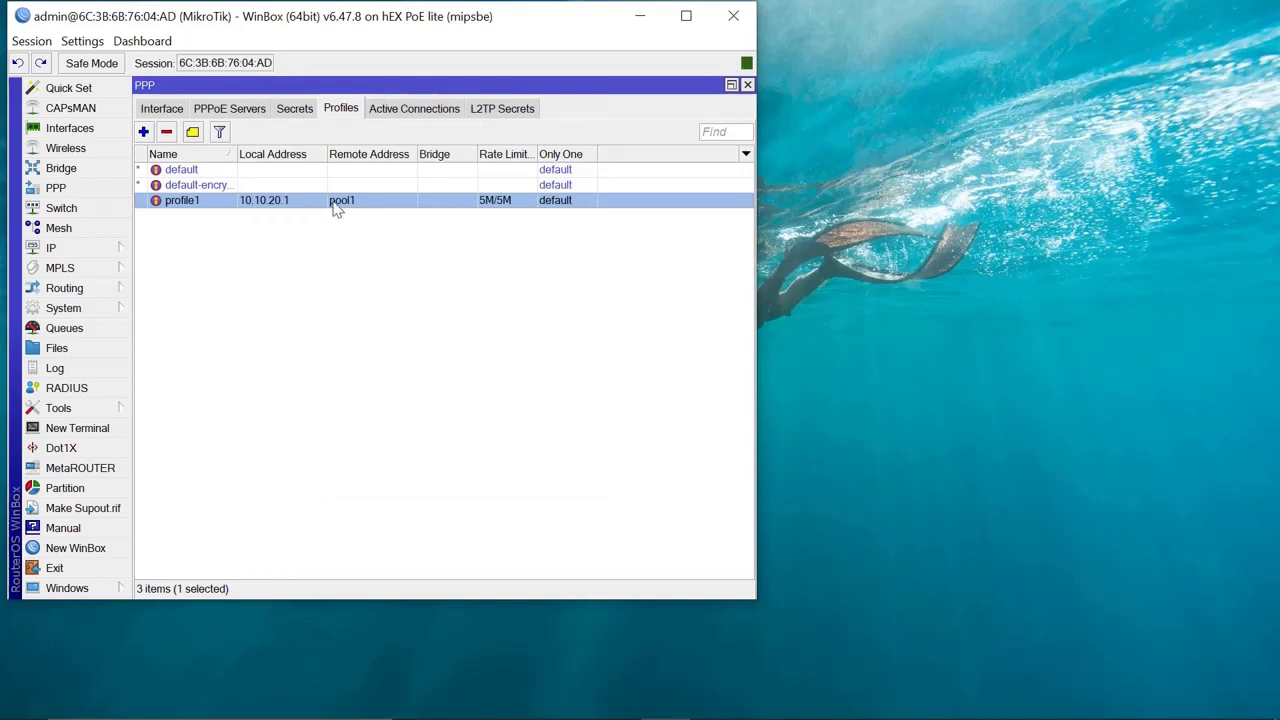
pyautogui.click(295, 112)
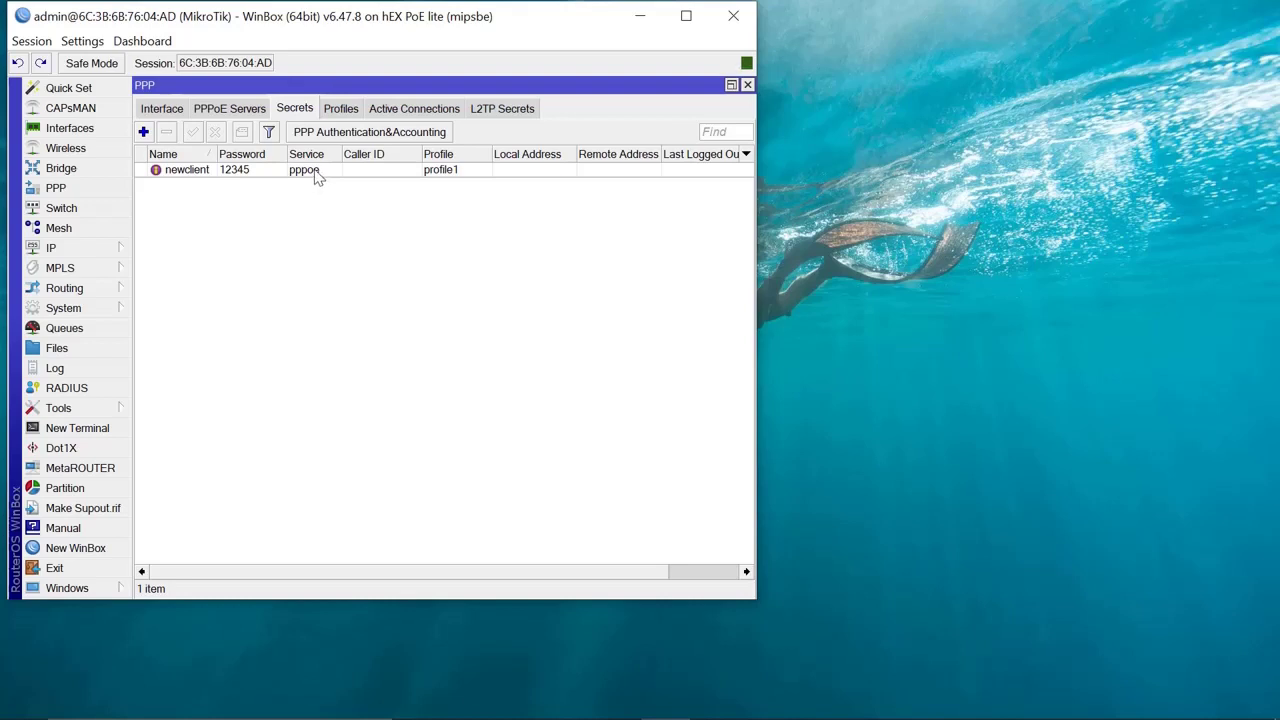
pyautogui.click(64, 330)
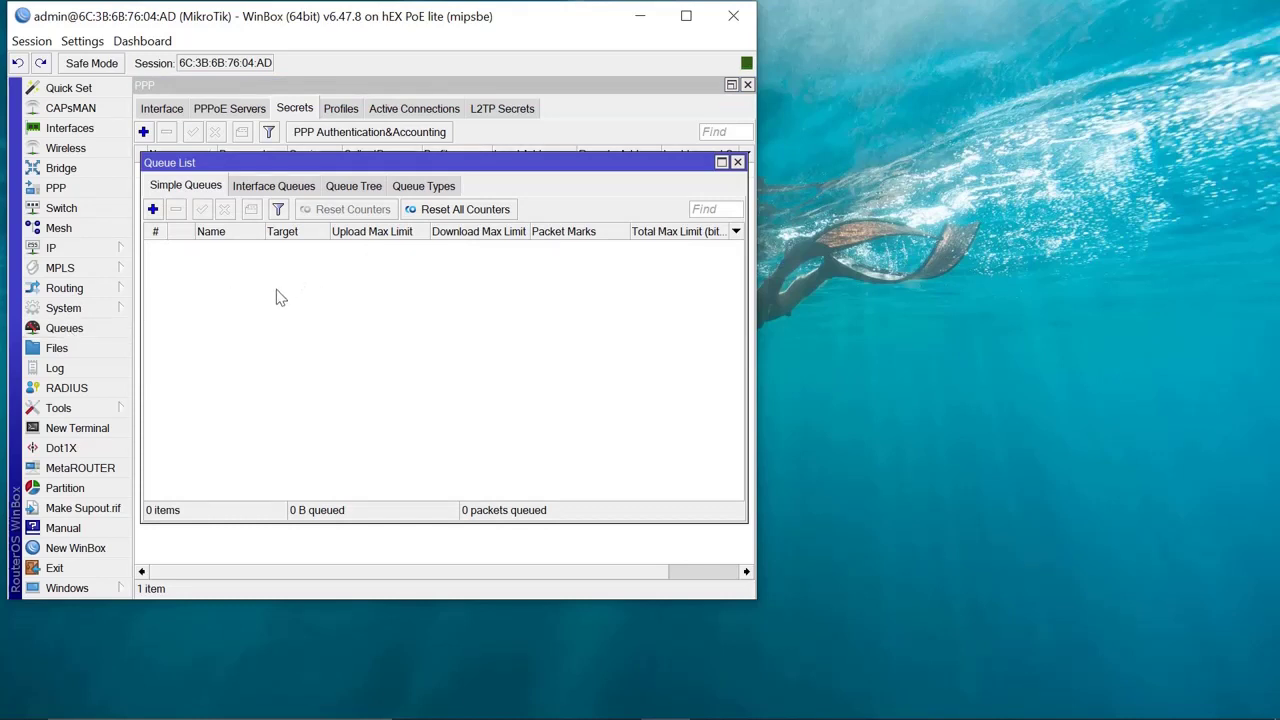
pyautogui.click(737, 163)
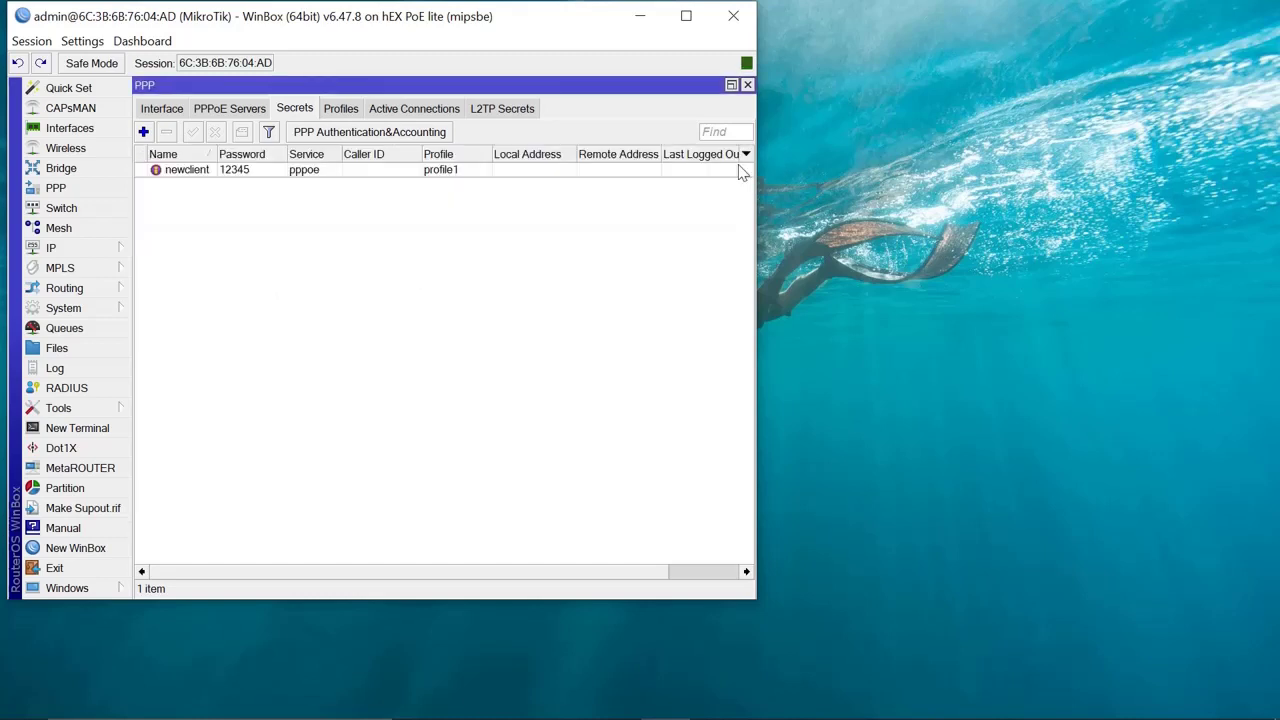
pyautogui.click(338, 109)
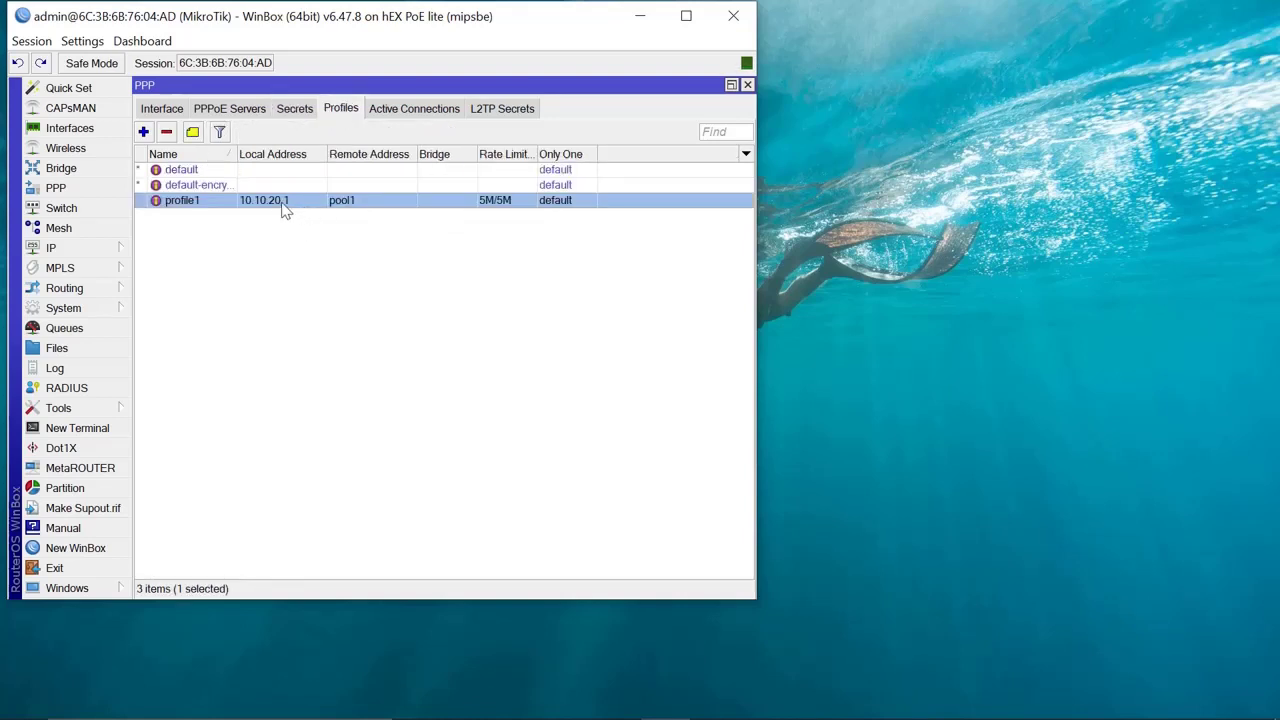
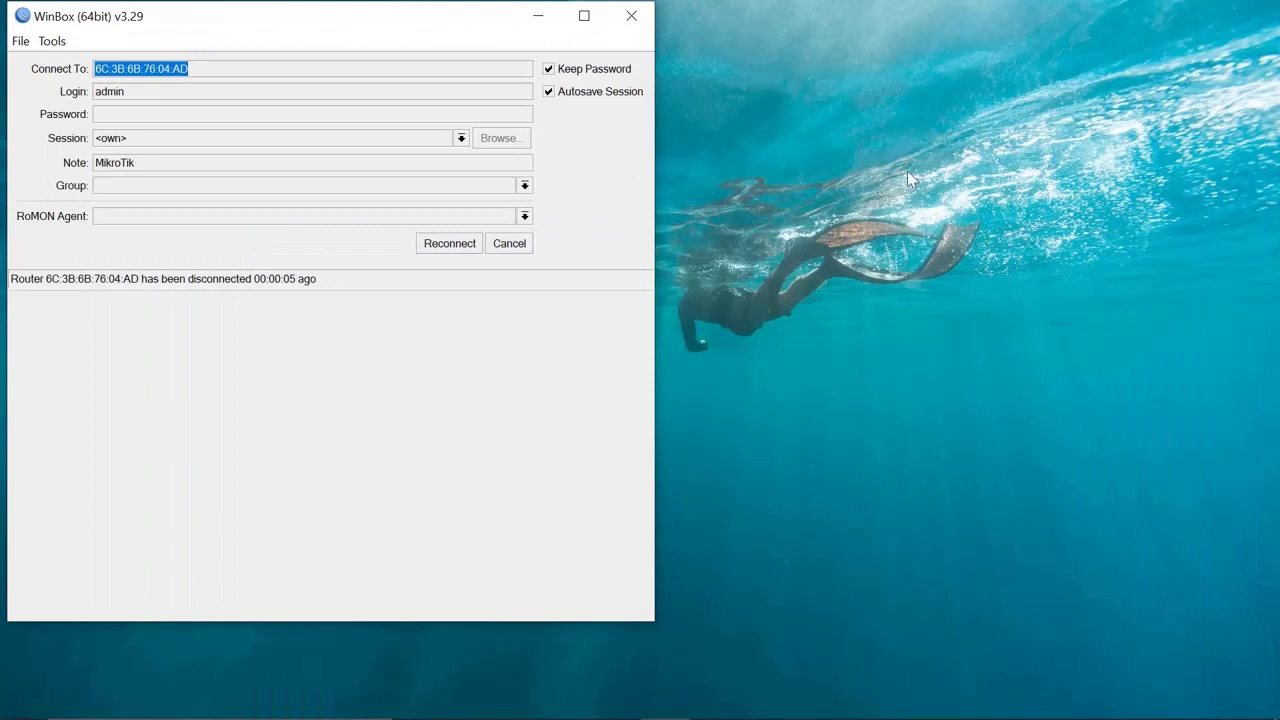
# Load the Tenda router admin page at 192.168.0.1 in the browser.
pyautogui.moveTo(710, 716)
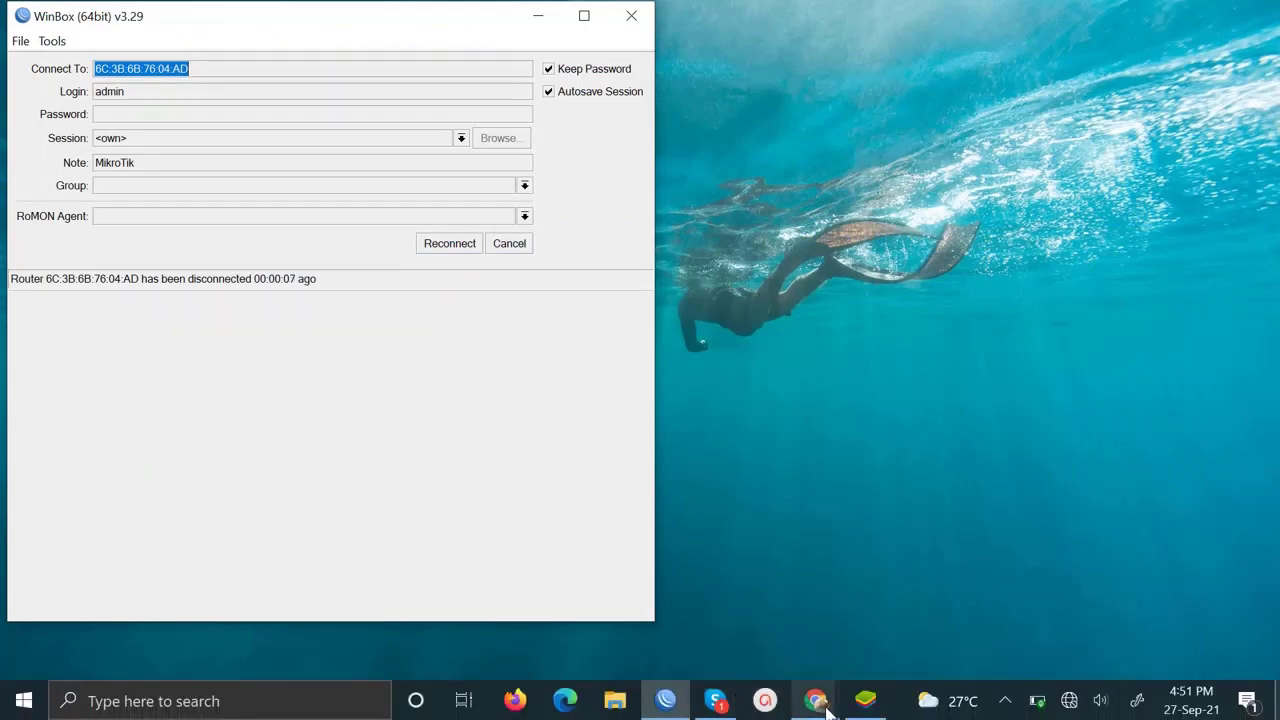
pyautogui.moveTo(826, 710)
pyautogui.click(883, 645)
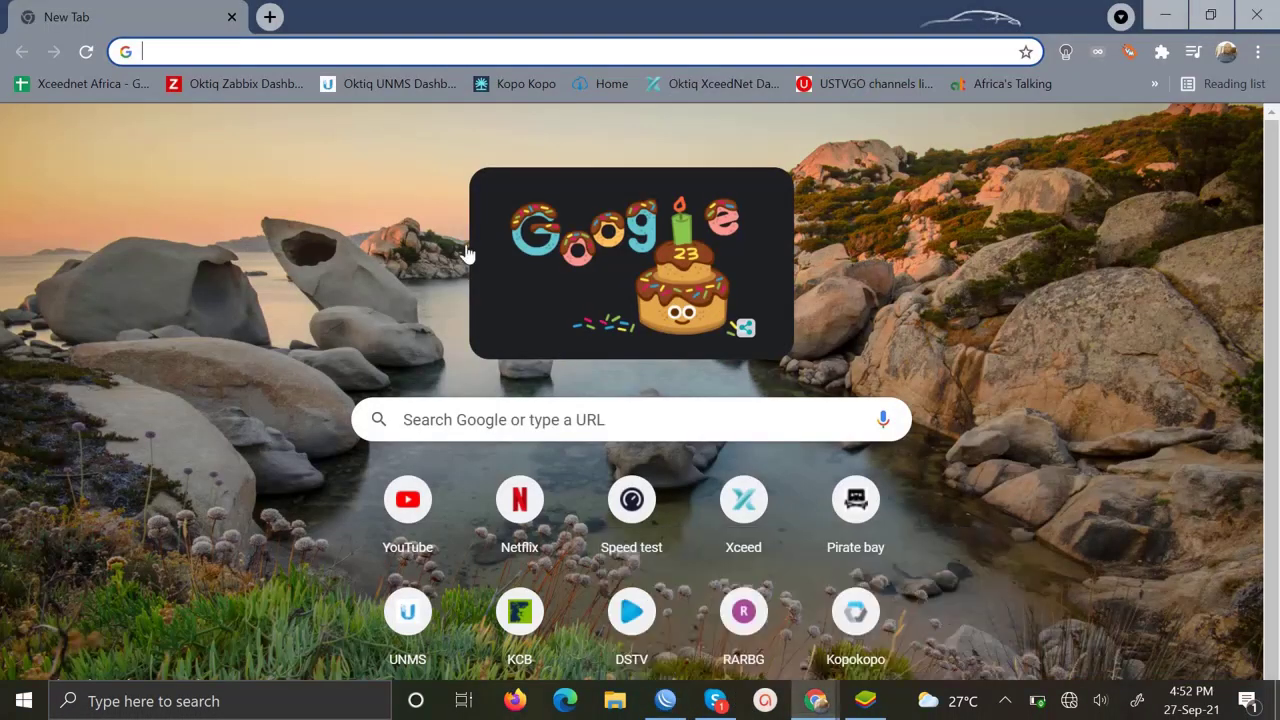
pyautogui.click(250, 54)
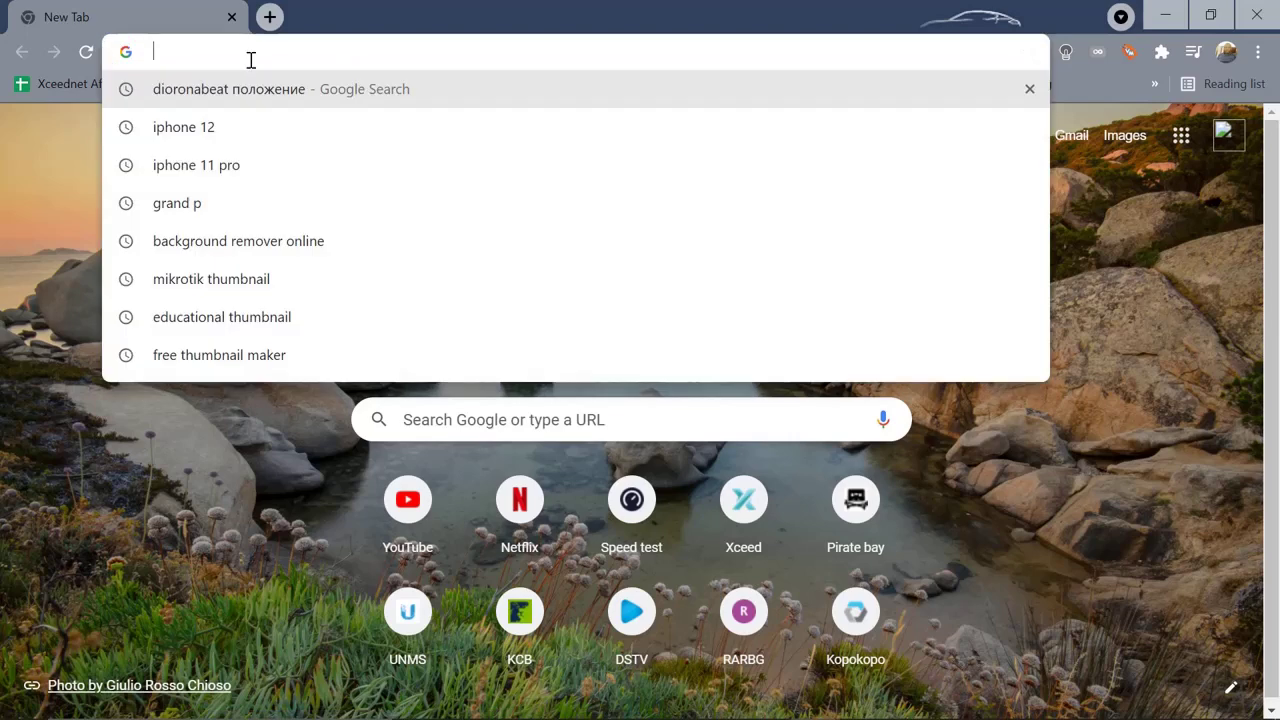
pyautogui.write('192.168.0.1')
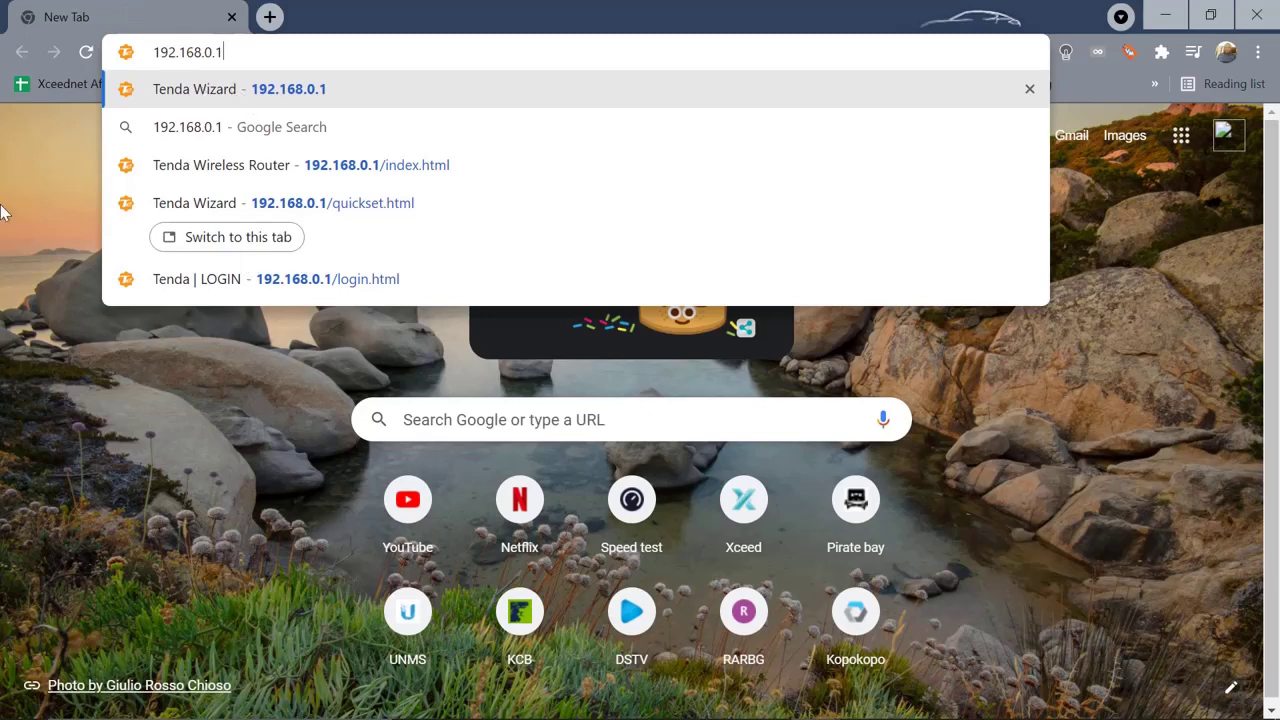
pyautogui.press('Return')
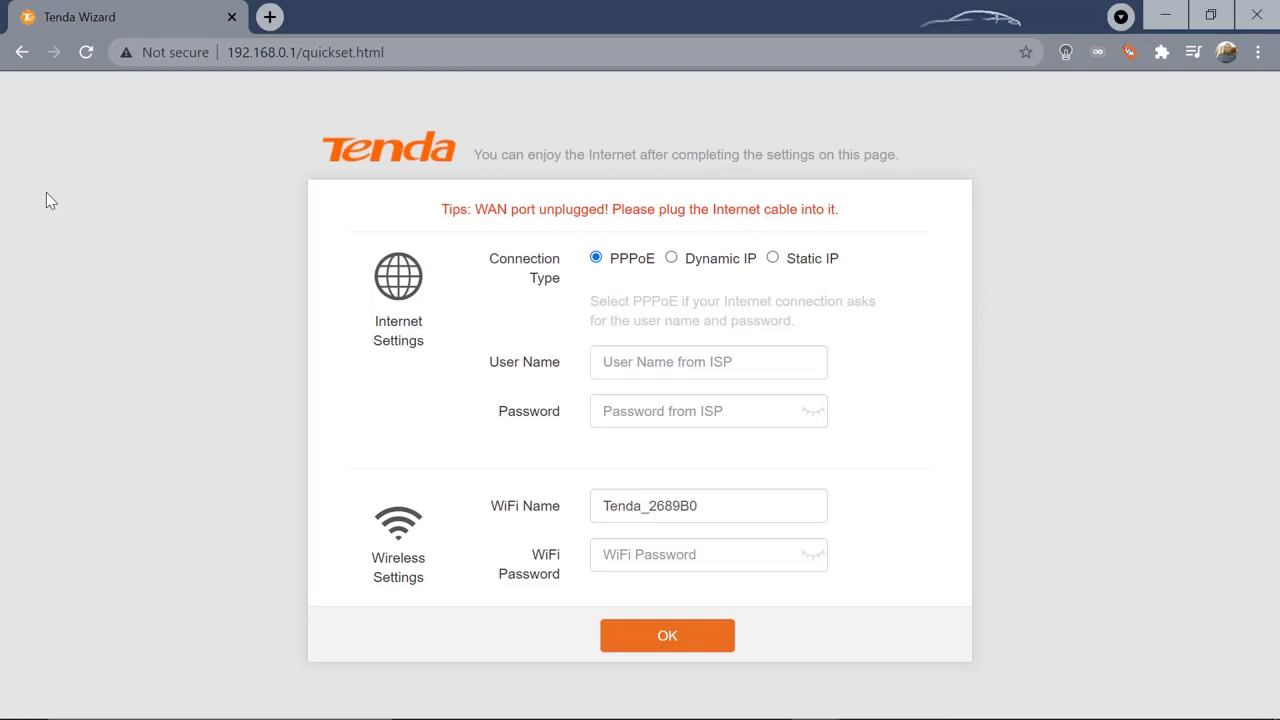
# Enter PPPoE user name newclient and its password, and show the password in plain text.
pyautogui.click(645, 360)
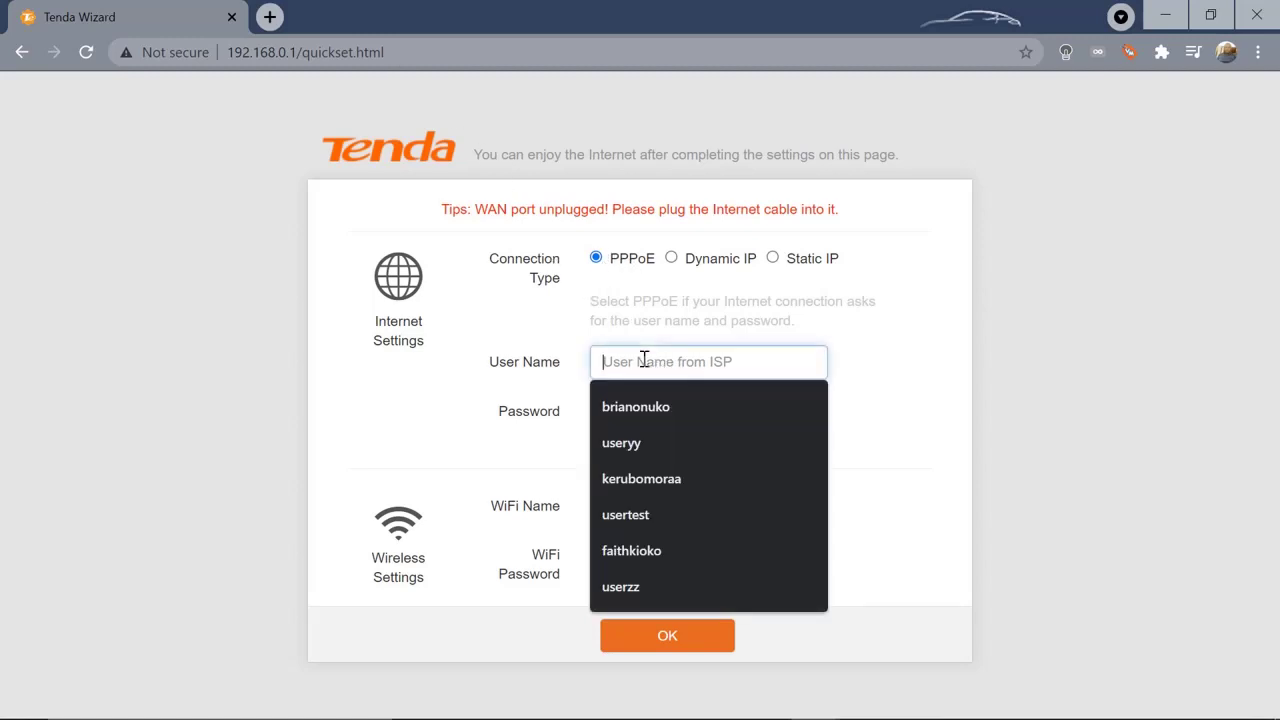
pyautogui.write('c')
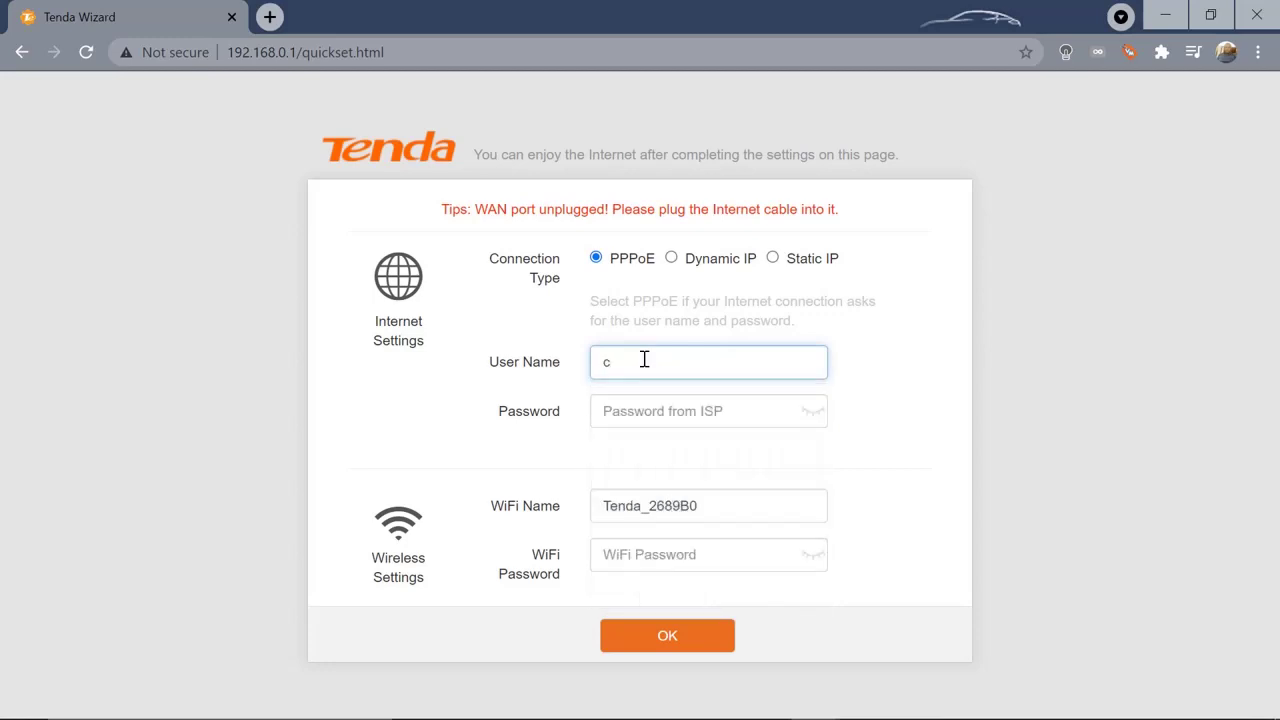
pyautogui.write('li')
pyautogui.press('BackSpace')
pyautogui.press('BackSpace')
pyautogui.press('BackSpace')
pyautogui.click(660, 413)
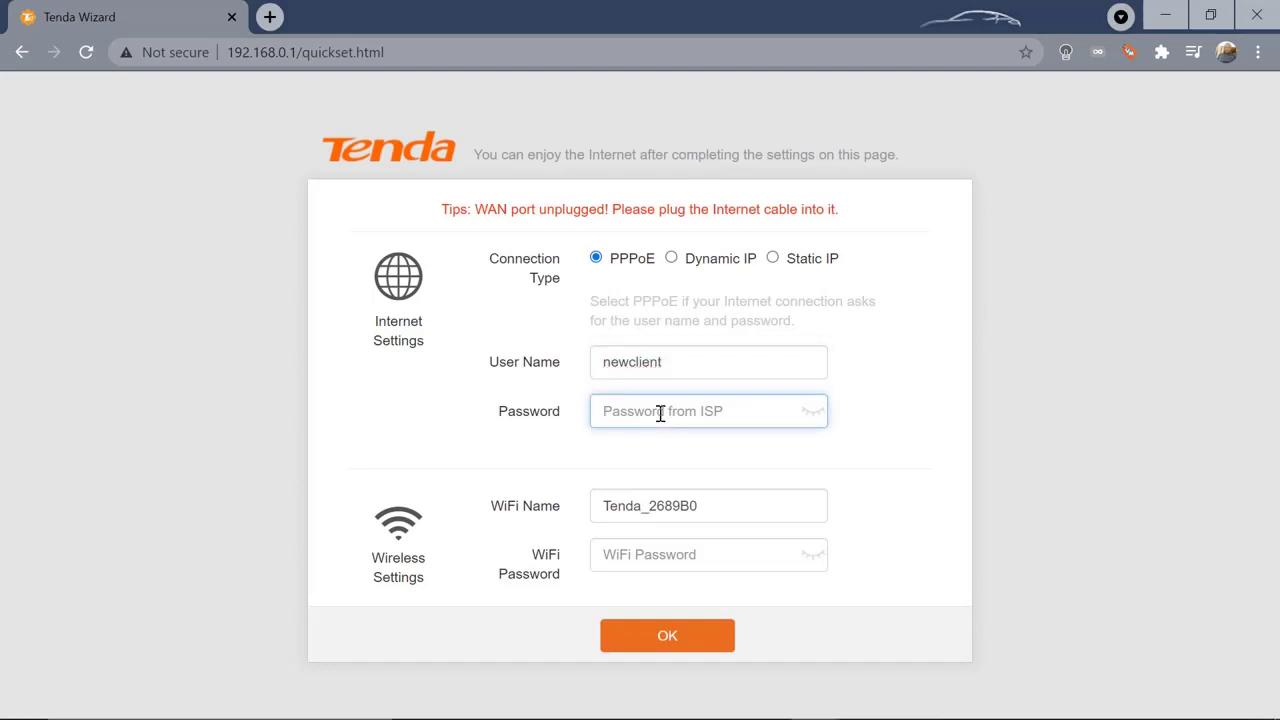
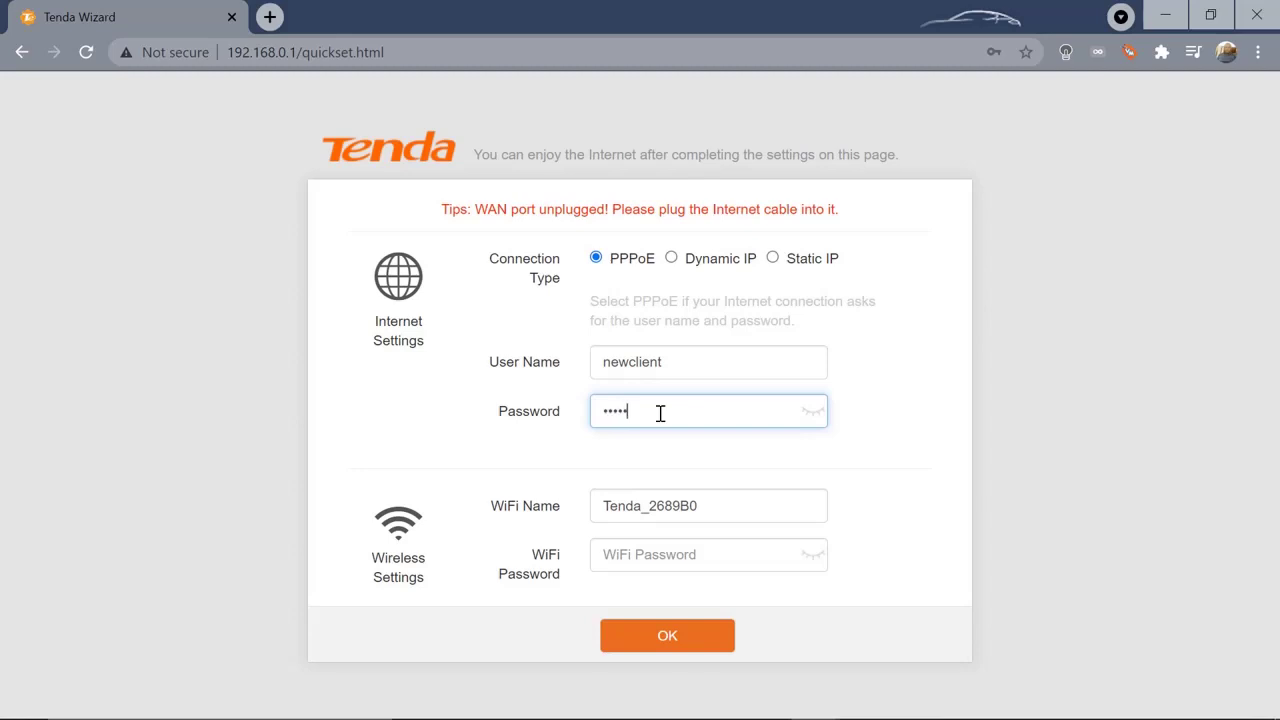
pyautogui.click(817, 411)
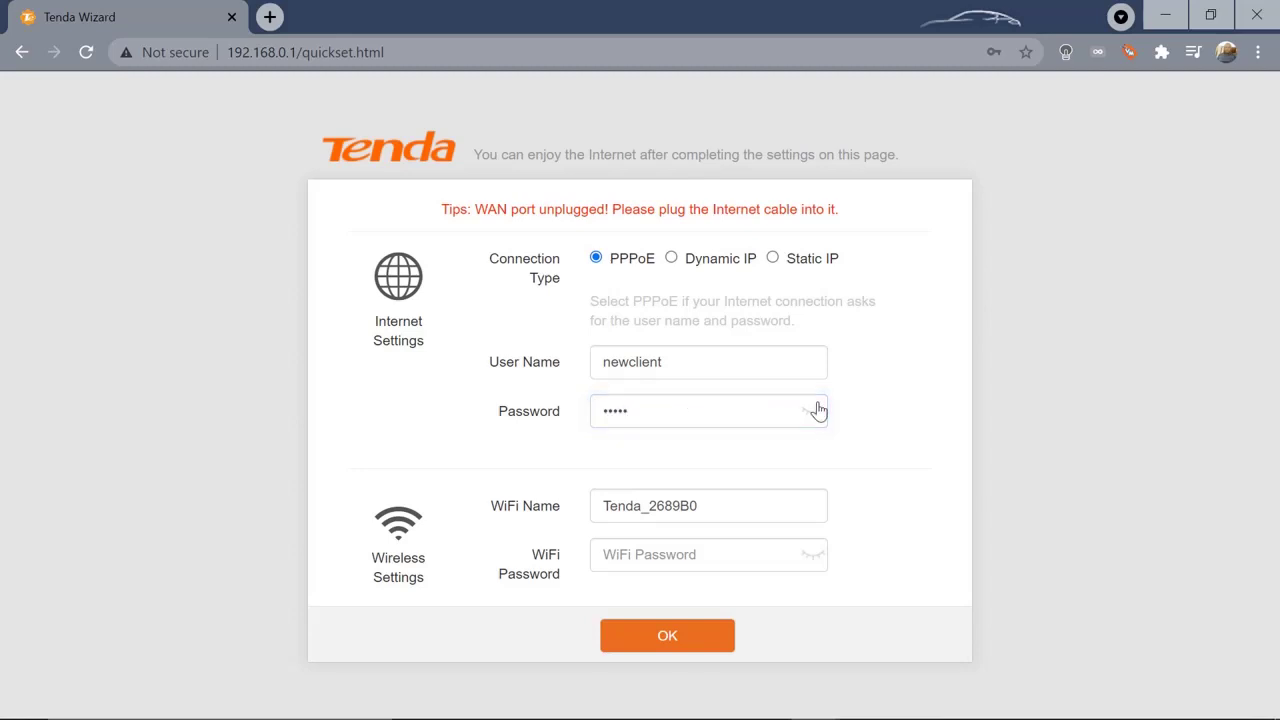
pyautogui.click(817, 411)
# Replace the WiFi name with Mr. WISP_254.
pyautogui.click(754, 514)
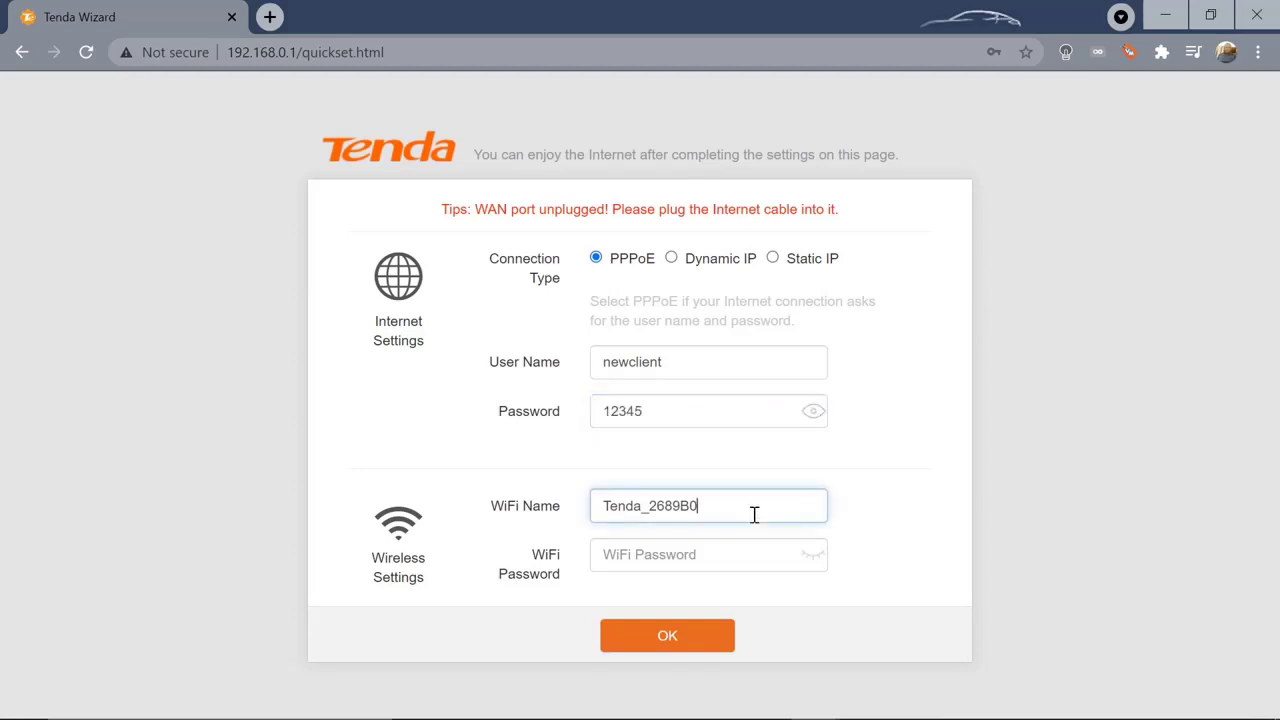
pyautogui.press('BackSpace')
pyautogui.press('BackSpace')
pyautogui.press('BackSpace')
pyautogui.press('BackSpace')
pyautogui.press('BackSpace')
pyautogui.press('BackSpace')
pyautogui.press('BackSpace')
pyautogui.press('BackSpace')
pyautogui.press('BackSpace')
pyautogui.press('BackSpace')
pyautogui.press('BackSpace')
pyautogui.press('BackSpace')
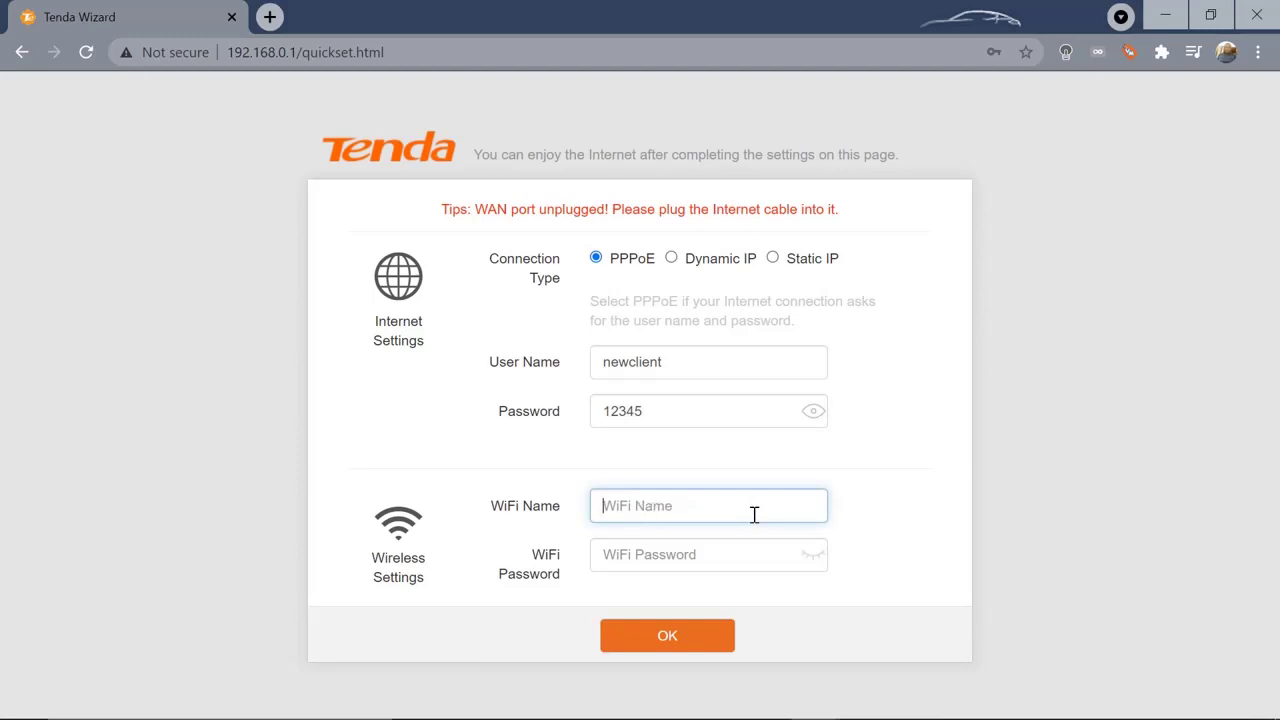
pyautogui.write('Mr. WISP_254')
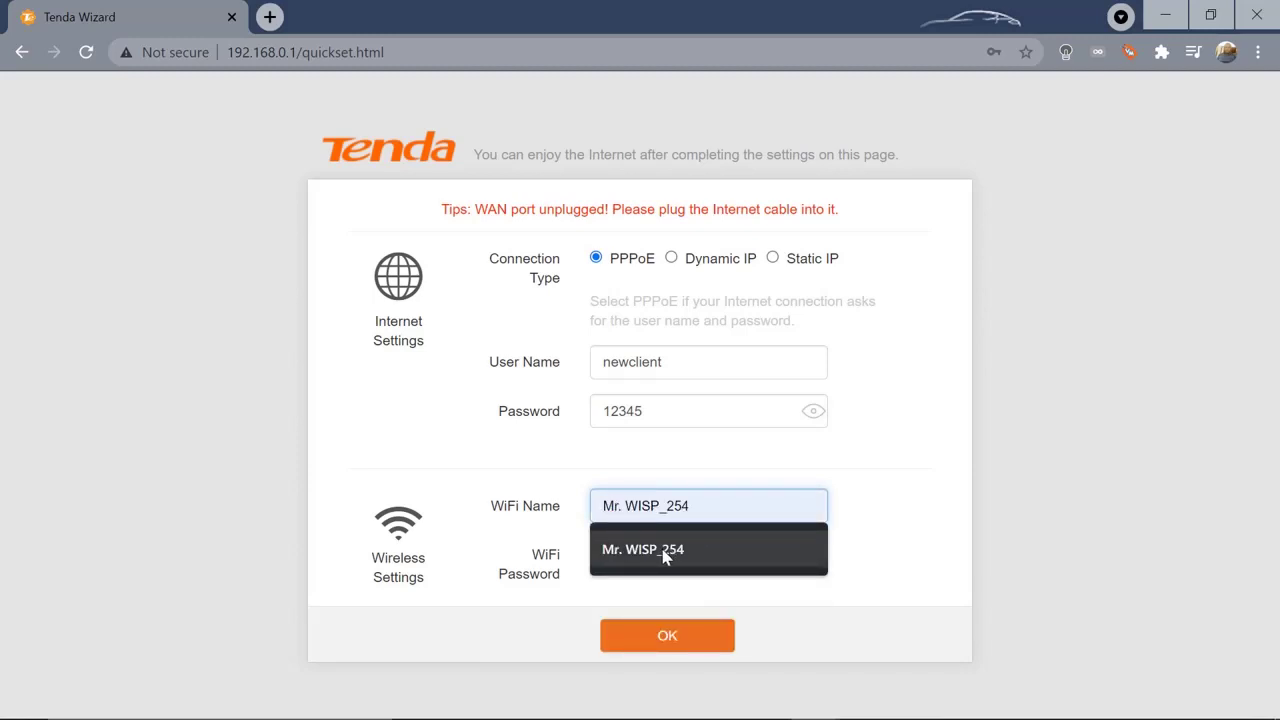
pyautogui.click(662, 549)
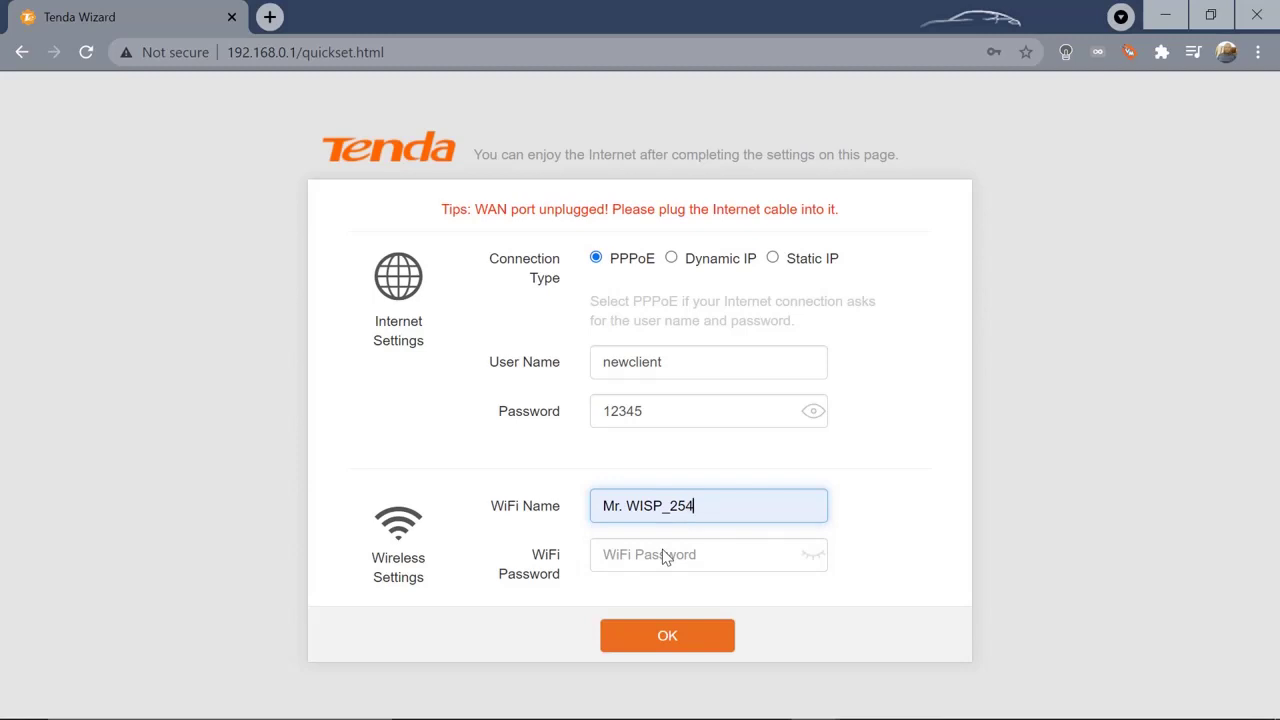
# Save the Tenda quick setup, then reload the status page once it appears.
pyautogui.click(669, 639)
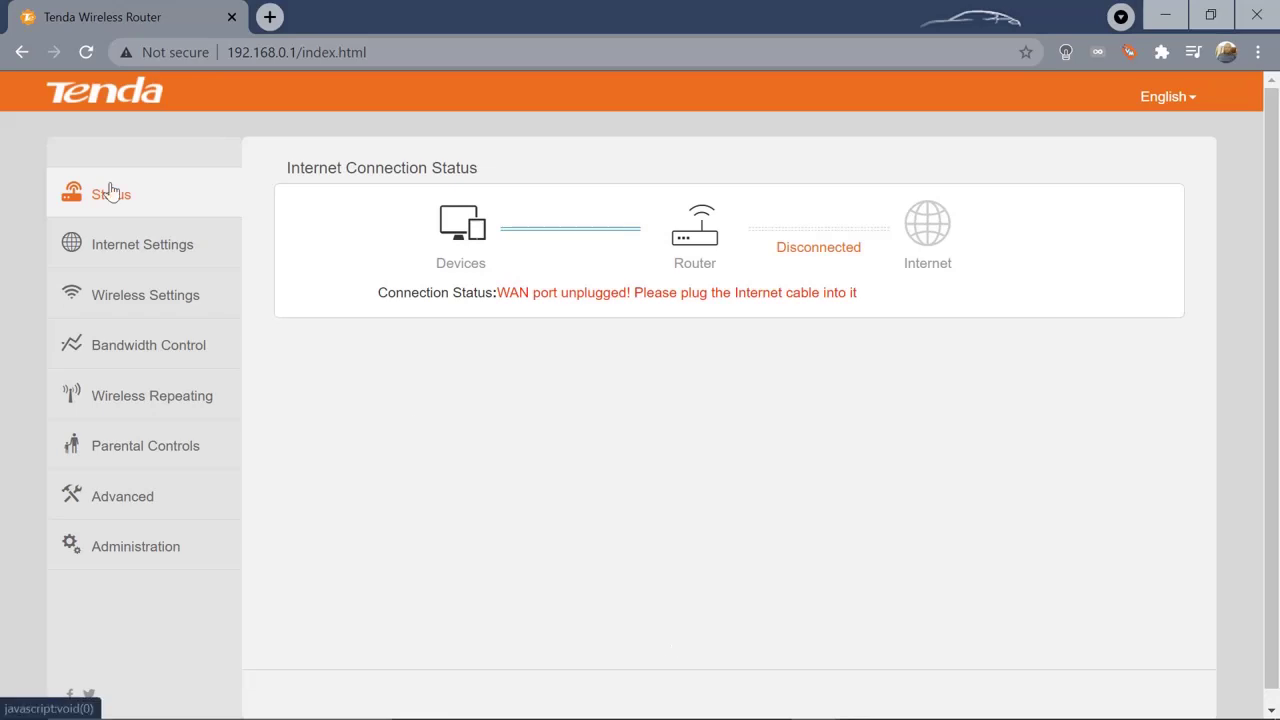
pyautogui.click(86, 54)
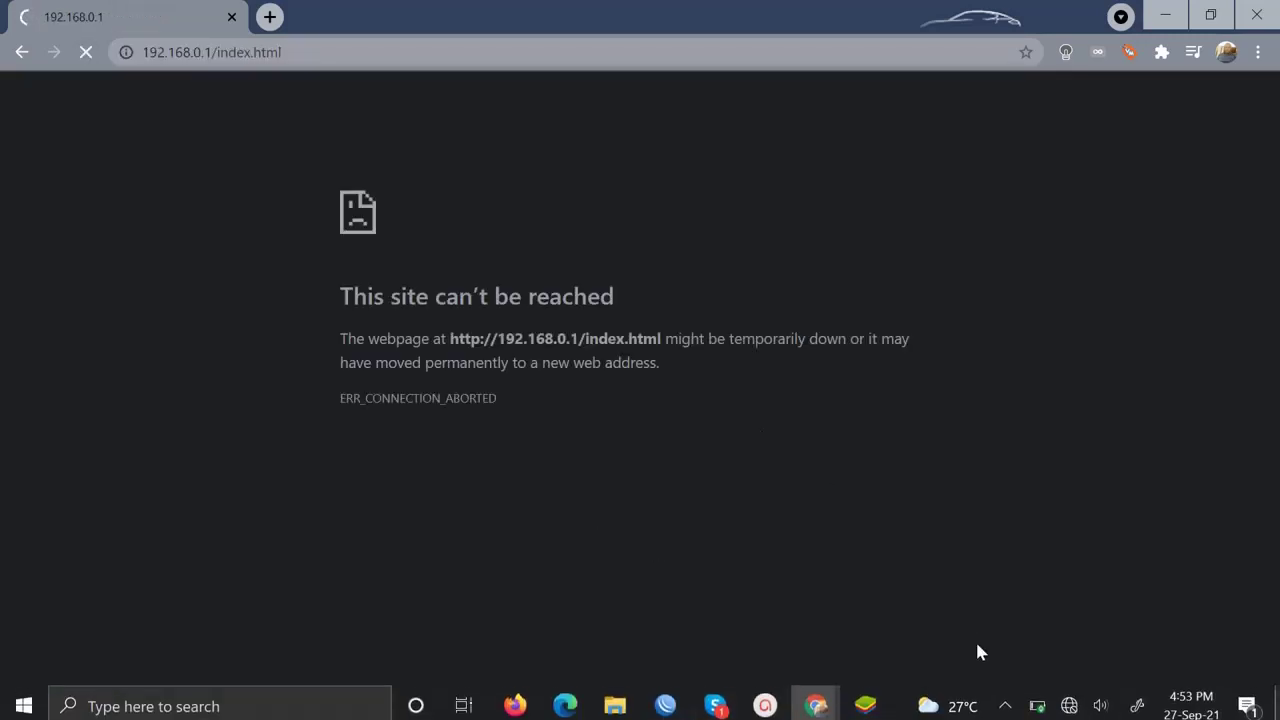
# Connect the PC to the Mr. WISP_254 WiFi and reload 192.168.0.1.
pyautogui.click(1070, 703)
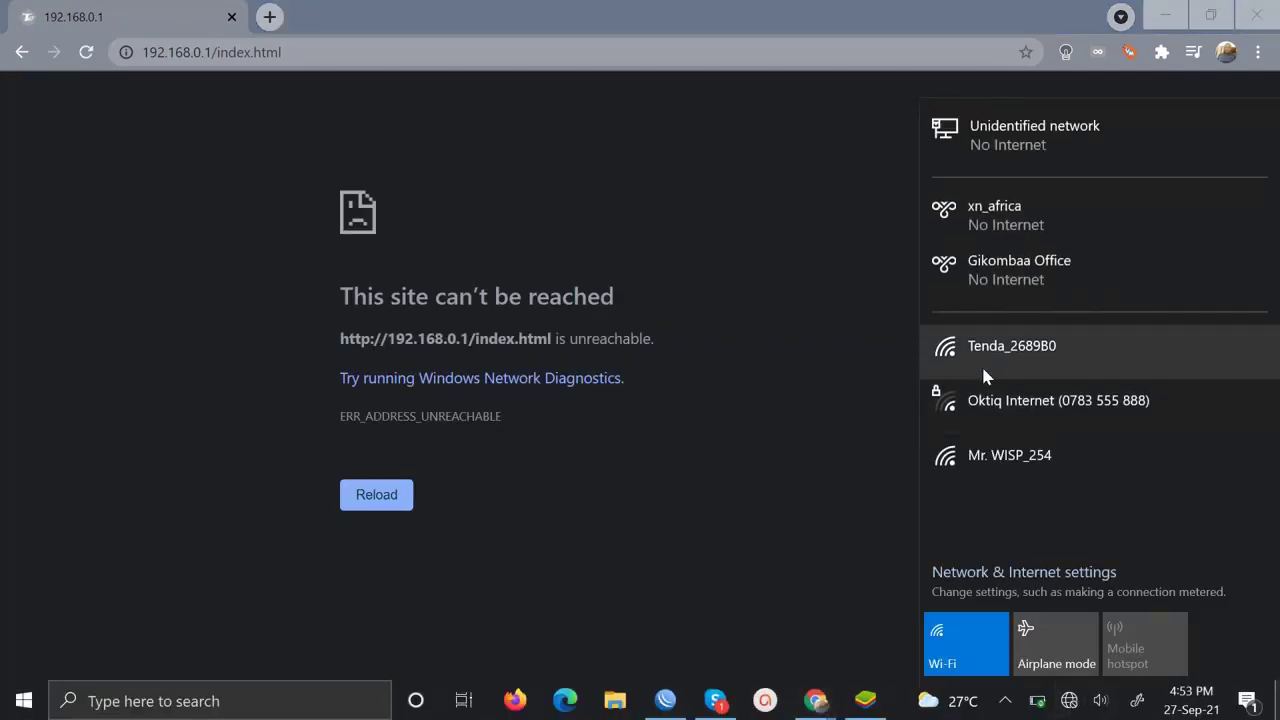
pyautogui.click(1034, 457)
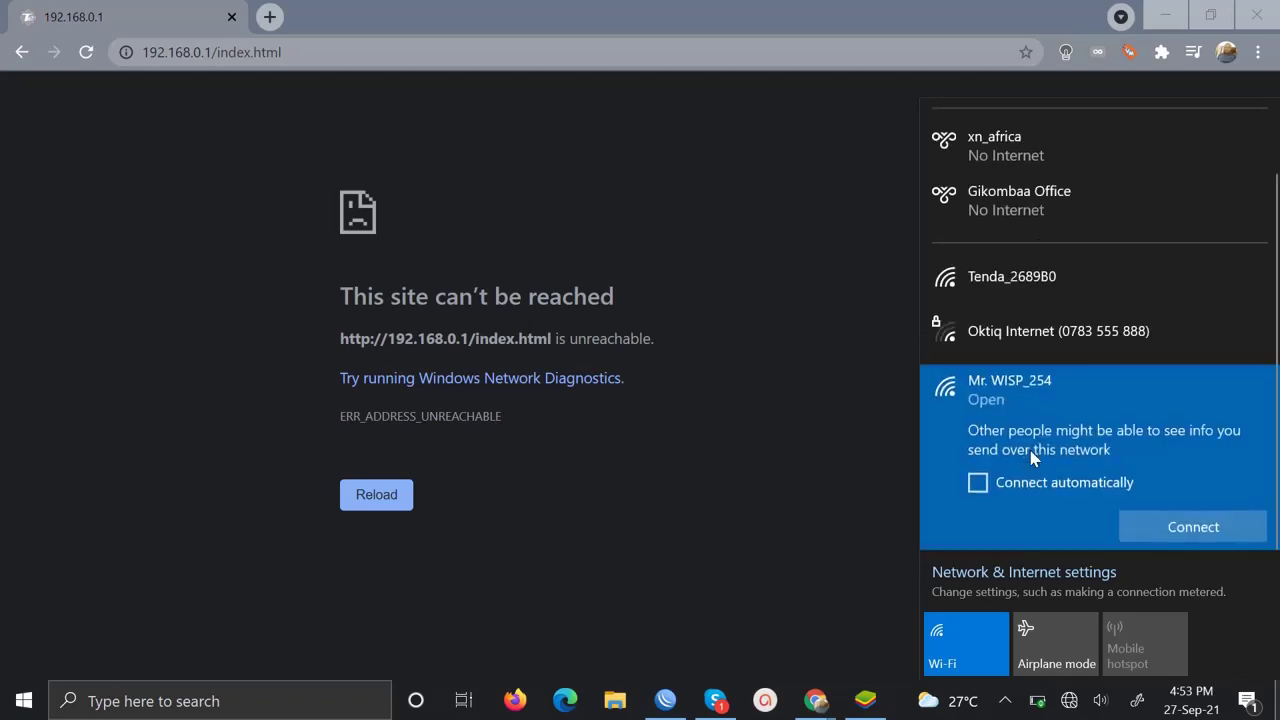
pyautogui.click(1234, 528)
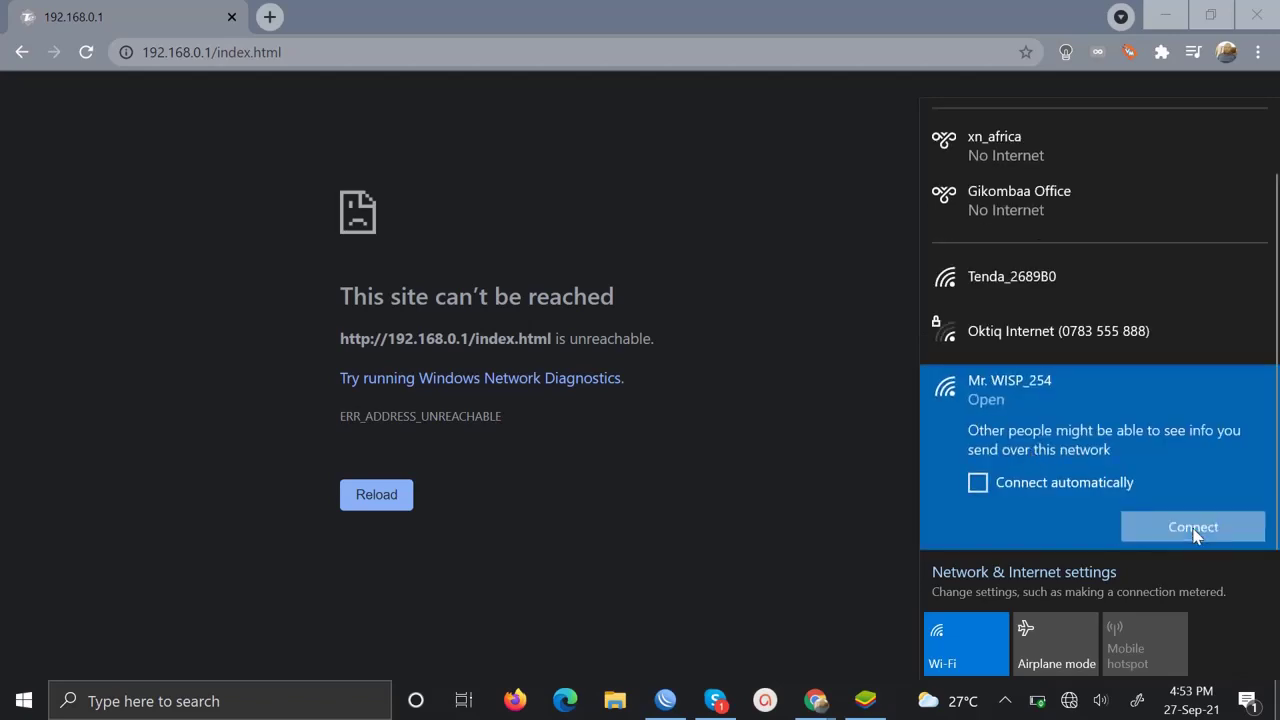
pyautogui.click(737, 309)
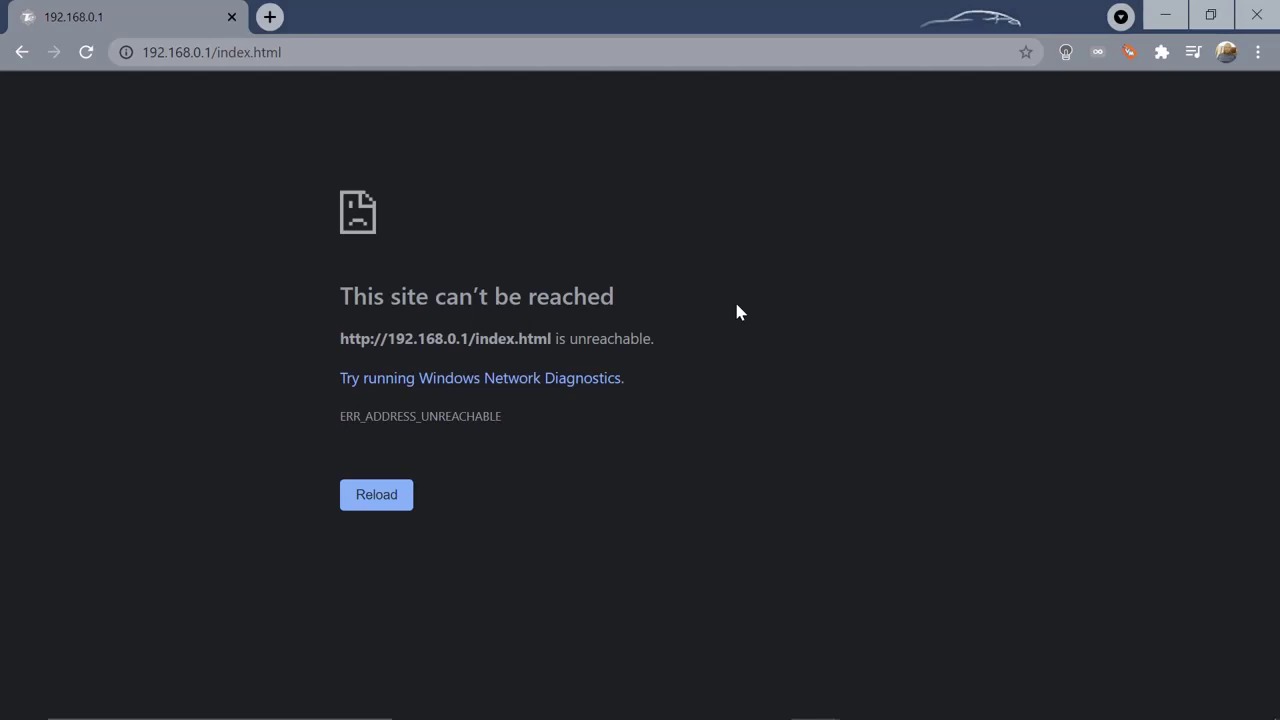
pyautogui.click(85, 53)
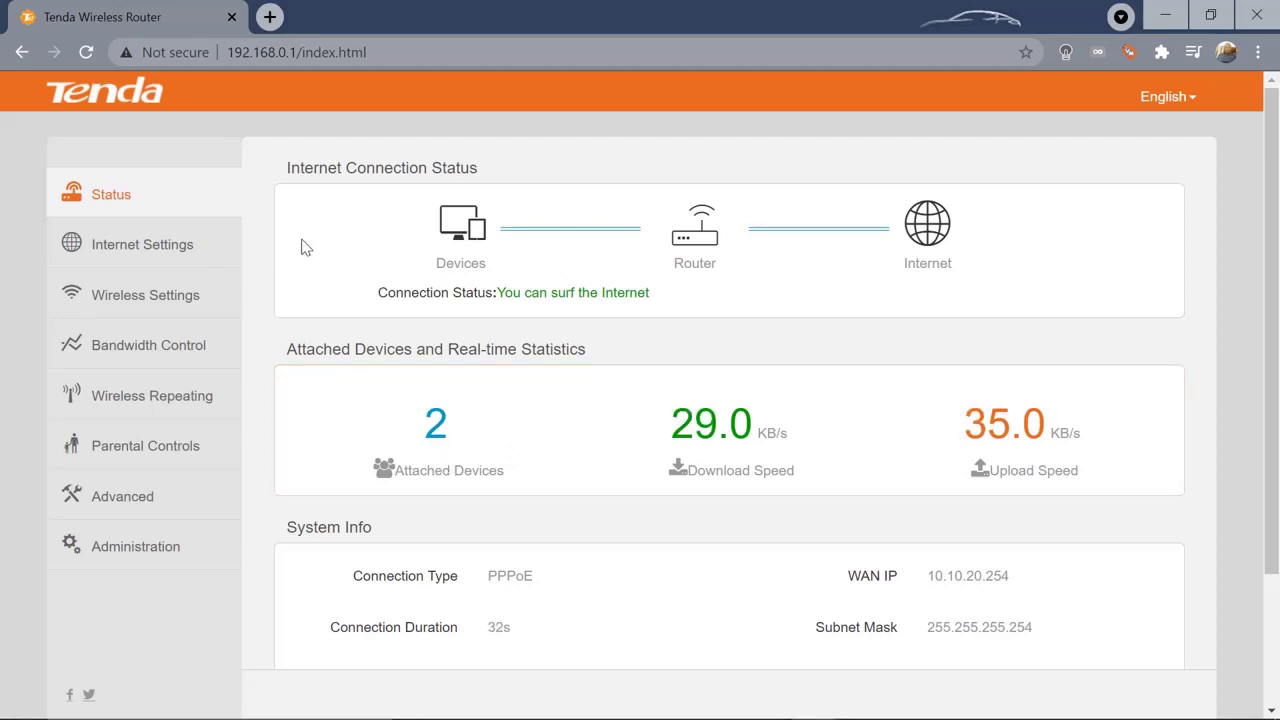
# Reveal newclient's PPPoE password in Internet Settings, then review System Info's gateway 10.10.20.1.
pyautogui.click(118, 248)
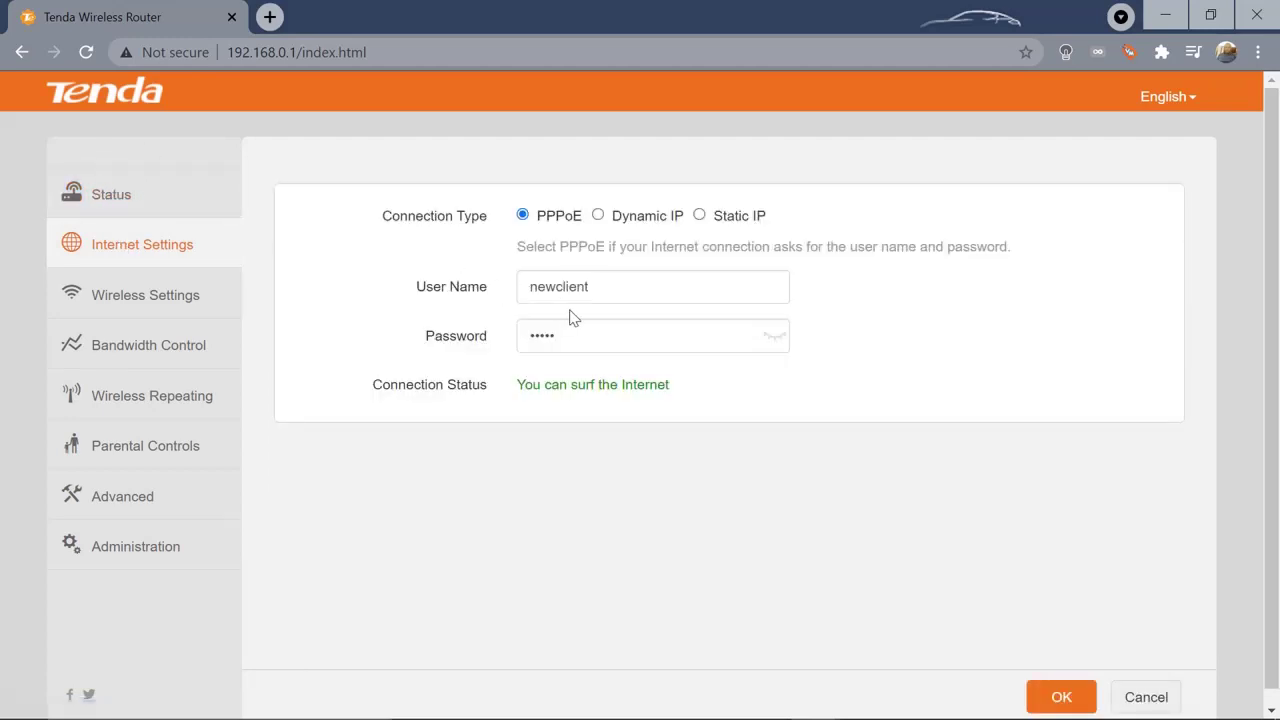
pyautogui.click(777, 346)
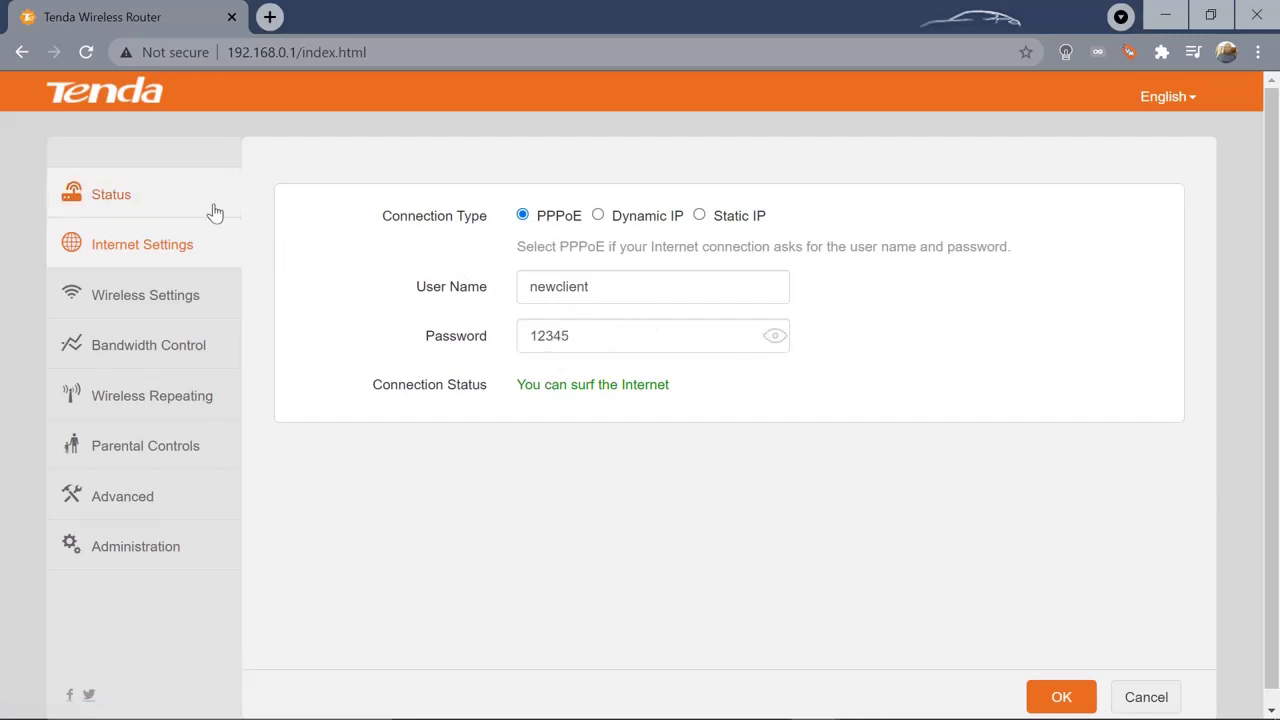
pyautogui.click(160, 199)
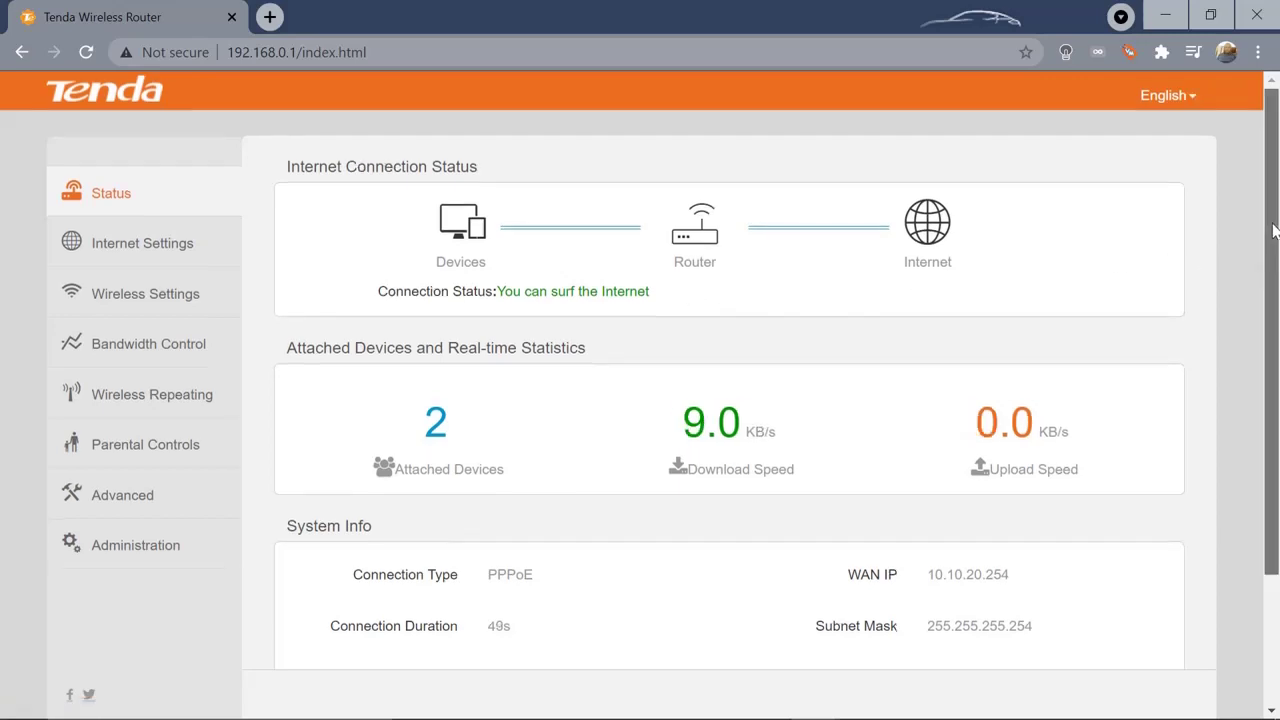
pyautogui.moveTo(1273, 229); pyautogui.dragTo(1276, 527)
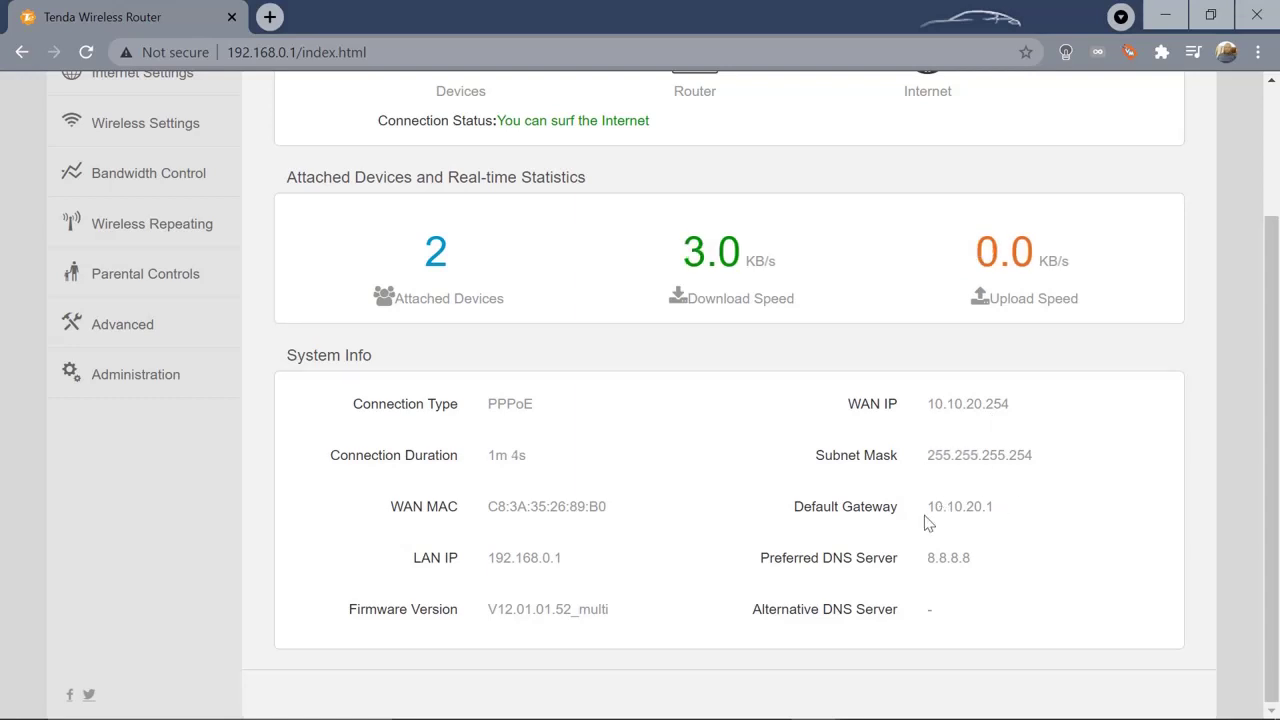
pyautogui.moveTo(1011, 509); pyautogui.dragTo(934, 510)
pyautogui.click(1051, 517)
# Reconnect WinBox, confirm newclient in PPP Active Connections, and list the simple queues.
pyautogui.moveTo(700, 716)
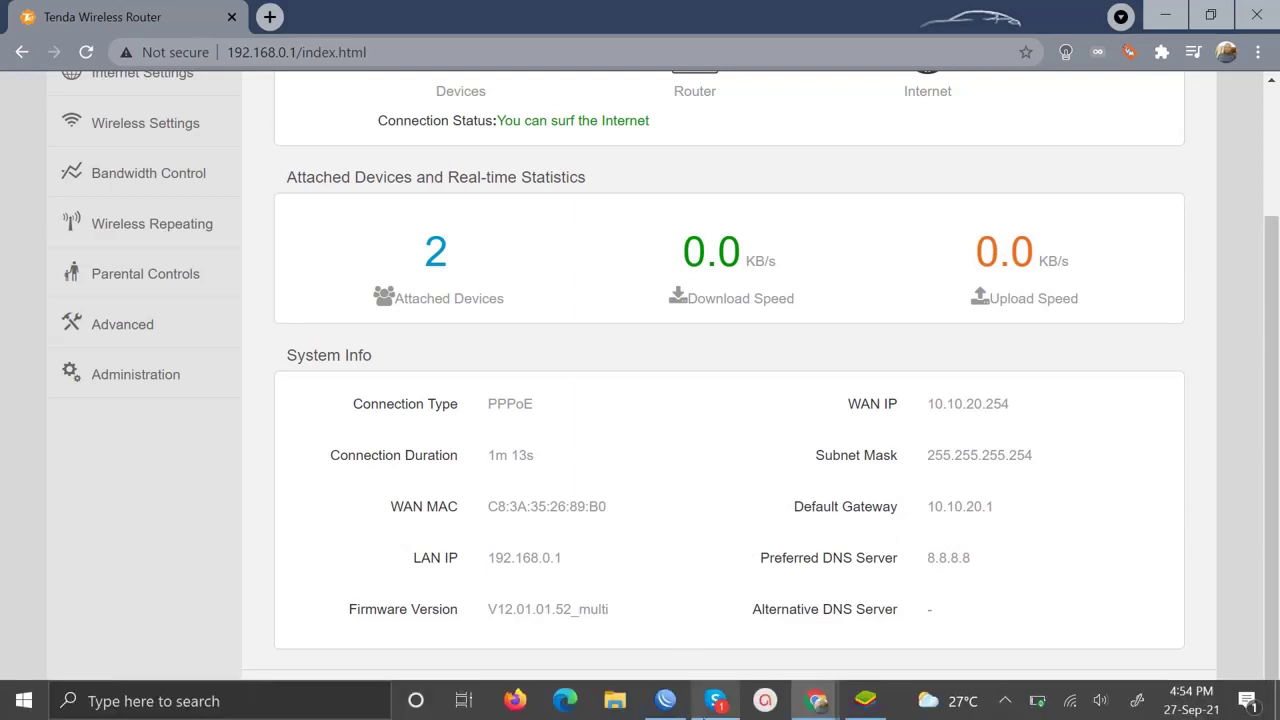
pyautogui.click(666, 700)
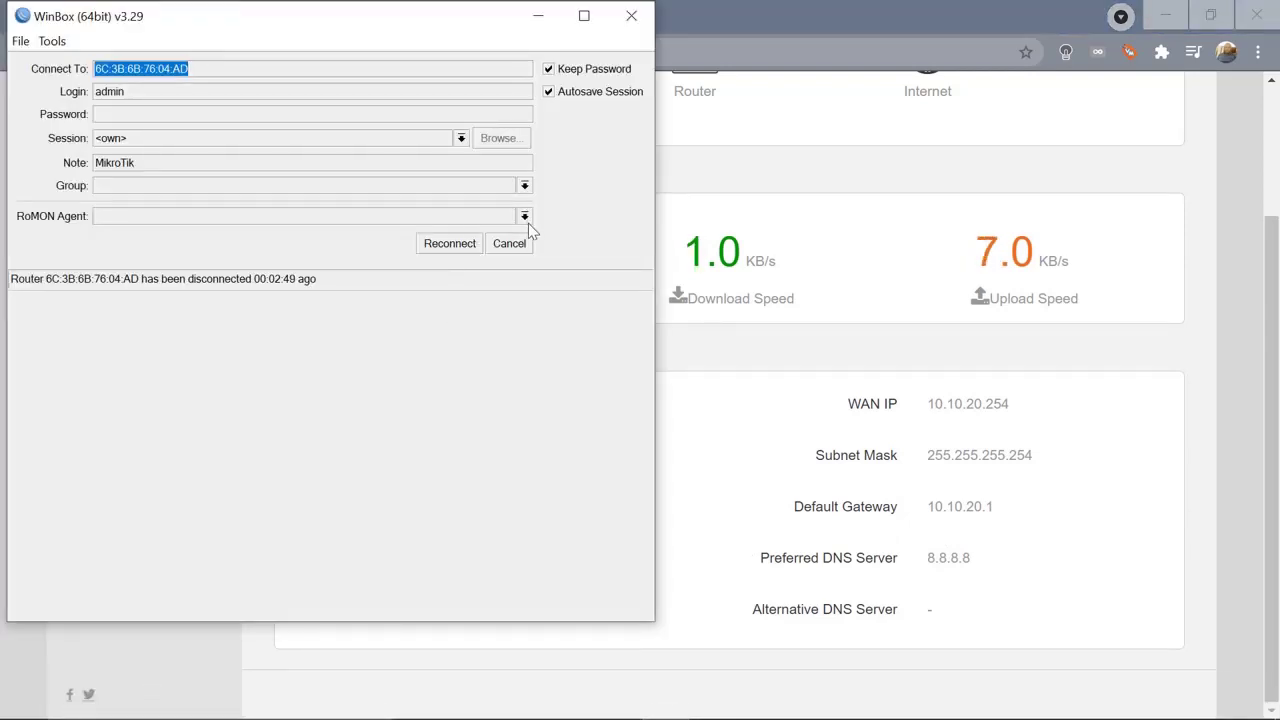
pyautogui.click(450, 245)
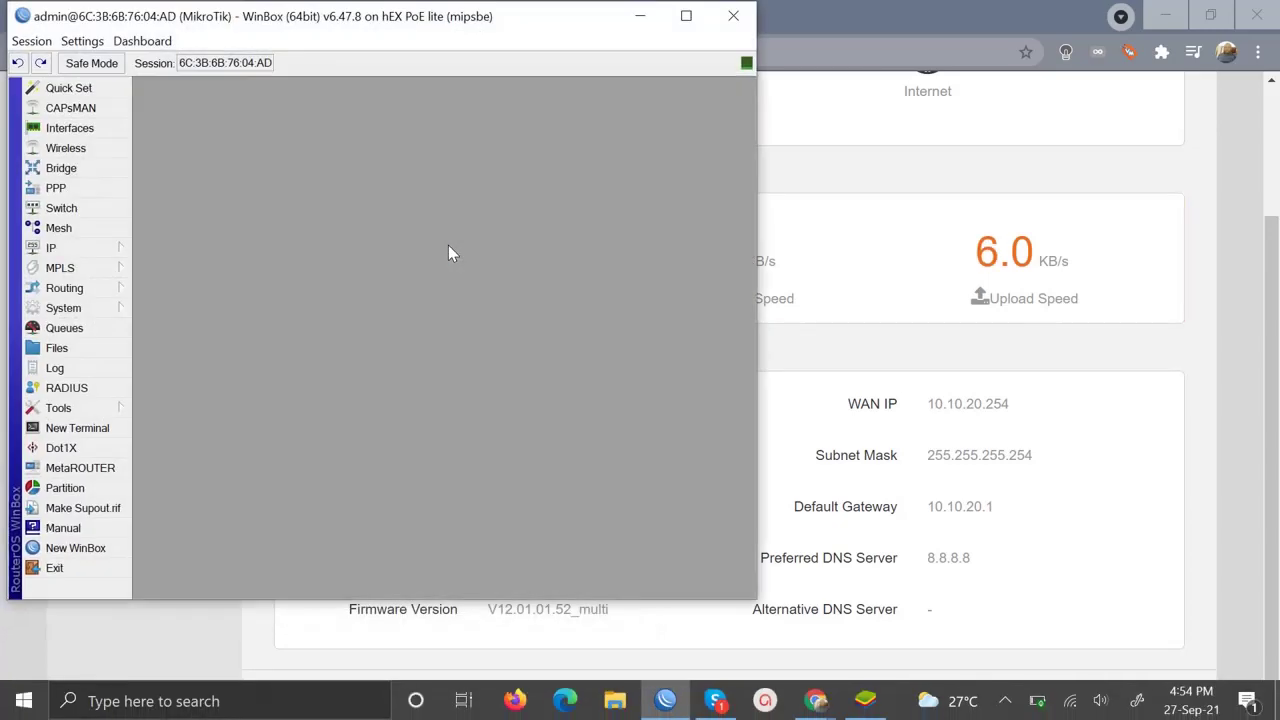
pyautogui.click(66, 190)
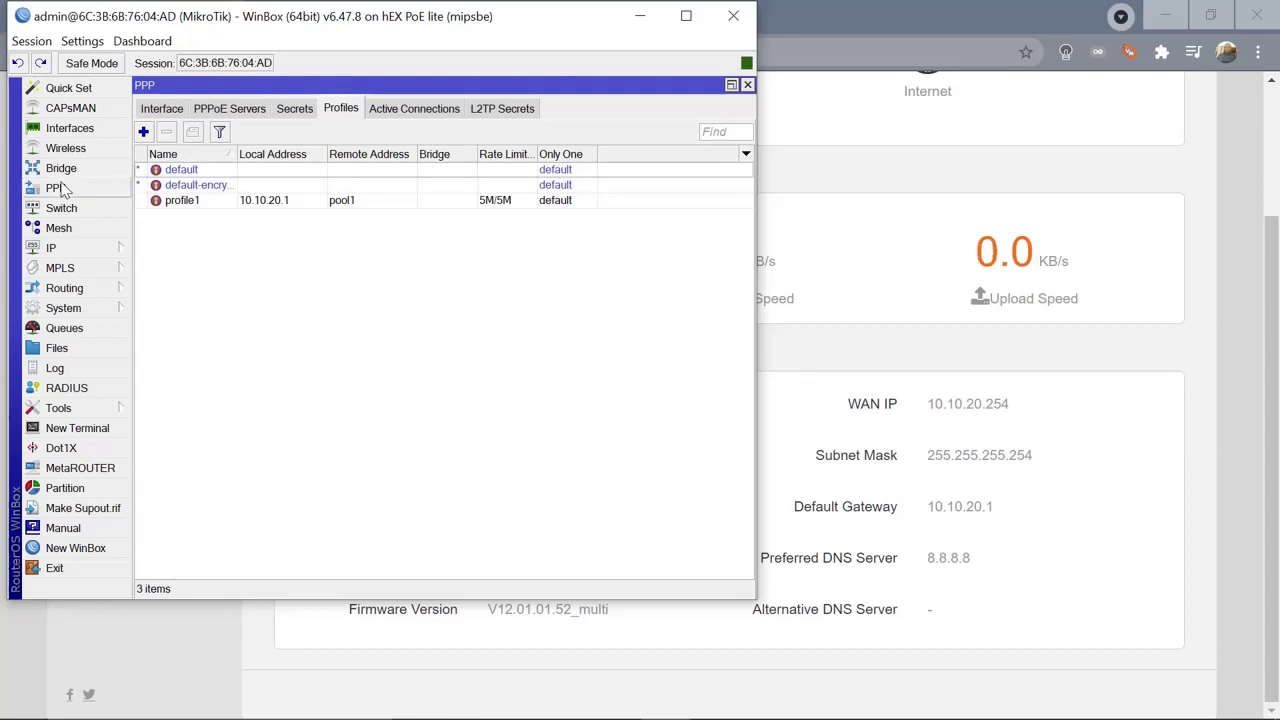
pyautogui.click(388, 110)
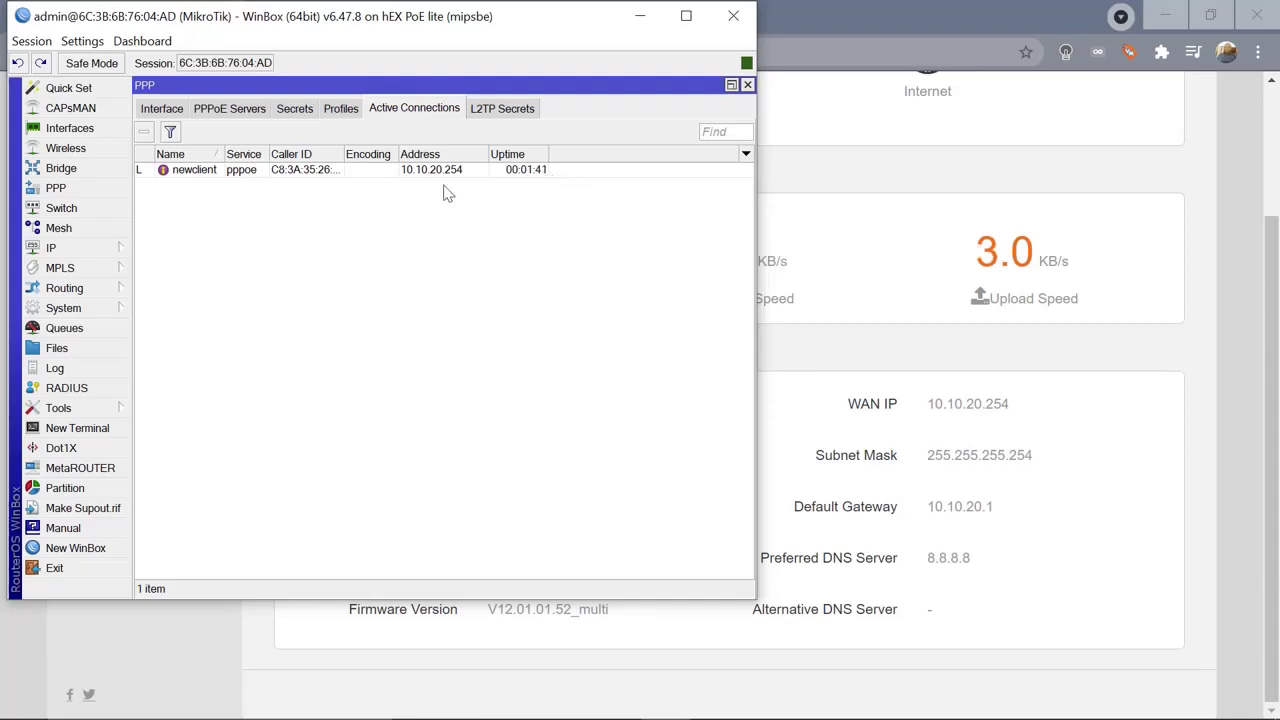
pyautogui.click(64, 328)
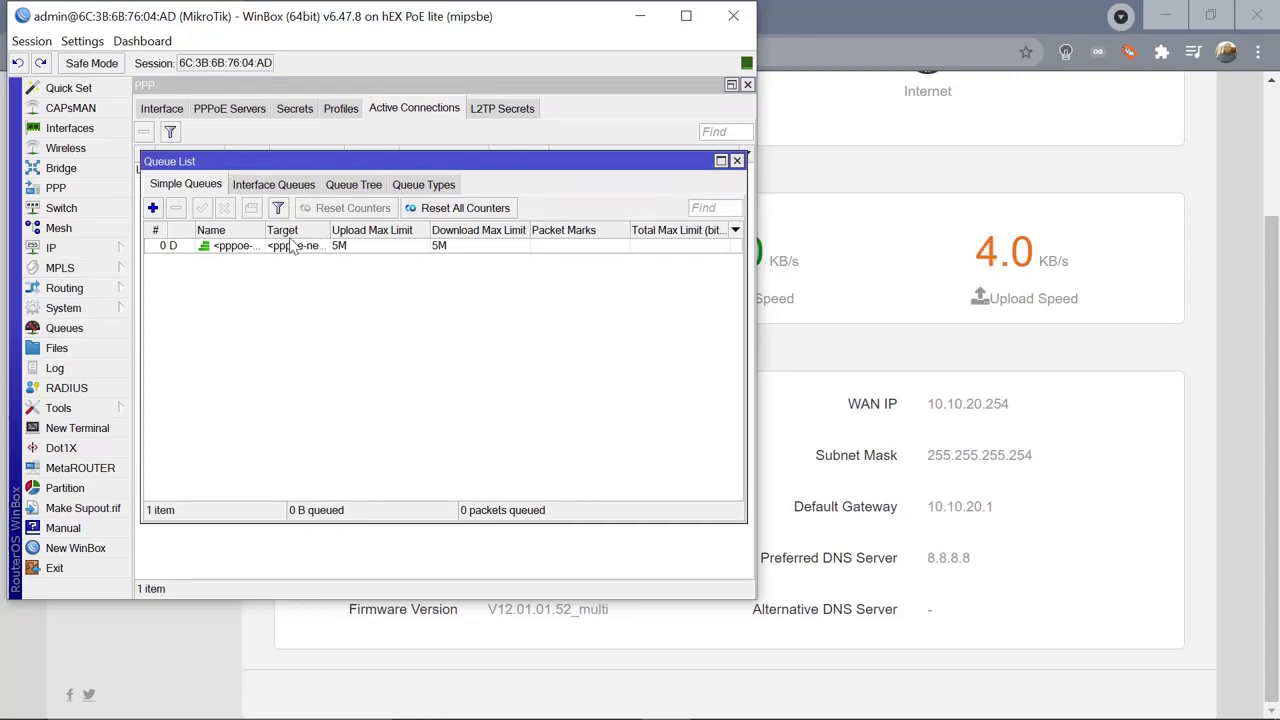
# Maximize WinBox and the Queue List, and widen the Name and Target columns.
pyautogui.click(686, 15)
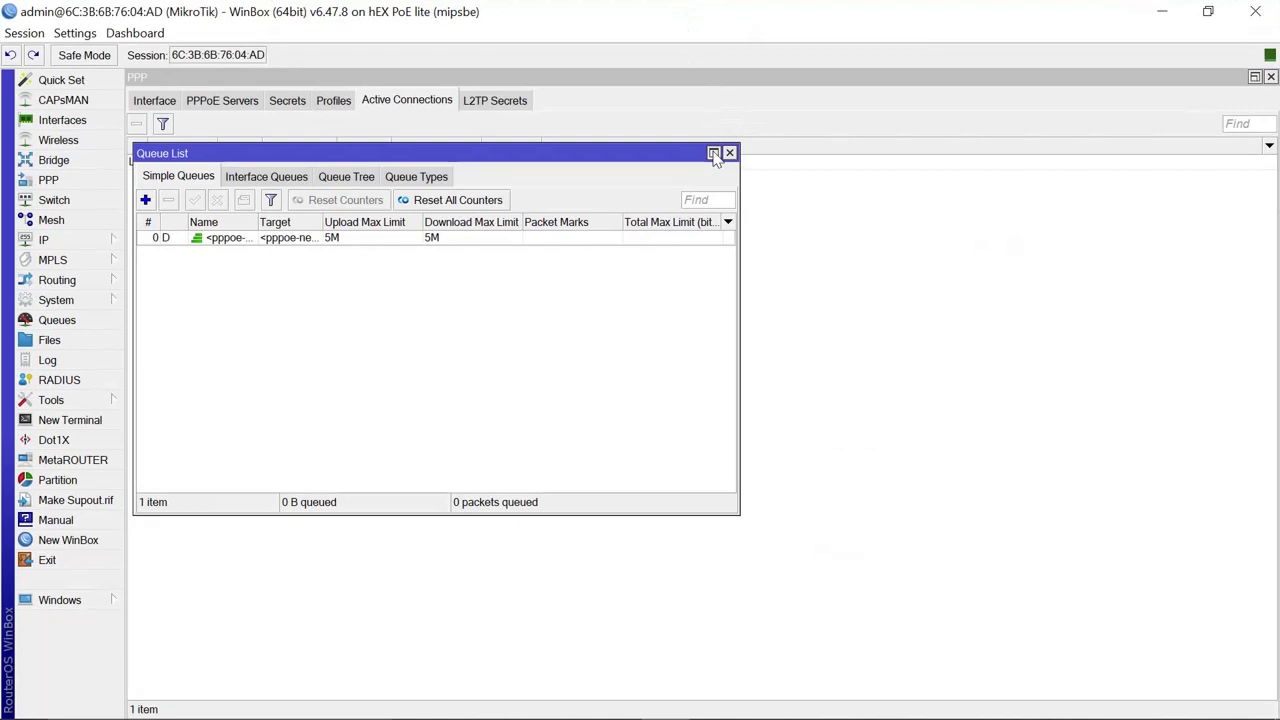
pyautogui.click(716, 153)
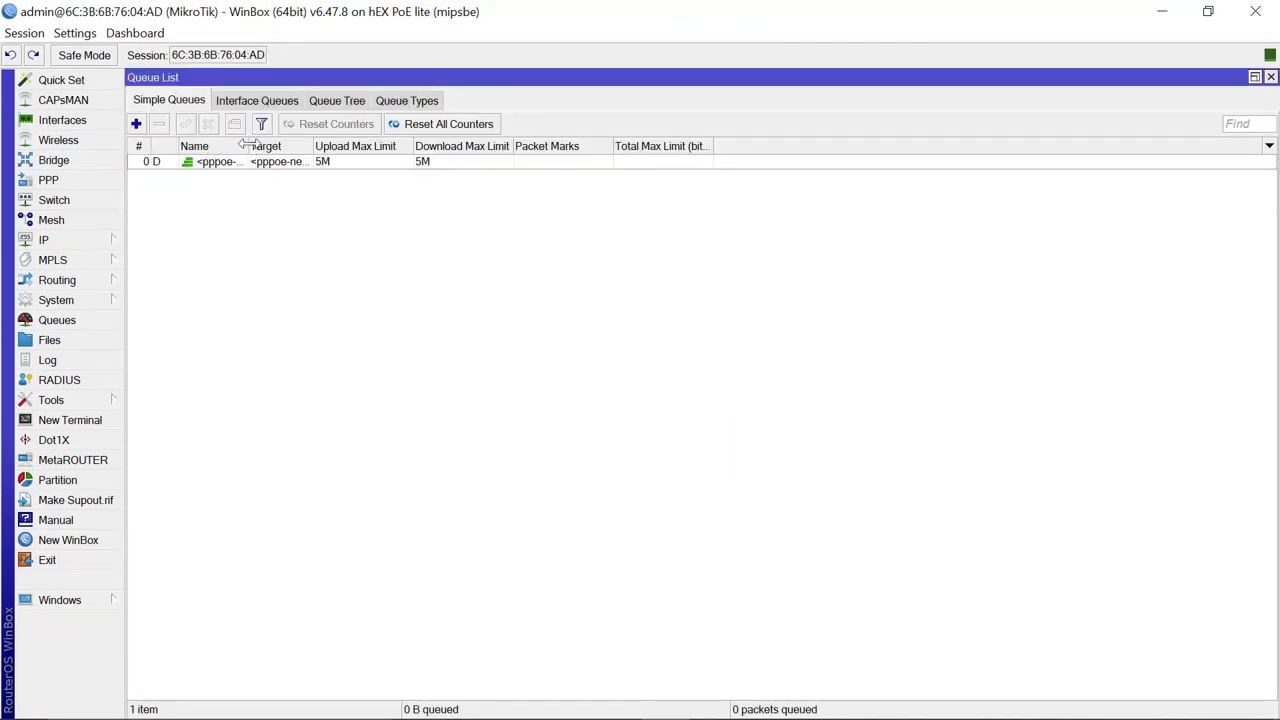
pyautogui.moveTo(246, 146); pyautogui.dragTo(313, 146)
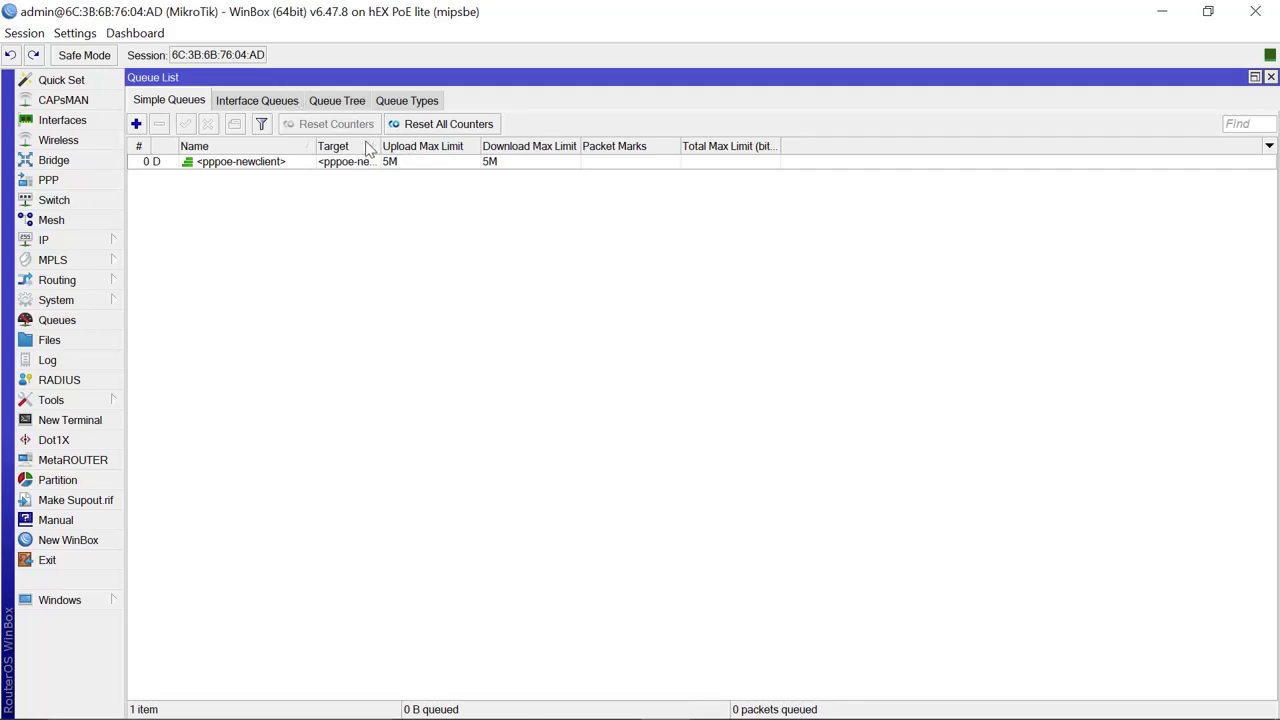
pyautogui.moveTo(380, 143); pyautogui.dragTo(442, 142)
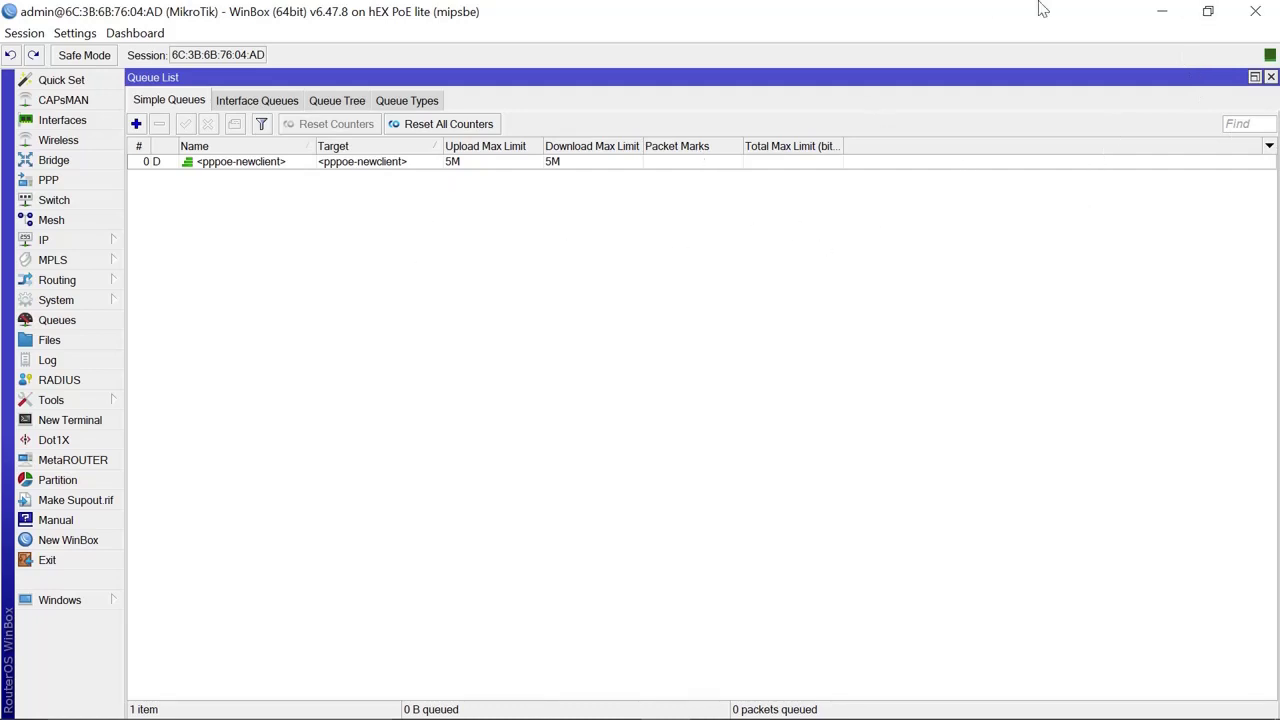
# Add the Upload and Download columns to the simple queue list.
pyautogui.click(1268, 146)
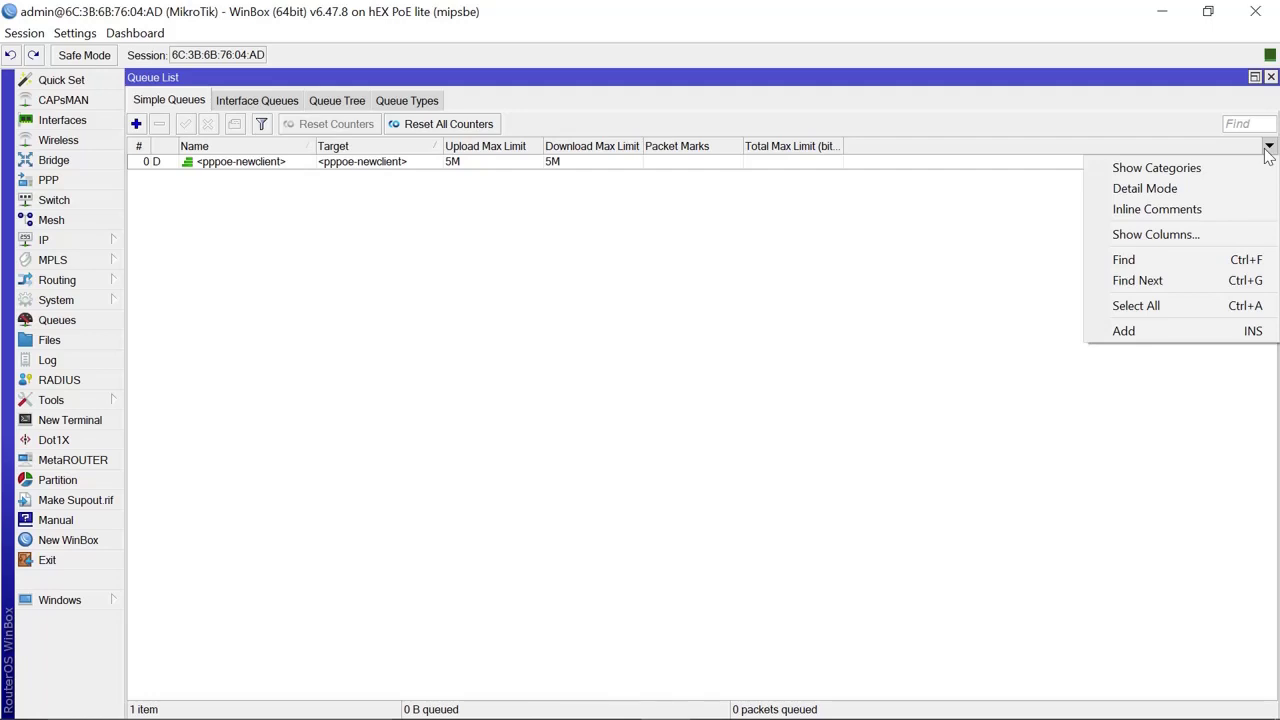
pyautogui.click(1160, 235)
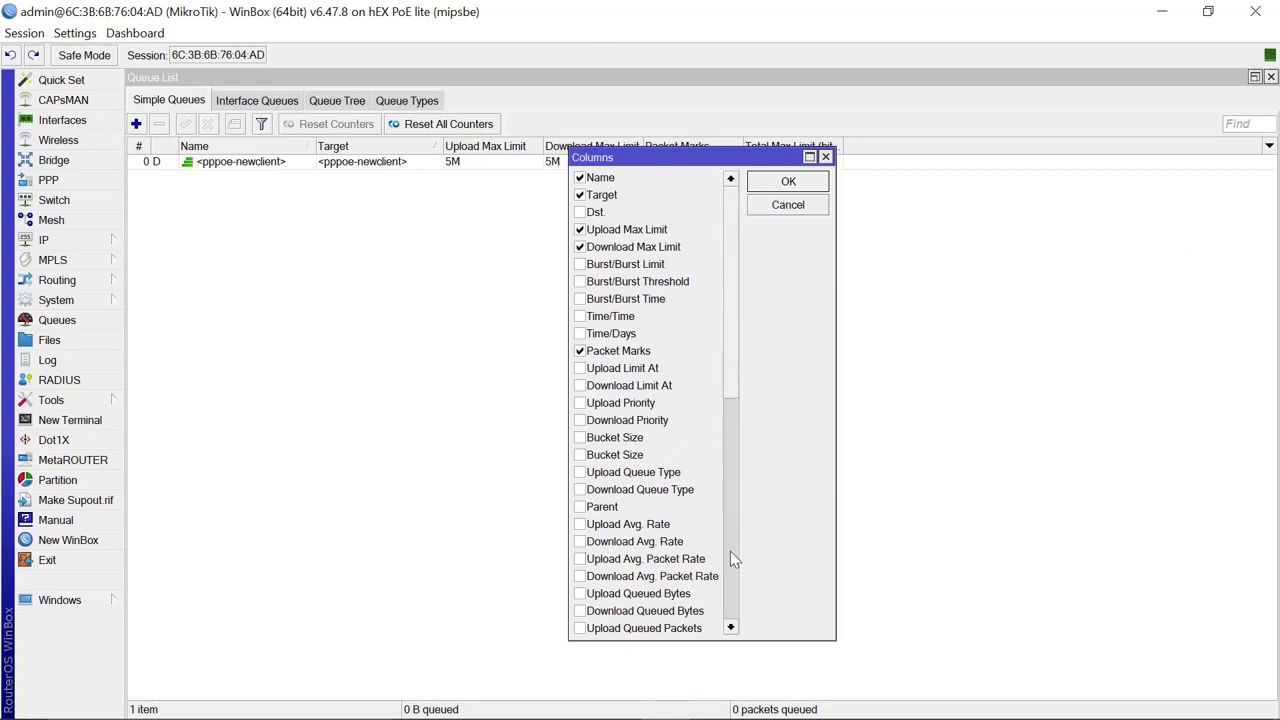
pyautogui.scroll(-7, 730, 551)
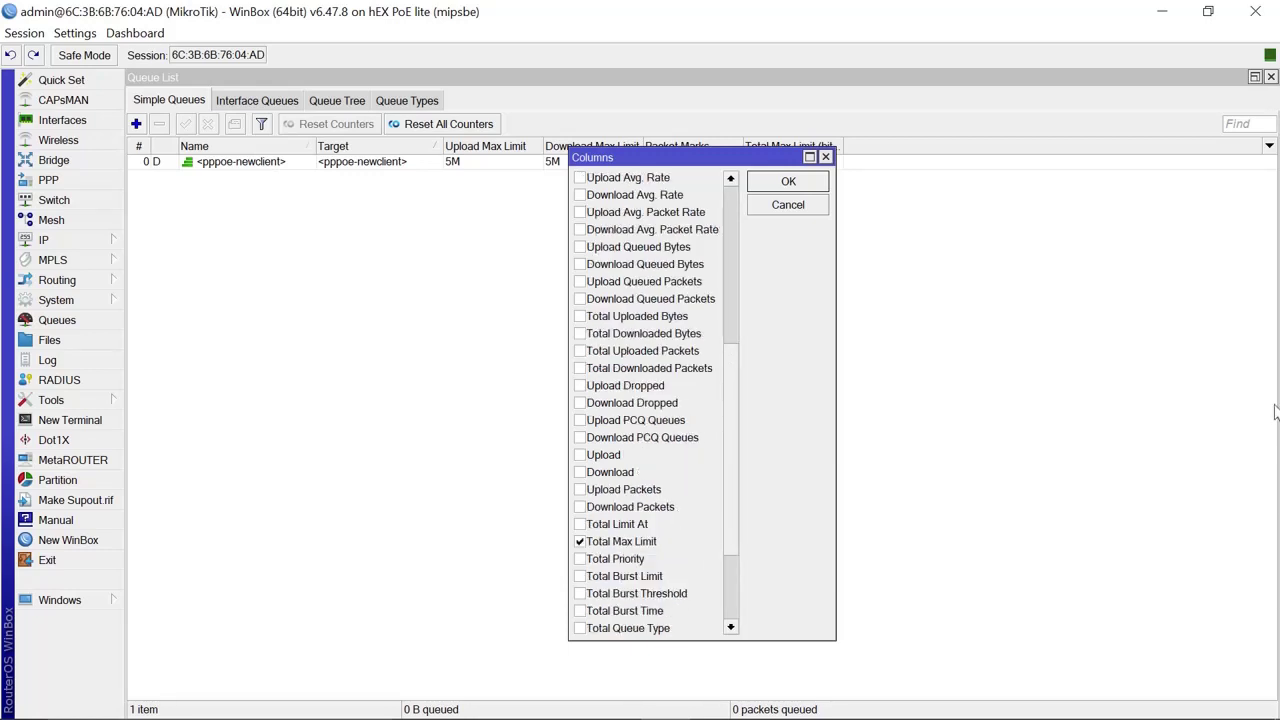
pyautogui.click(580, 472)
pyautogui.click(580, 455)
pyautogui.click(800, 182)
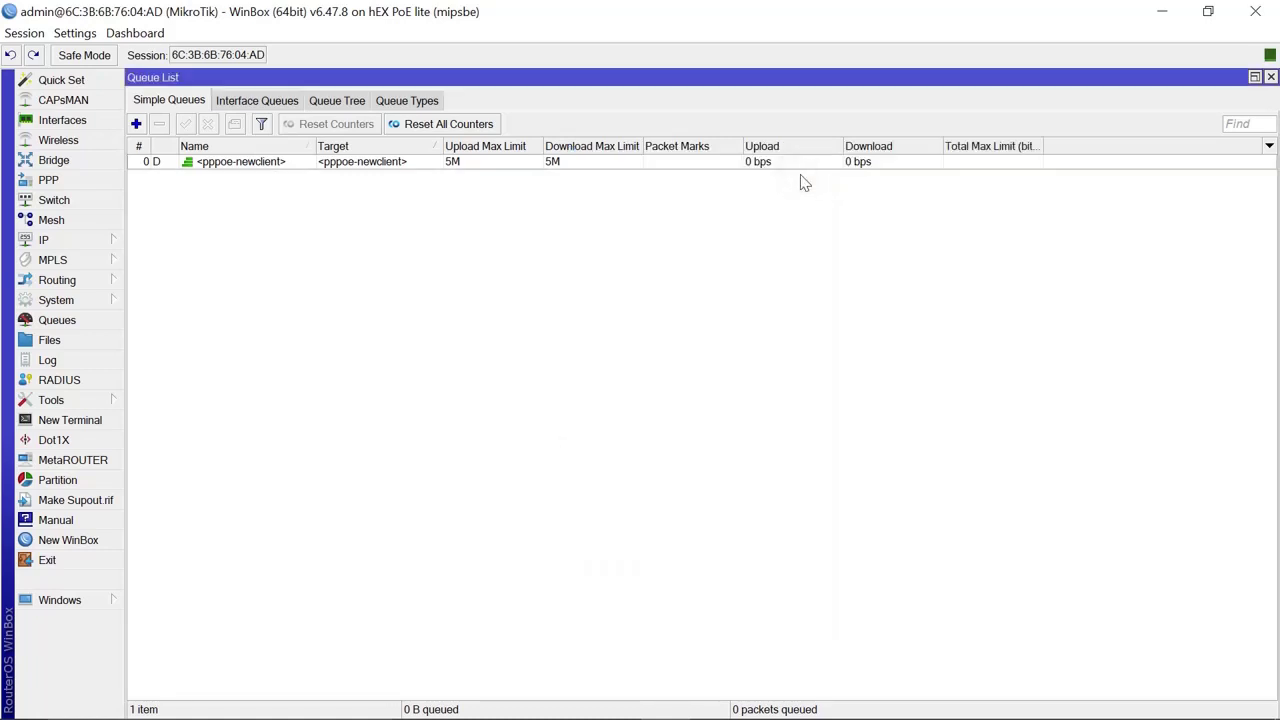